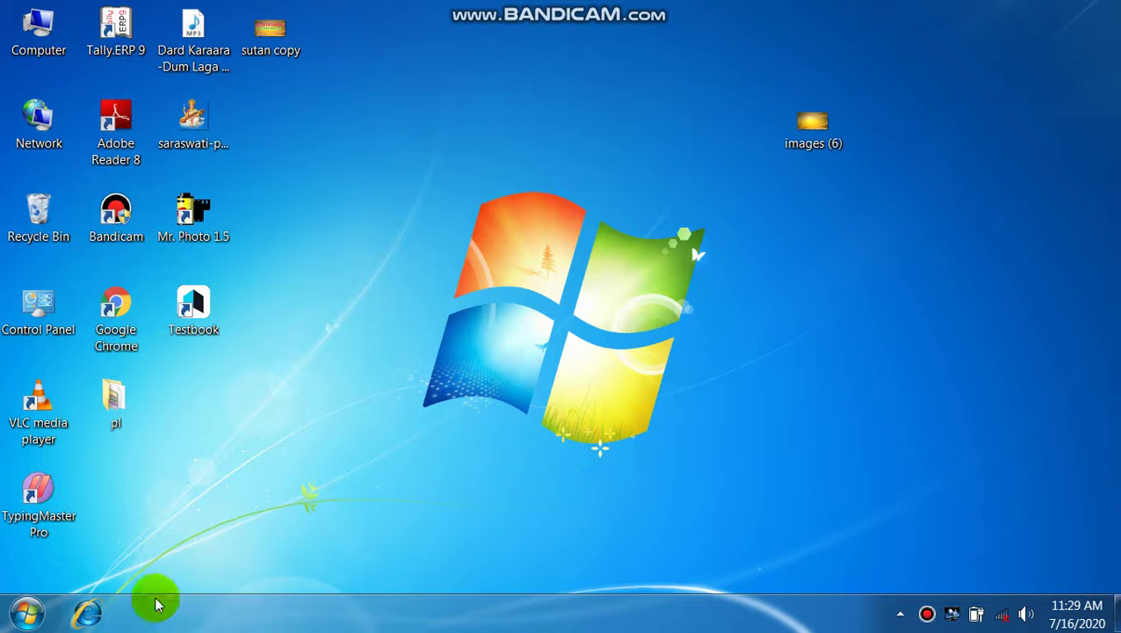
# Launch Adobe Photoshop 7.0 from the Windows 7 Start menu.
pyautogui.click(29, 614)
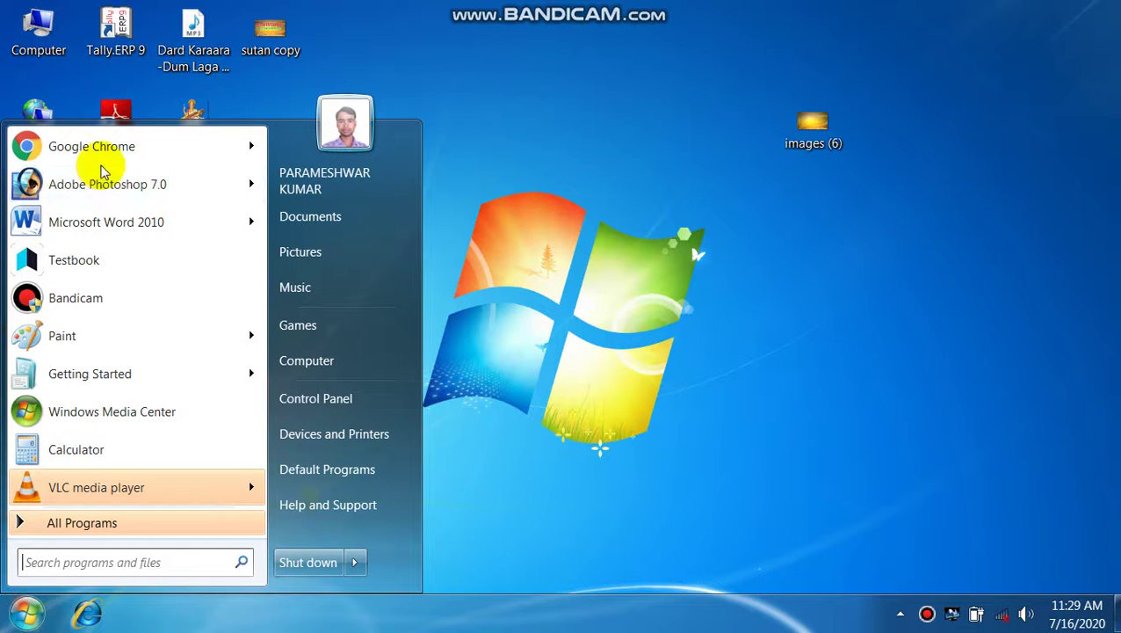
pyautogui.click(95, 183)
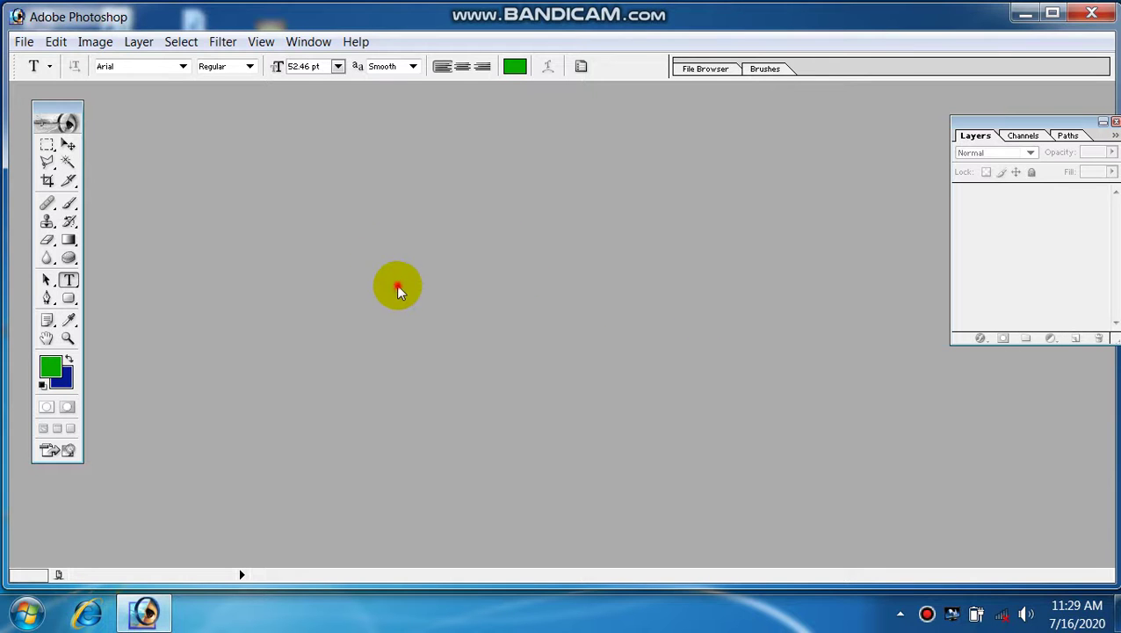
# Open images (6).jpg, maximize its window and select the entire image.
pyautogui.doubleClick(396, 283)
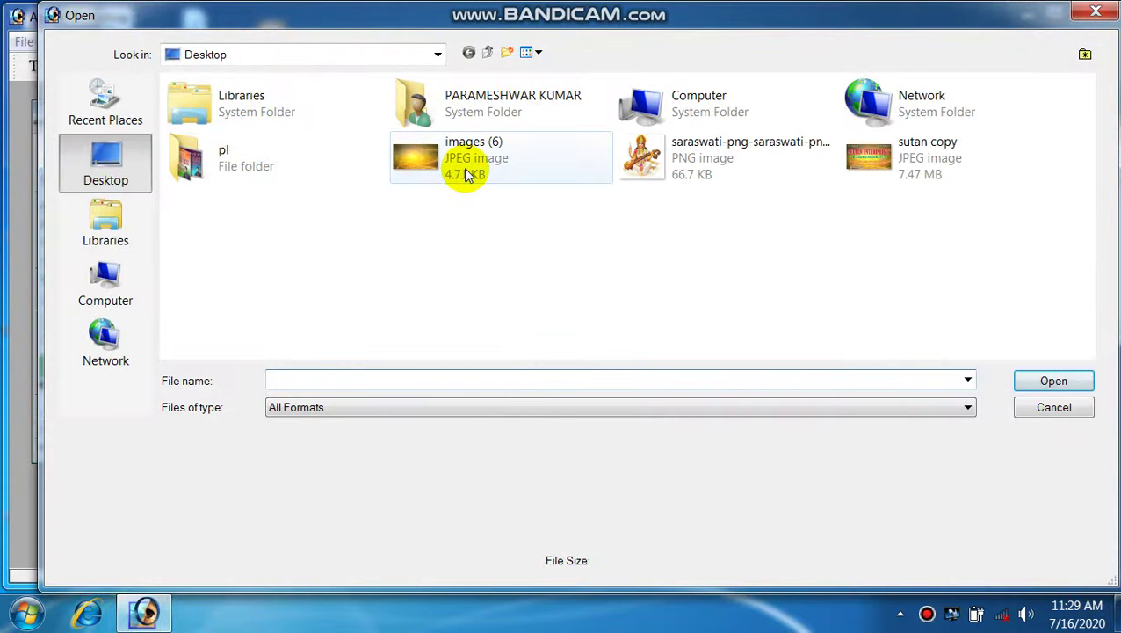
pyautogui.click(463, 167)
pyautogui.click(1059, 381)
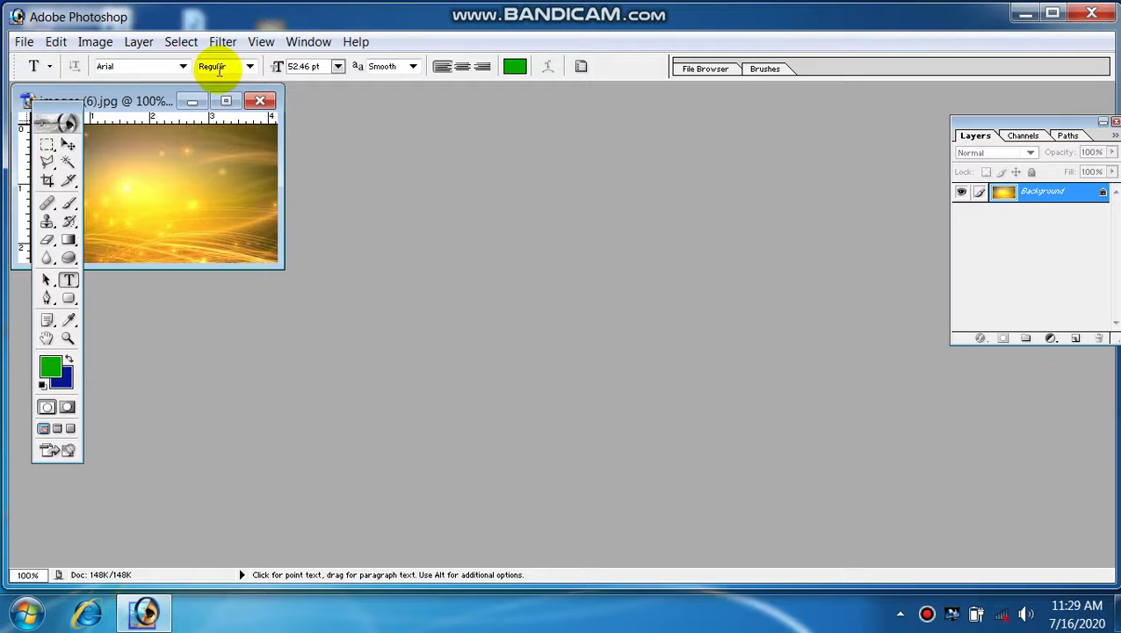
pyautogui.click(226, 100)
pyautogui.hotkey('ctrl', 'a')
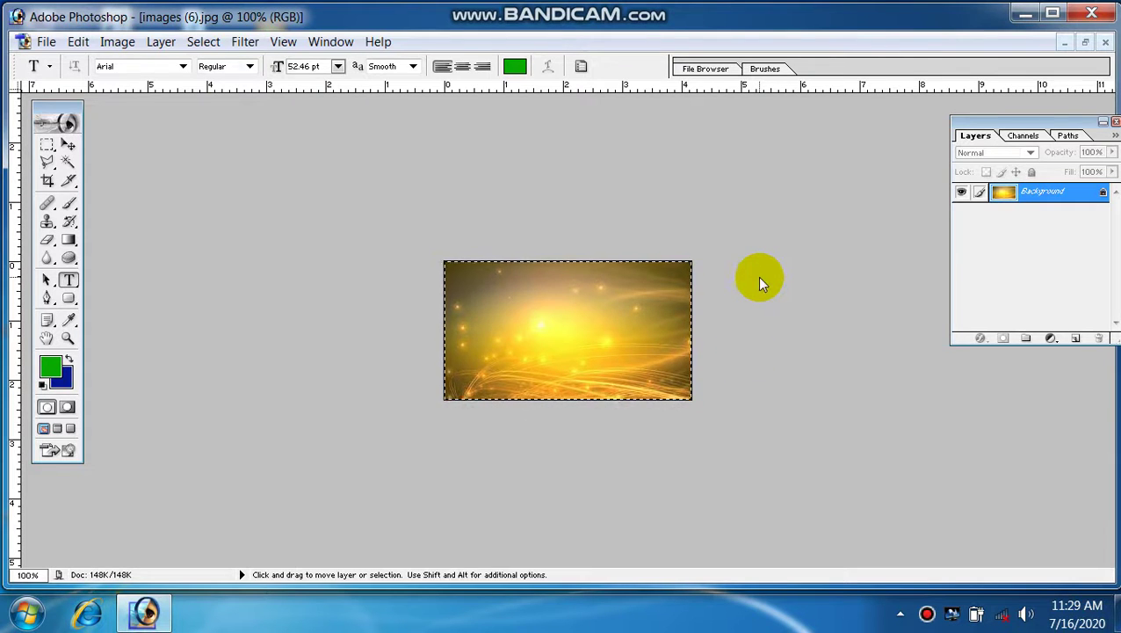
pyautogui.hotkey('ctrl', 'n')
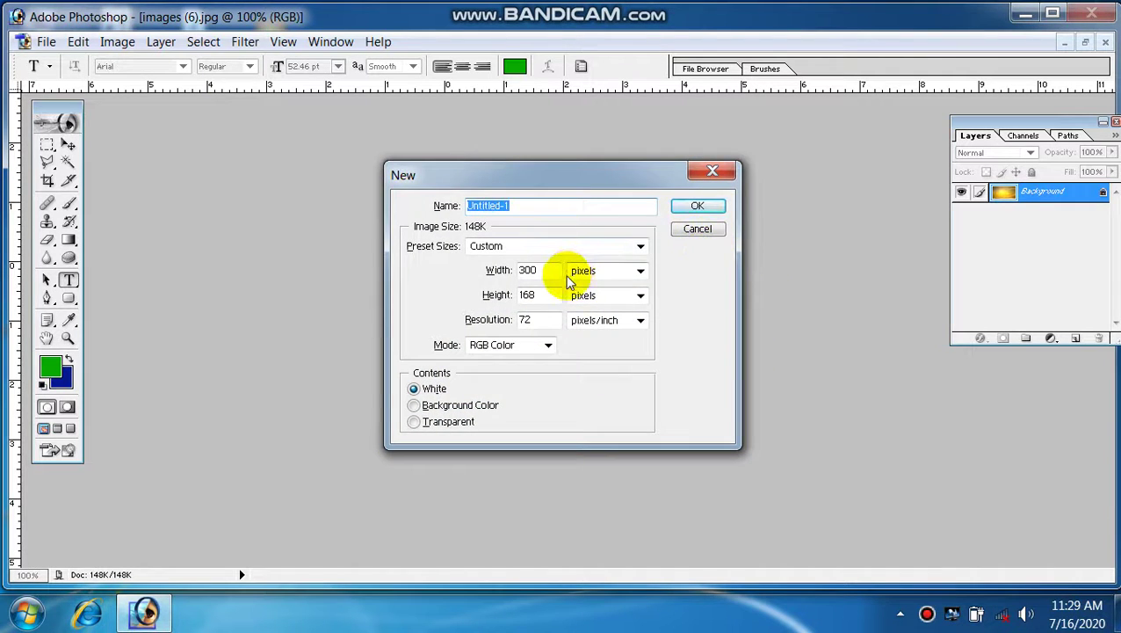
# Create a white 18 × 10 inch, 30 pixels/inch document and maximize it.
pyautogui.click(581, 270)
pyautogui.click(585, 297)
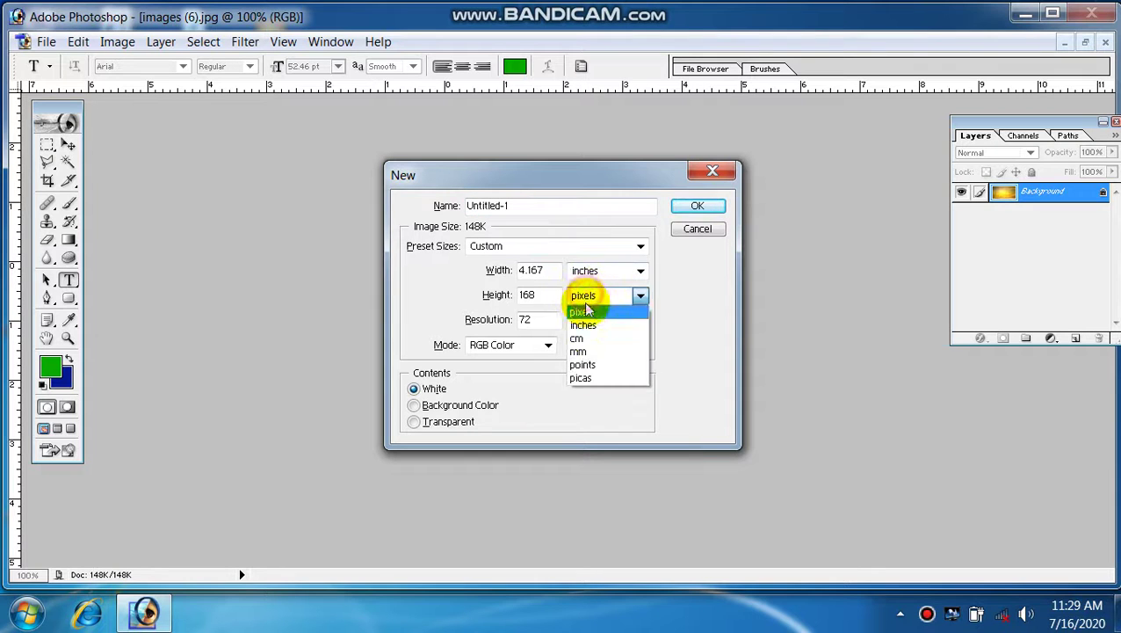
pyautogui.click(580, 318)
pyautogui.click(552, 274)
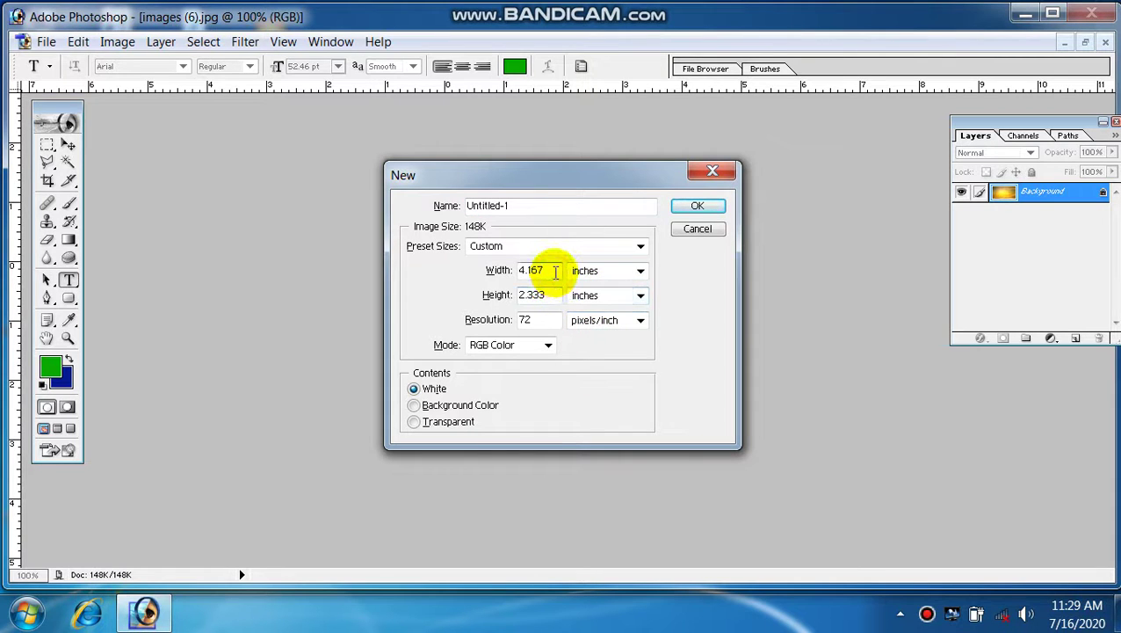
pyautogui.press('BackSpace')
pyautogui.press('BackSpace')
pyautogui.press('BackSpace')
pyautogui.press('BackSpace')
pyautogui.write('18')
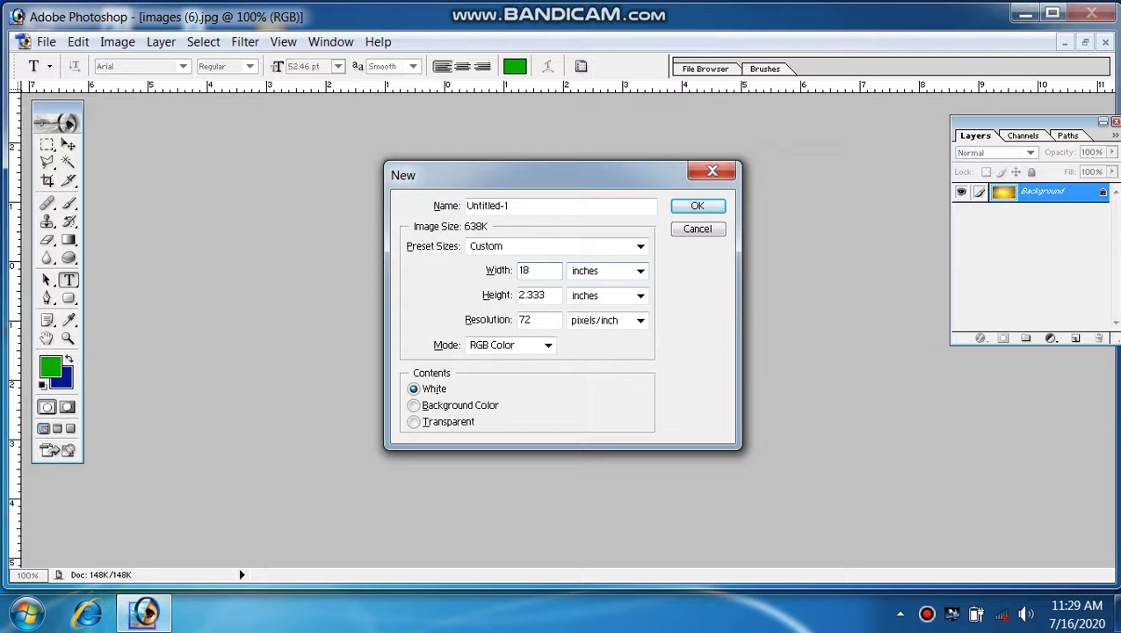
pyautogui.press('Tab')
pyautogui.write('10')
pyautogui.press('Tab')
pyautogui.write('300')
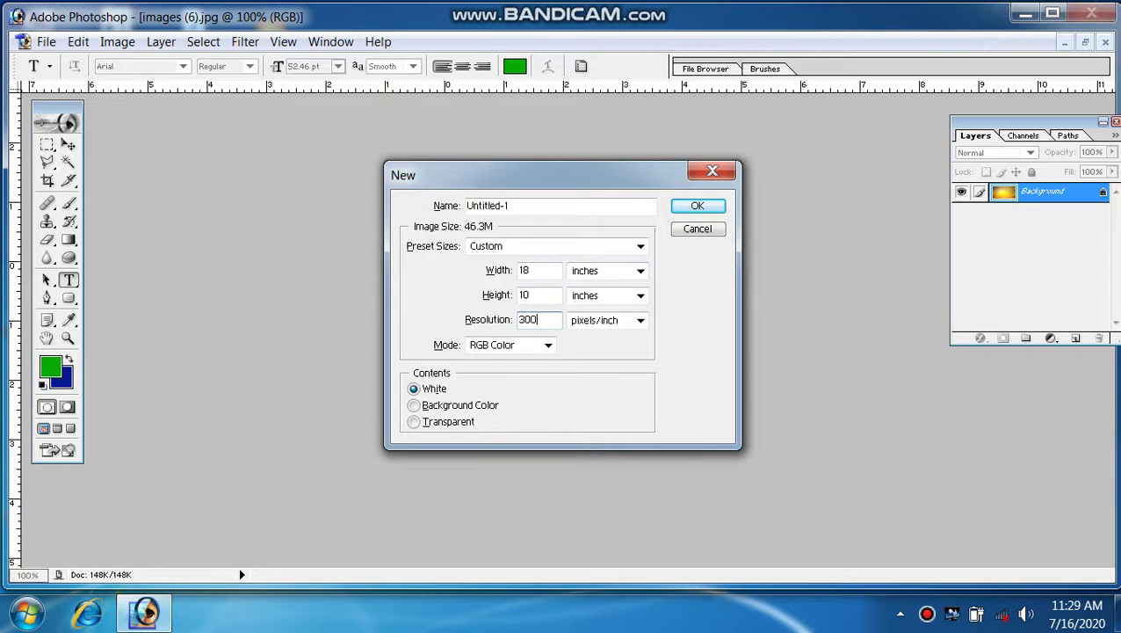
pyautogui.press('Return')
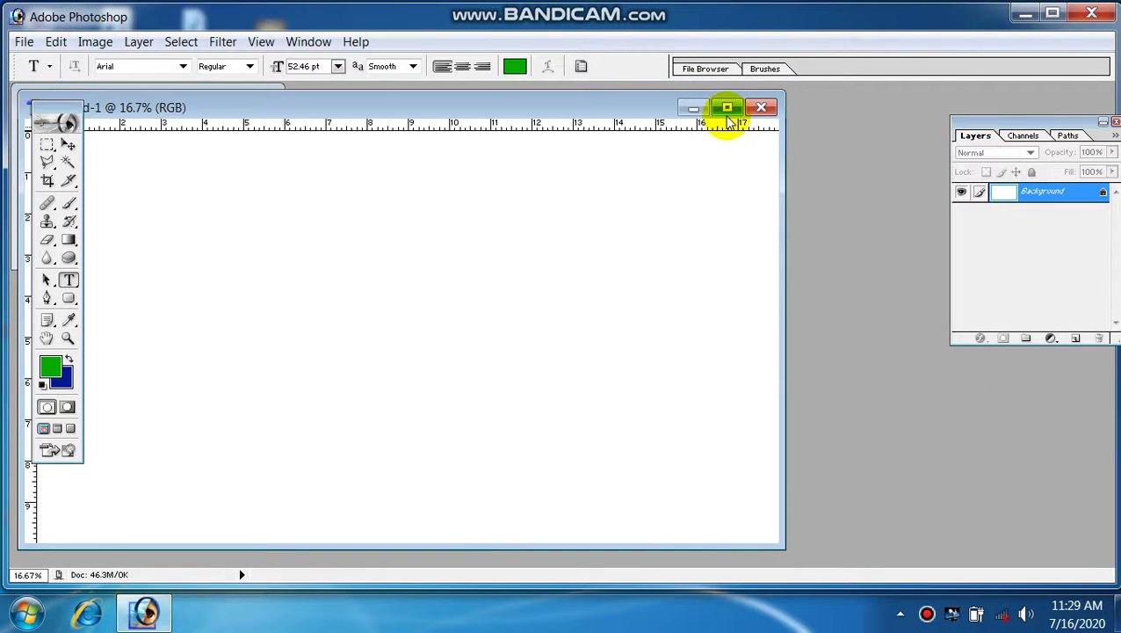
pyautogui.click(728, 115)
# Paste the yellow glow image into the new Untitled-1 document.
pyautogui.click(642, 375)
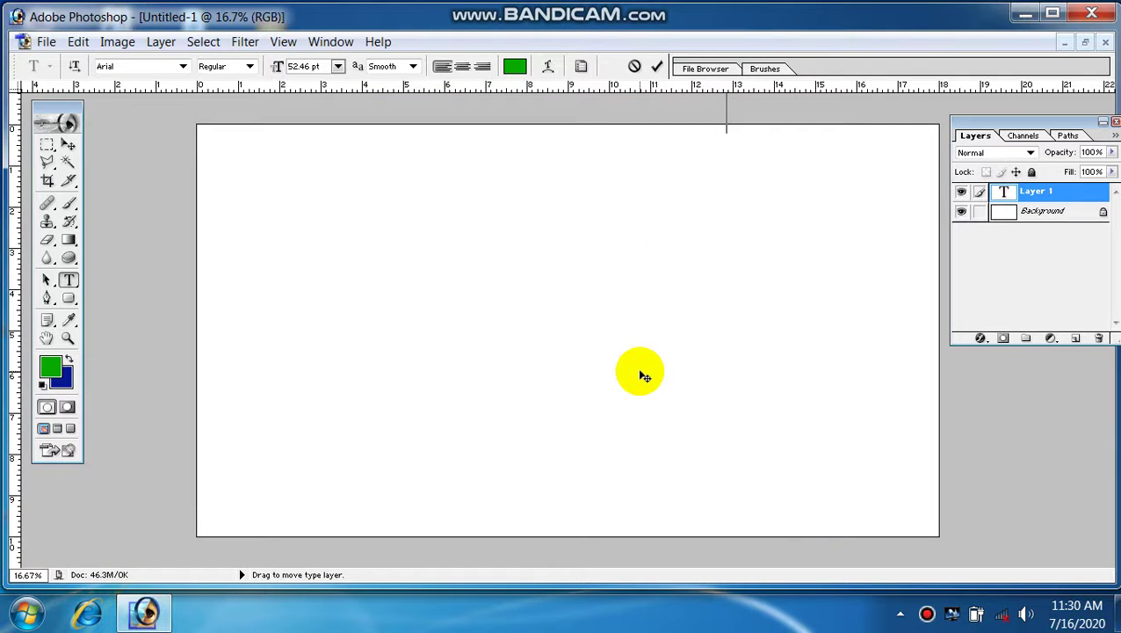
pyautogui.click(1065, 42)
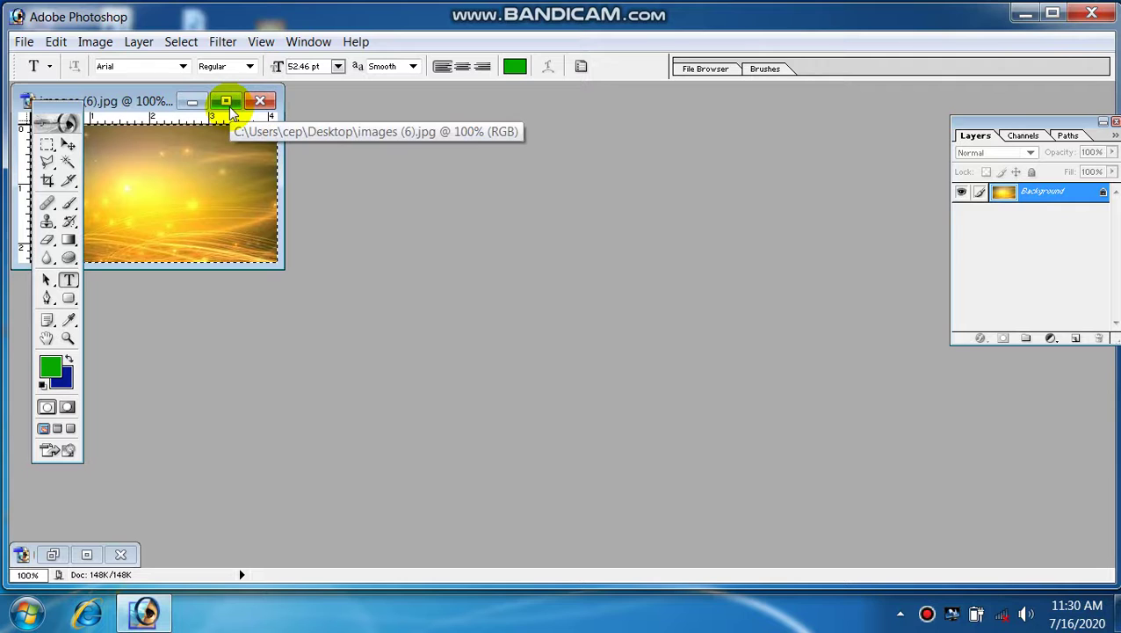
pyautogui.click(86, 554)
pyautogui.hotkey('ctrl', 'v')
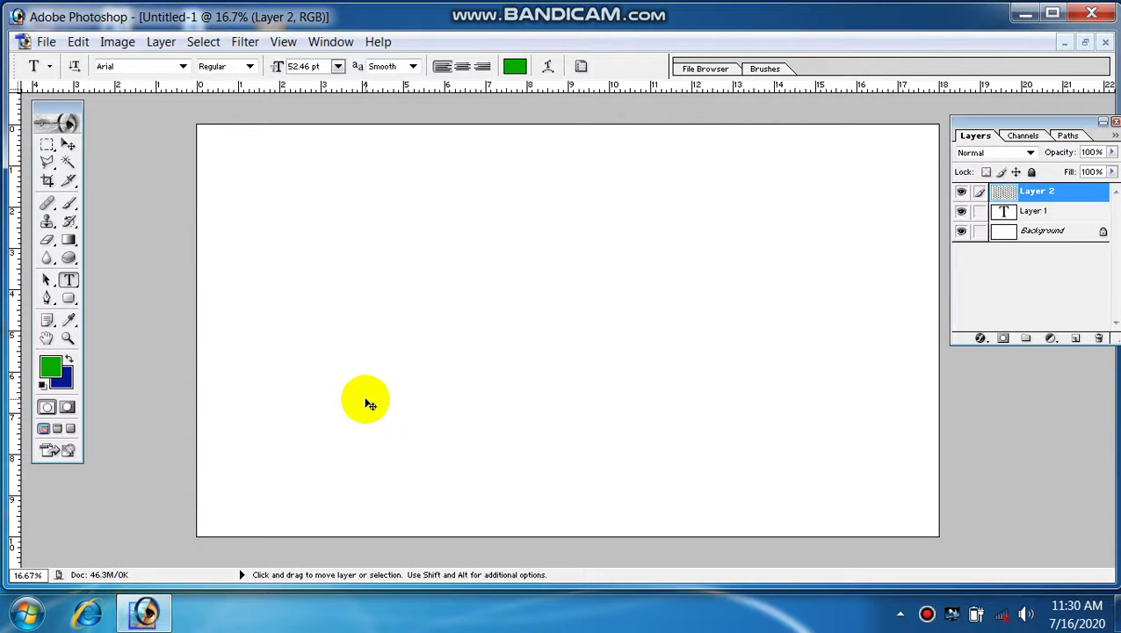
pyautogui.hotkey('ctrl', 't')
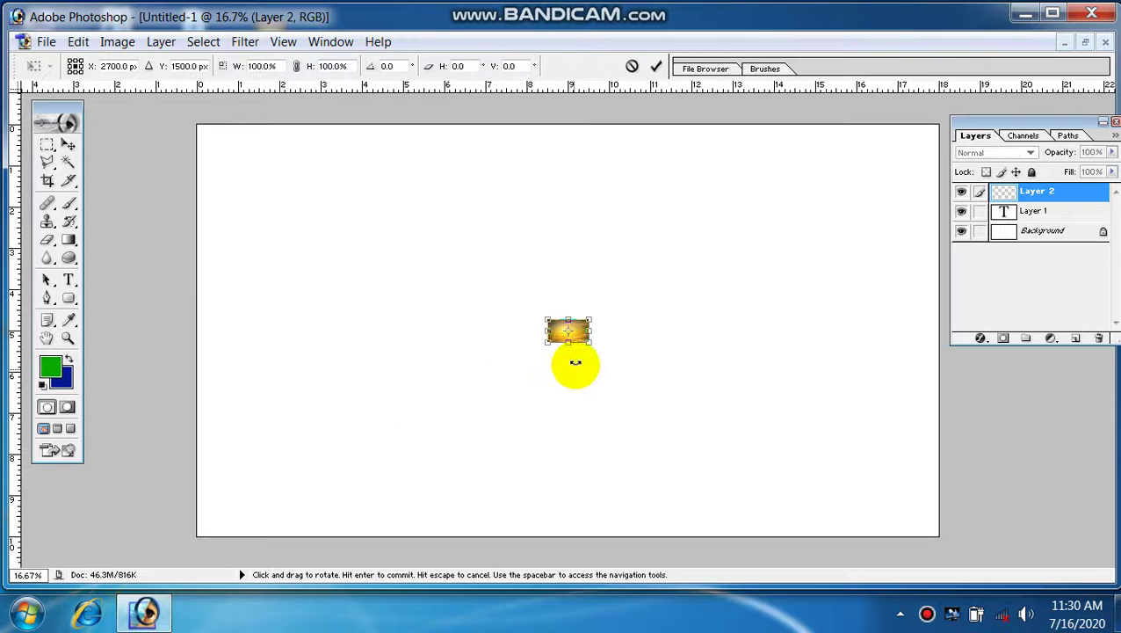
# Stretch the pasted glow image to cover the whole canvas and apply the transform.
pyautogui.moveTo(586, 342)
pyautogui.mouseDown()
pyautogui.moveTo(643, 400)
pyautogui.moveTo(823, 501)
pyautogui.mouseUp()
pyautogui.moveTo(630, 378); pyautogui.dragTo(940, 538)
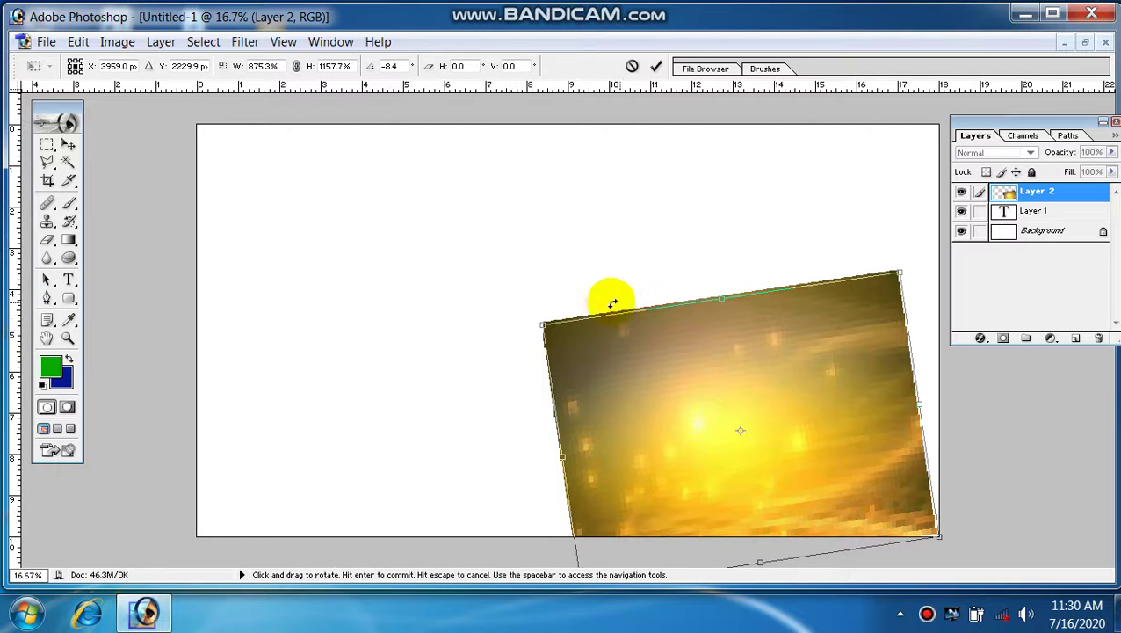
pyautogui.moveTo(493, 295); pyautogui.dragTo(495, 250)
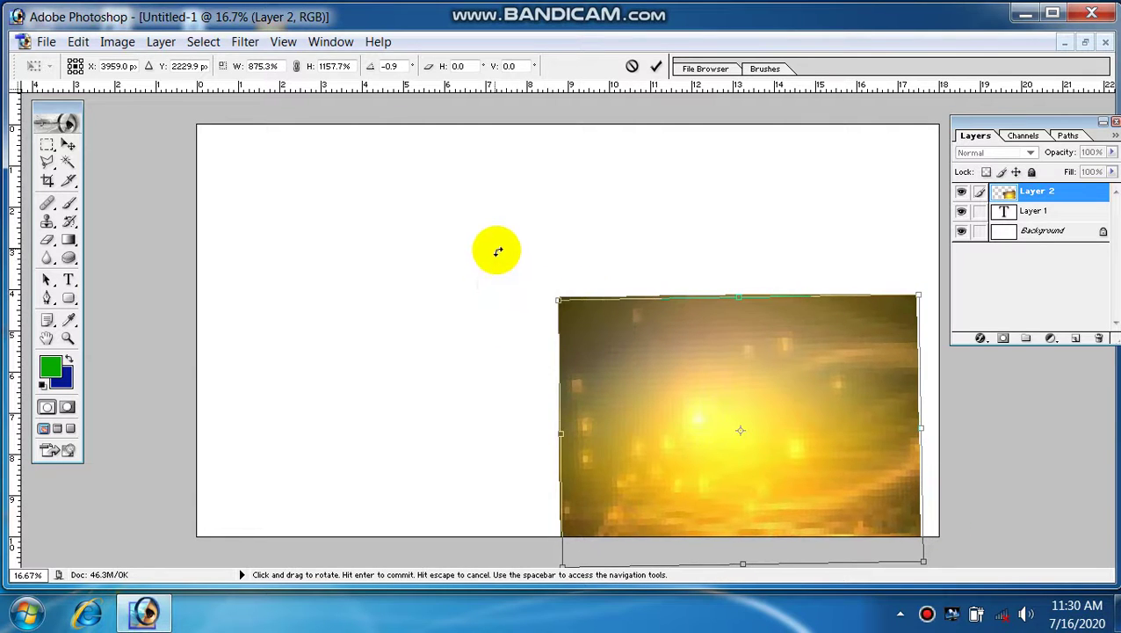
pyautogui.moveTo(550, 296)
pyautogui.mouseDown()
pyautogui.moveTo(182, 115)
pyautogui.moveTo(195, 123)
pyautogui.mouseUp()
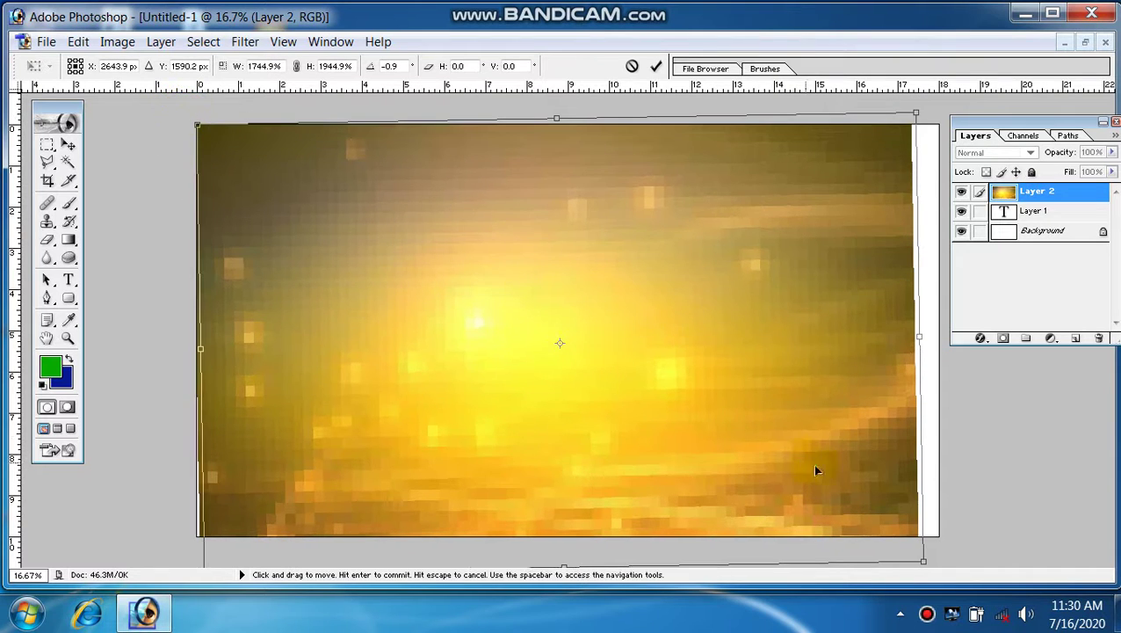
pyautogui.moveTo(921, 554); pyautogui.dragTo(955, 556)
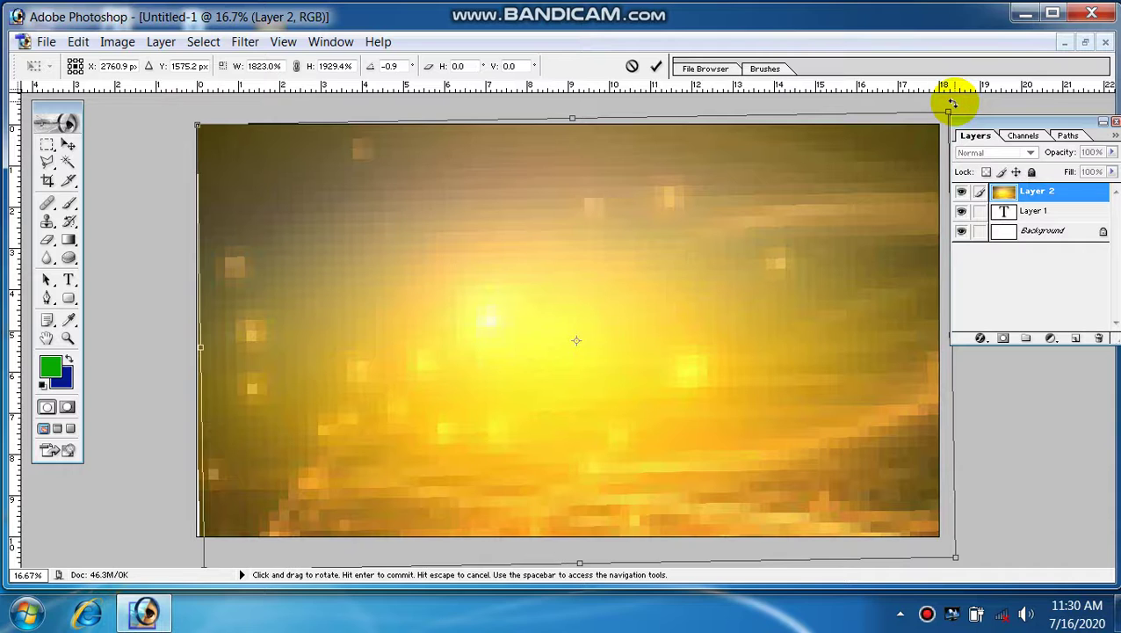
pyautogui.moveTo(951, 103); pyautogui.dragTo(947, 107)
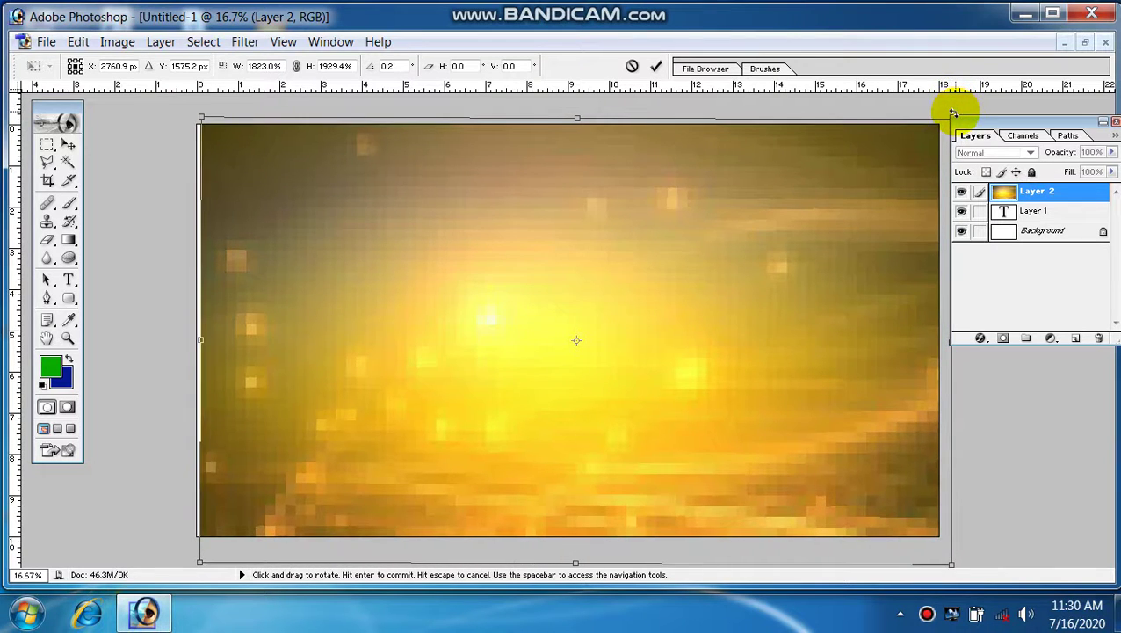
pyautogui.moveTo(206, 340); pyautogui.dragTo(185, 340)
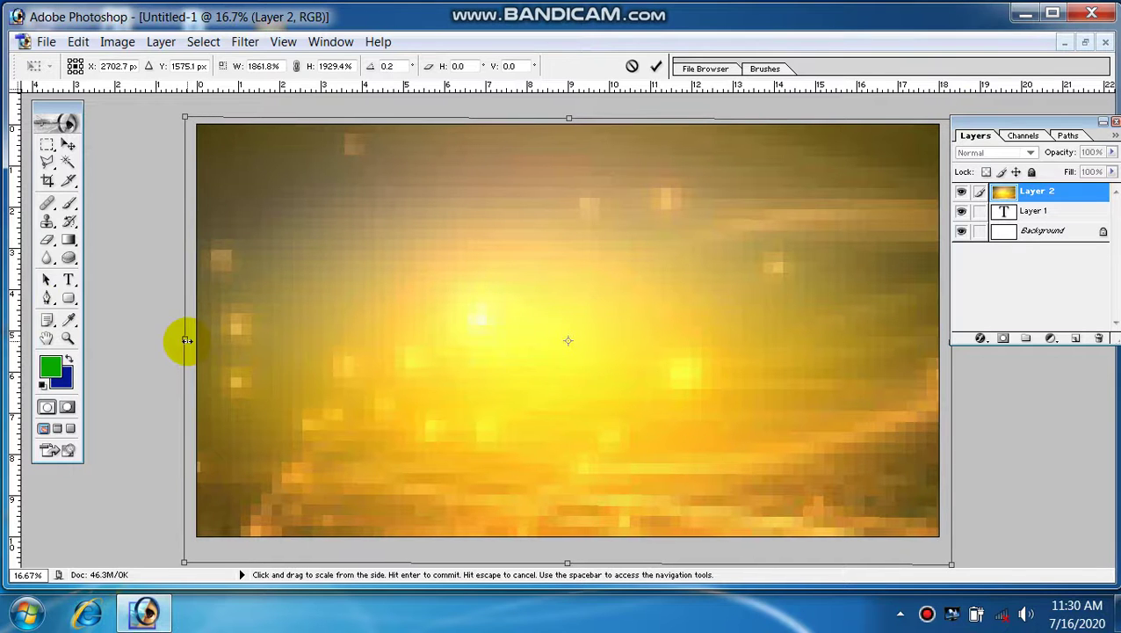
pyautogui.click(657, 66)
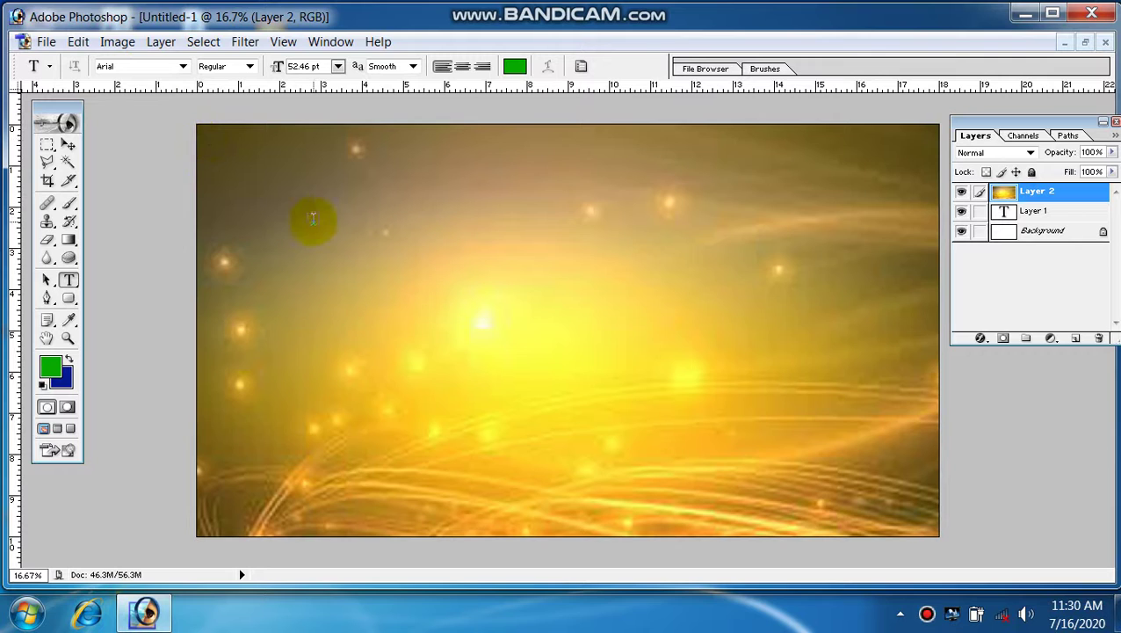
# Start a new text layer at the canvas top-left with the Type tool.
pyautogui.press('r')
pyautogui.press('t')
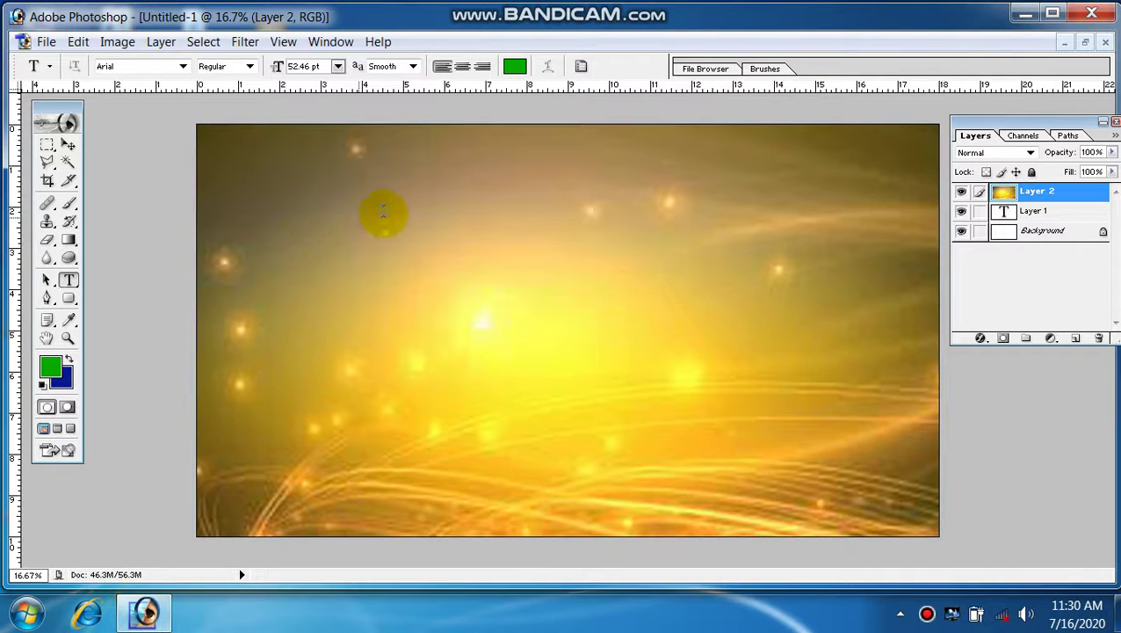
pyautogui.click(212, 151)
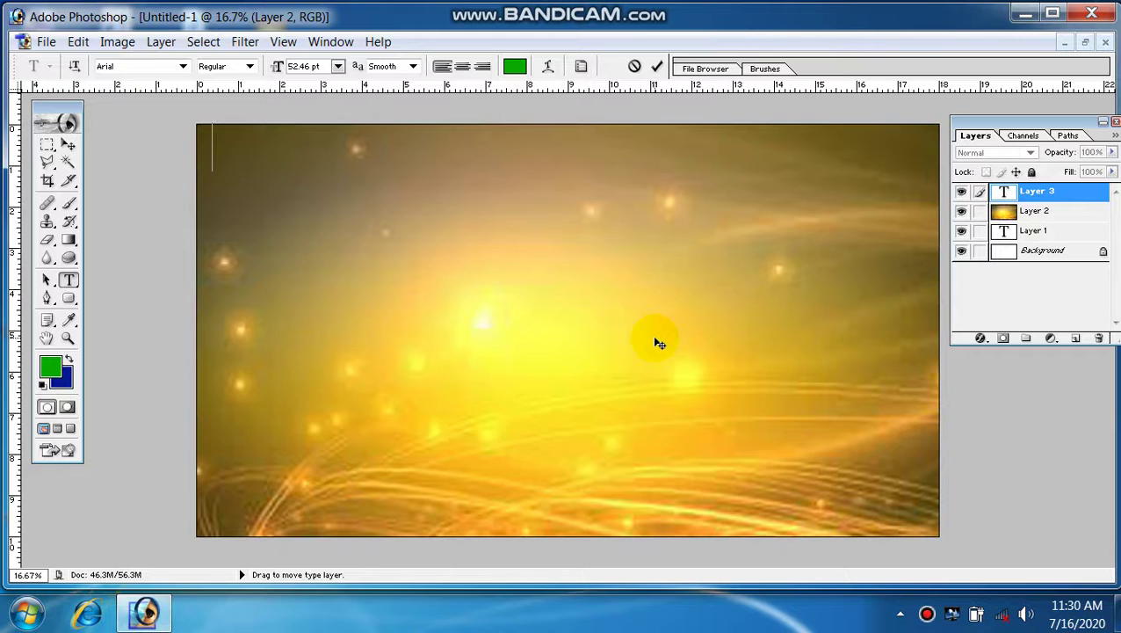
# Set the name's font to Kruti Dev 010.
pyautogui.click(183, 66)
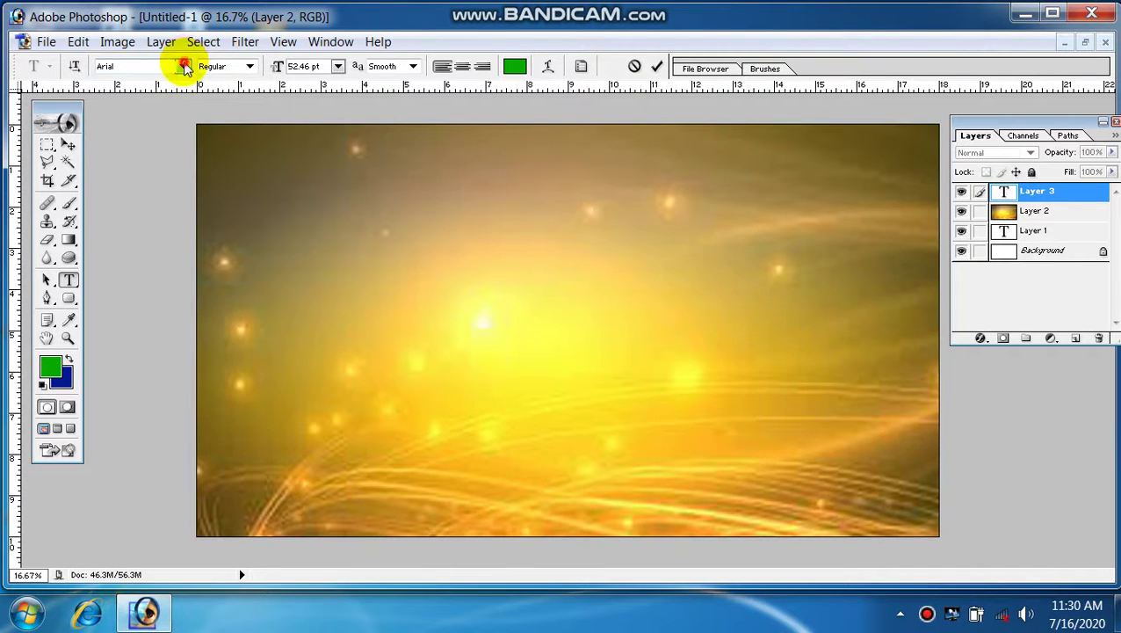
pyautogui.click(183, 66)
pyautogui.scroll(-5, 164, 251)
pyautogui.scroll(-5, 164, 250)
pyautogui.scroll(-5, 165, 251)
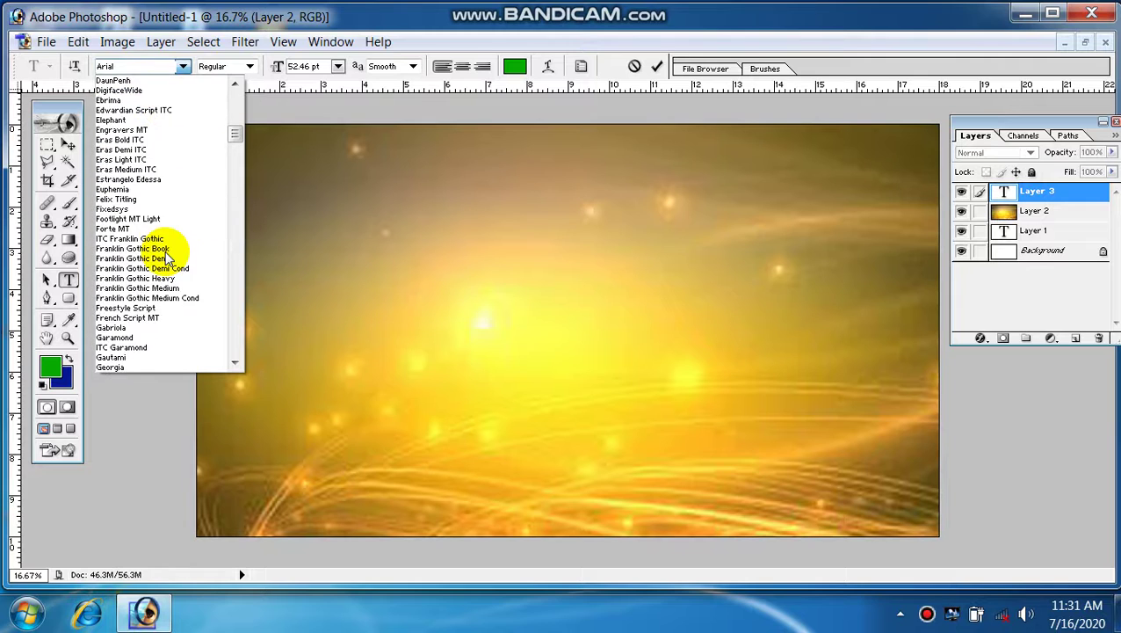
pyautogui.scroll(-5, 164, 251)
pyautogui.scroll(-5, 165, 250)
pyautogui.scroll(-5, 164, 250)
pyautogui.scroll(-5, 164, 250)
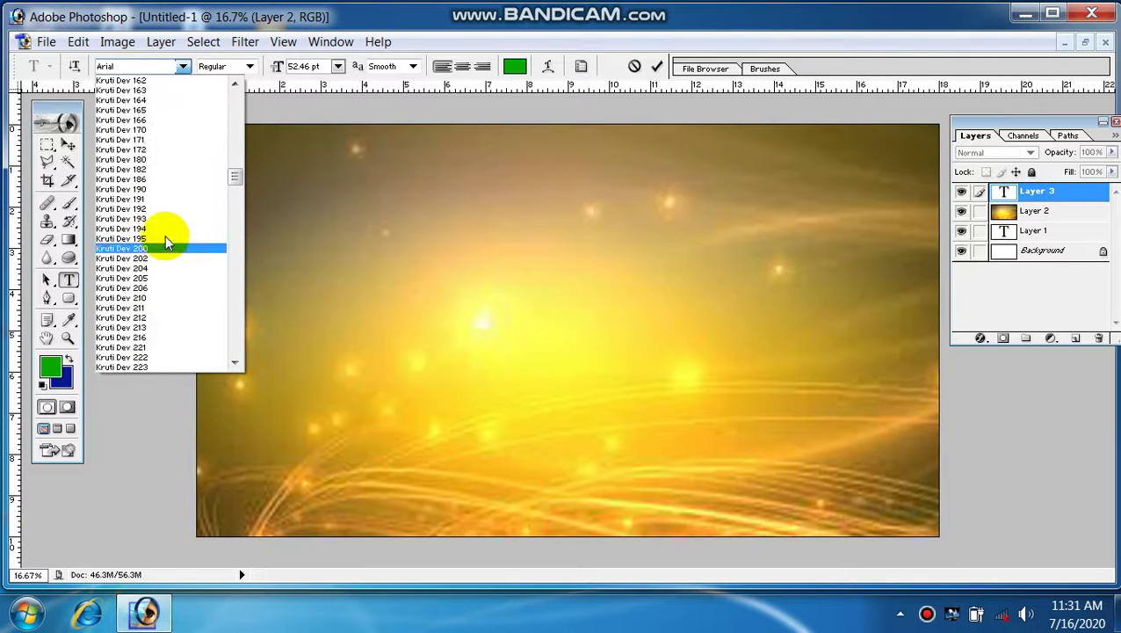
pyautogui.scroll(3, 164, 243)
pyautogui.scroll(3, 150, 175)
pyautogui.click(155, 92)
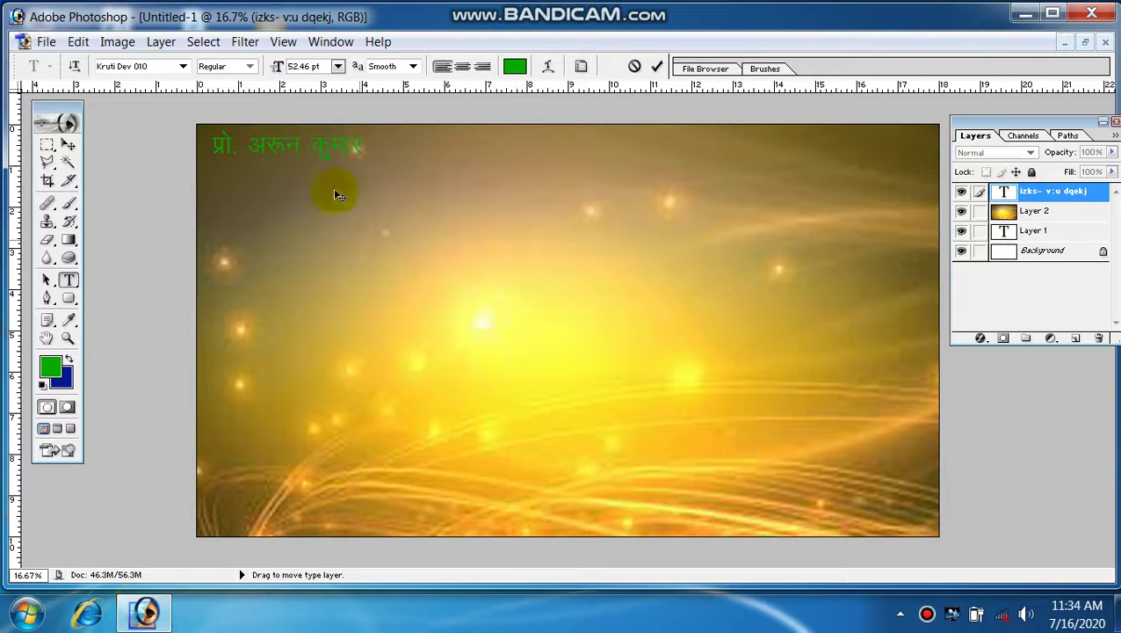
# Commit the name and scale it up larger with Free Transform.
pyautogui.click(657, 66)
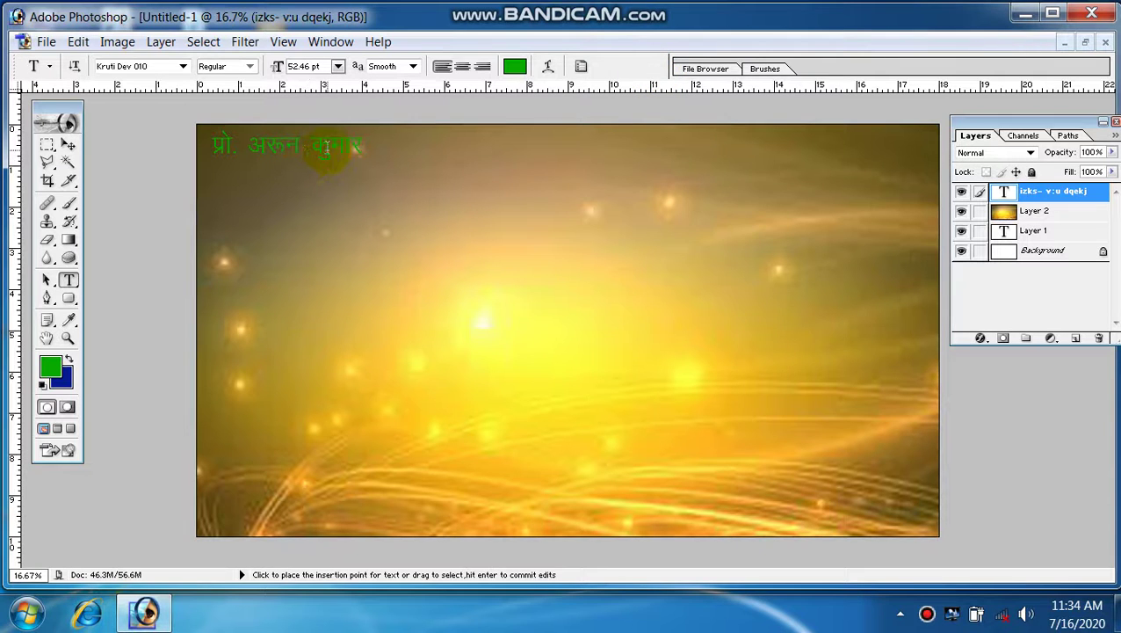
pyautogui.press('ctrl')
pyautogui.hotkey('ctrl', 't')
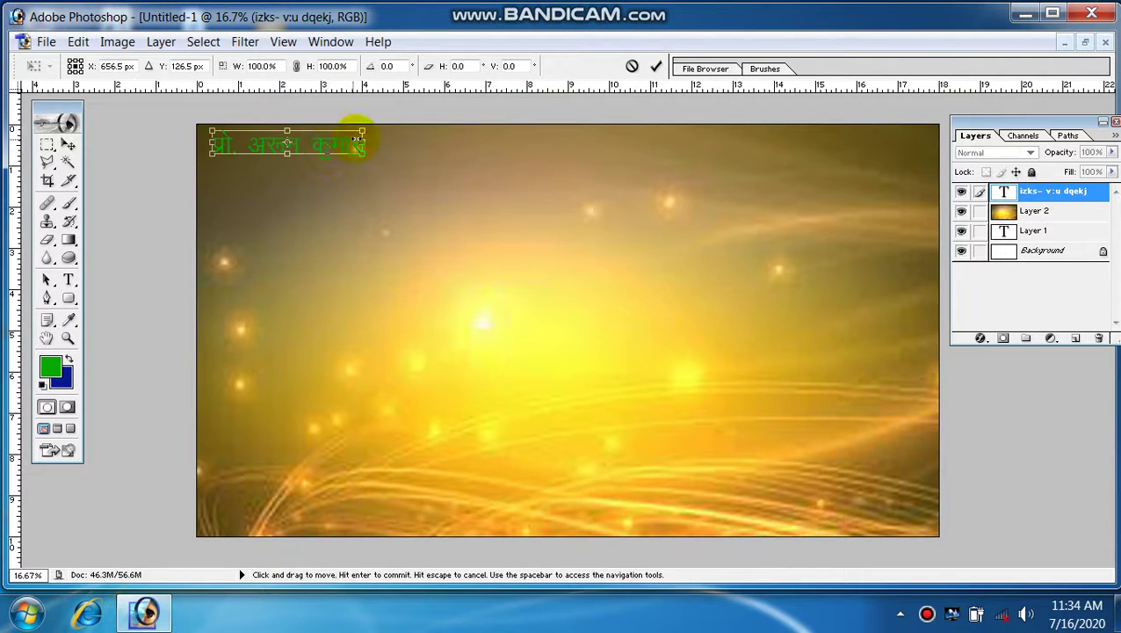
pyautogui.moveTo(361, 151); pyautogui.dragTo(398, 178)
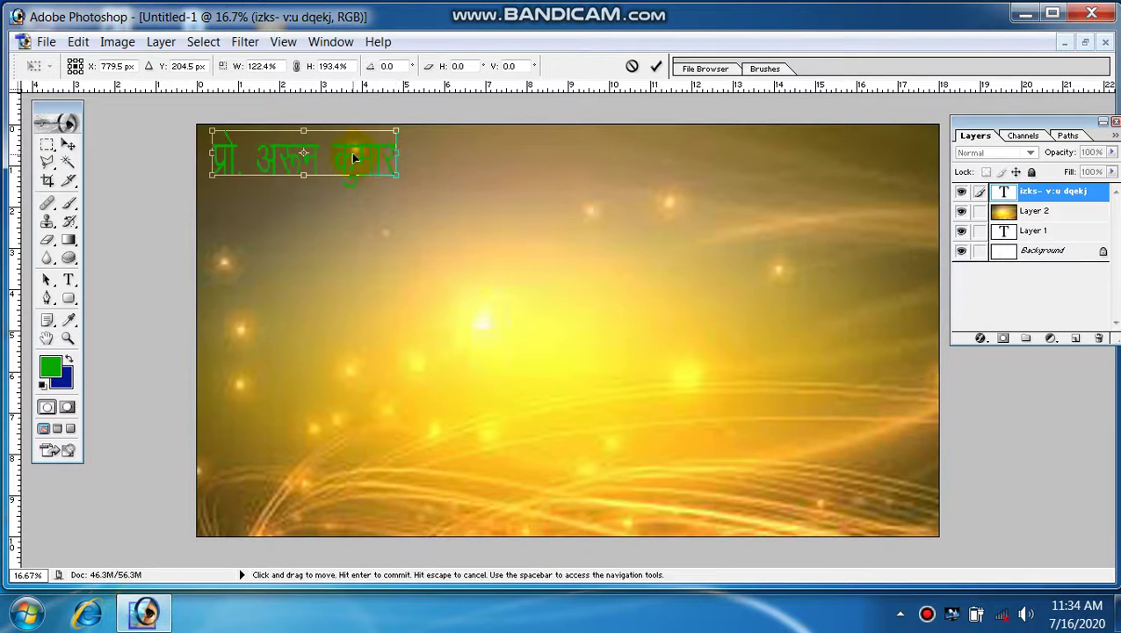
pyautogui.press('Return')
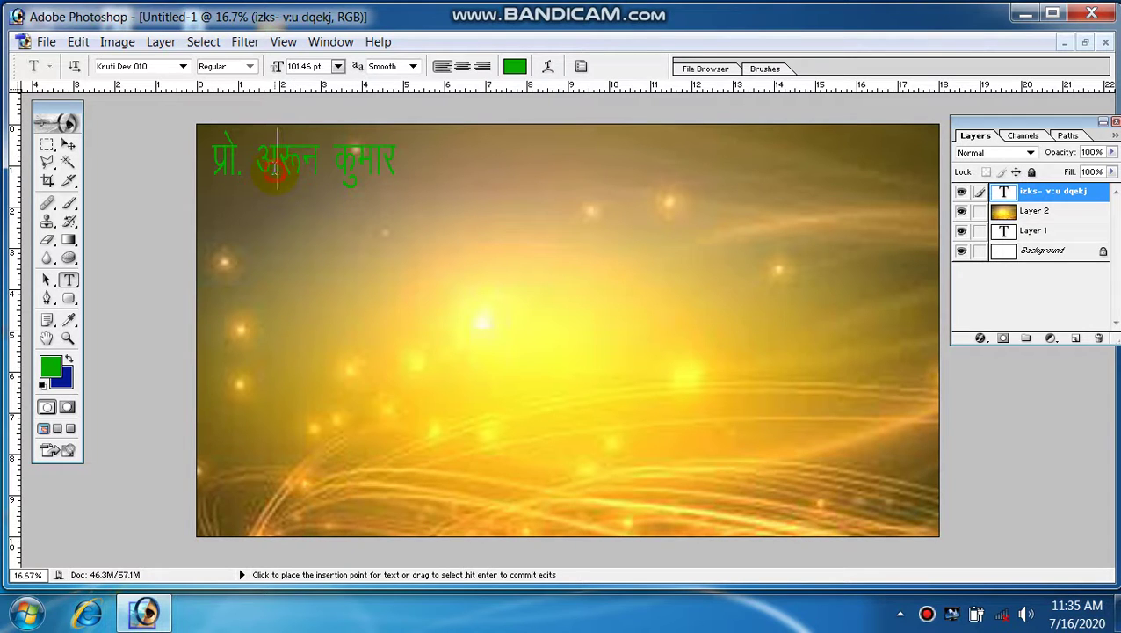
# Set the whole name in Kruti Dev 011 Regular after trying 012 and 022.
pyautogui.click(277, 171)
pyautogui.hotkey('ctrl', 'a')
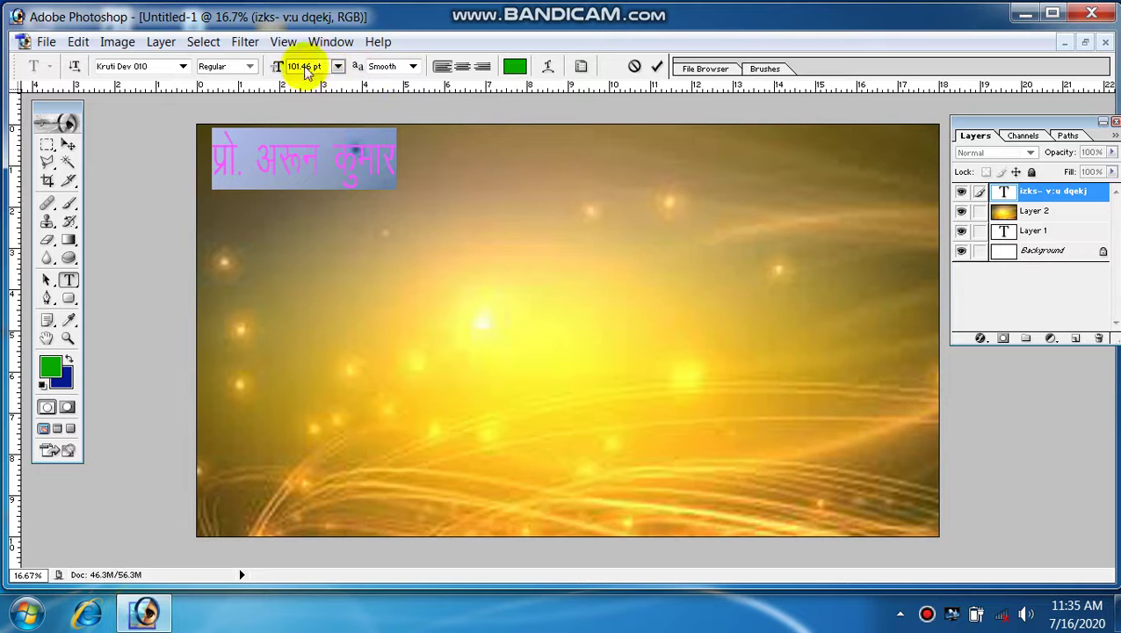
pyautogui.click(182, 67)
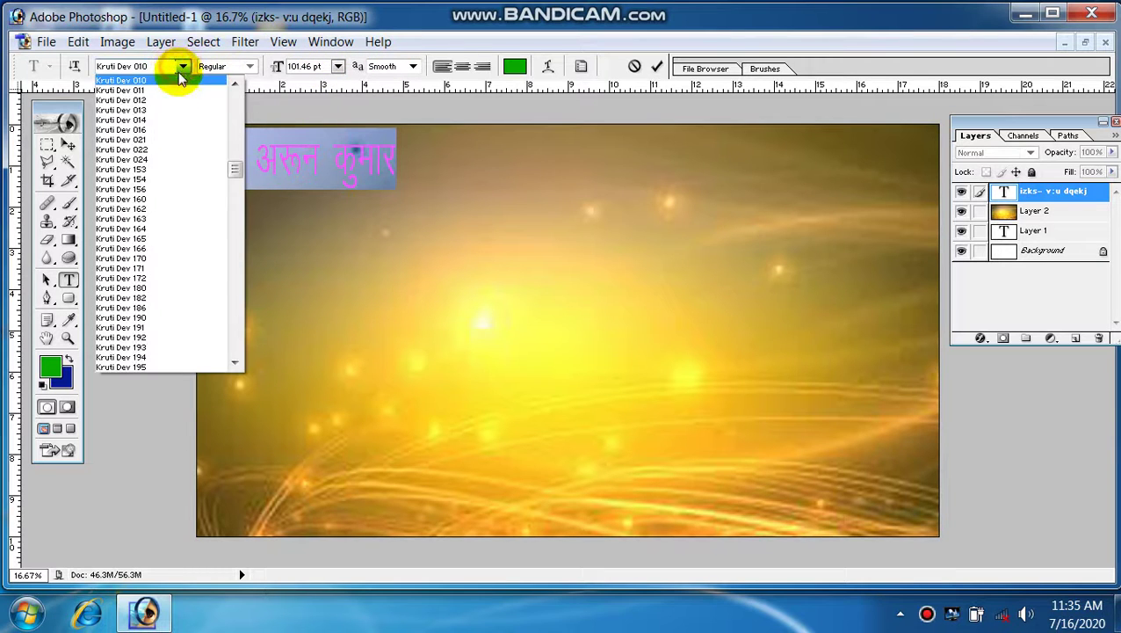
pyautogui.click(171, 106)
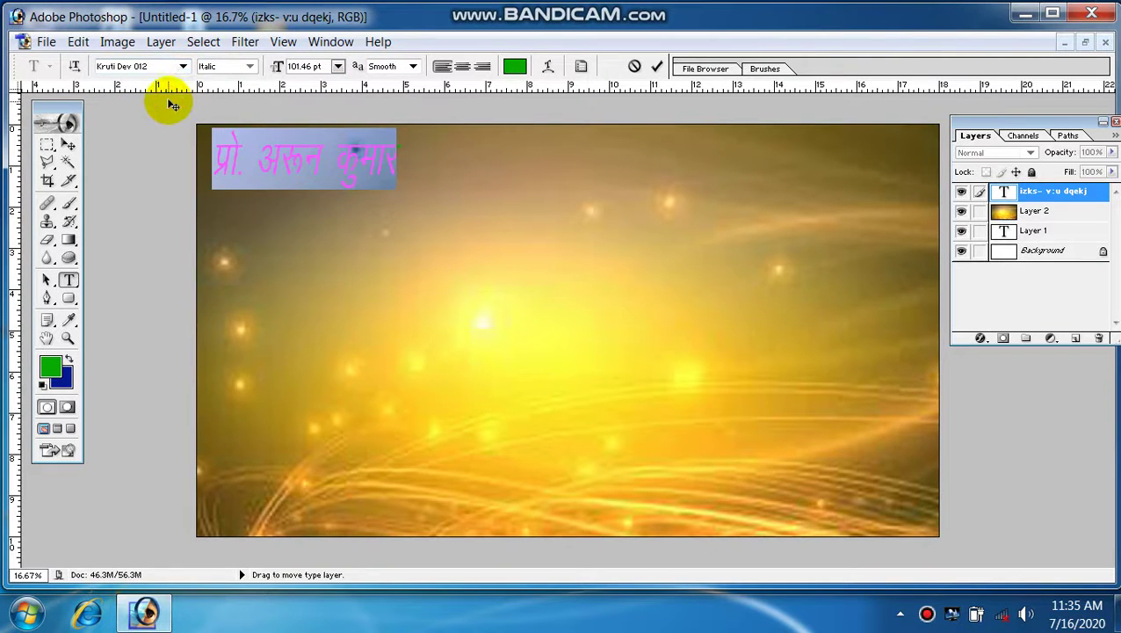
pyautogui.click(182, 67)
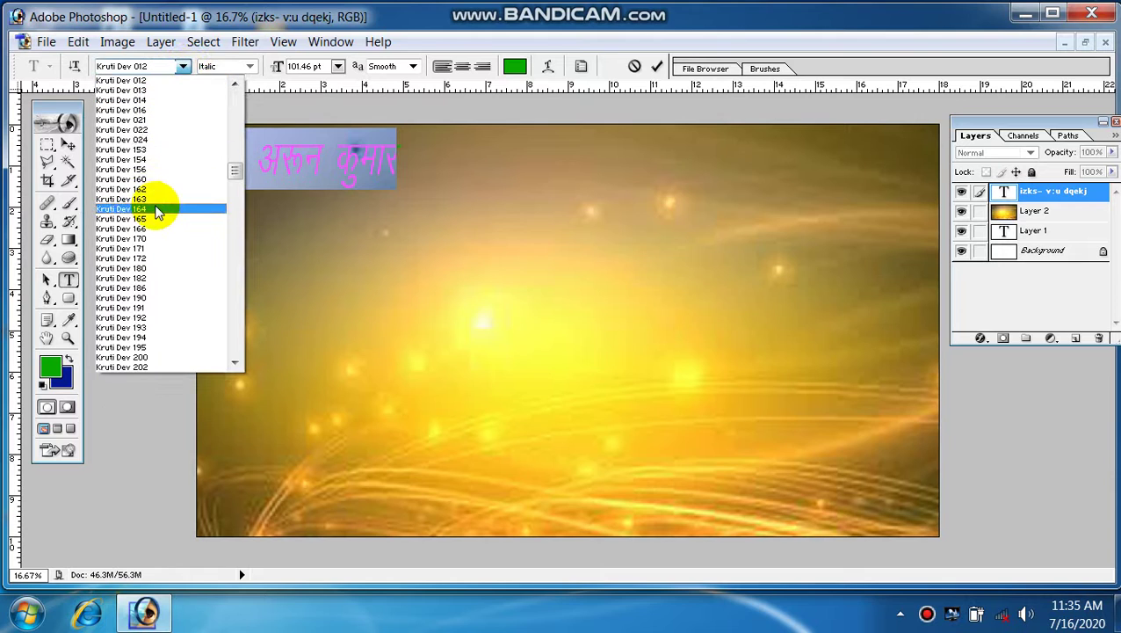
pyautogui.click(148, 130)
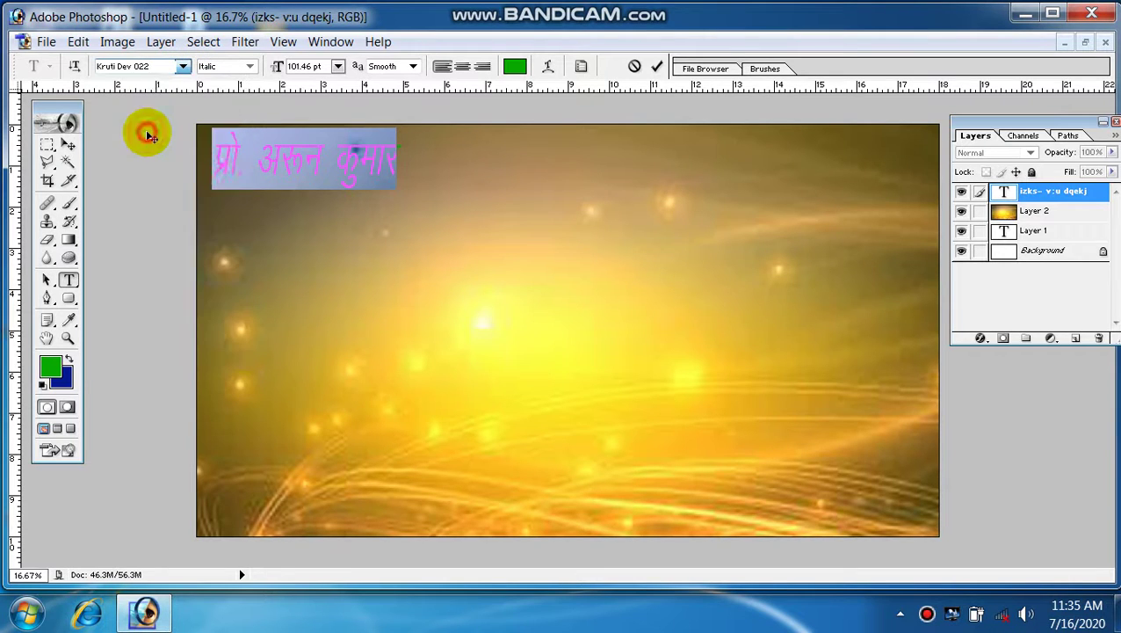
pyautogui.click(182, 66)
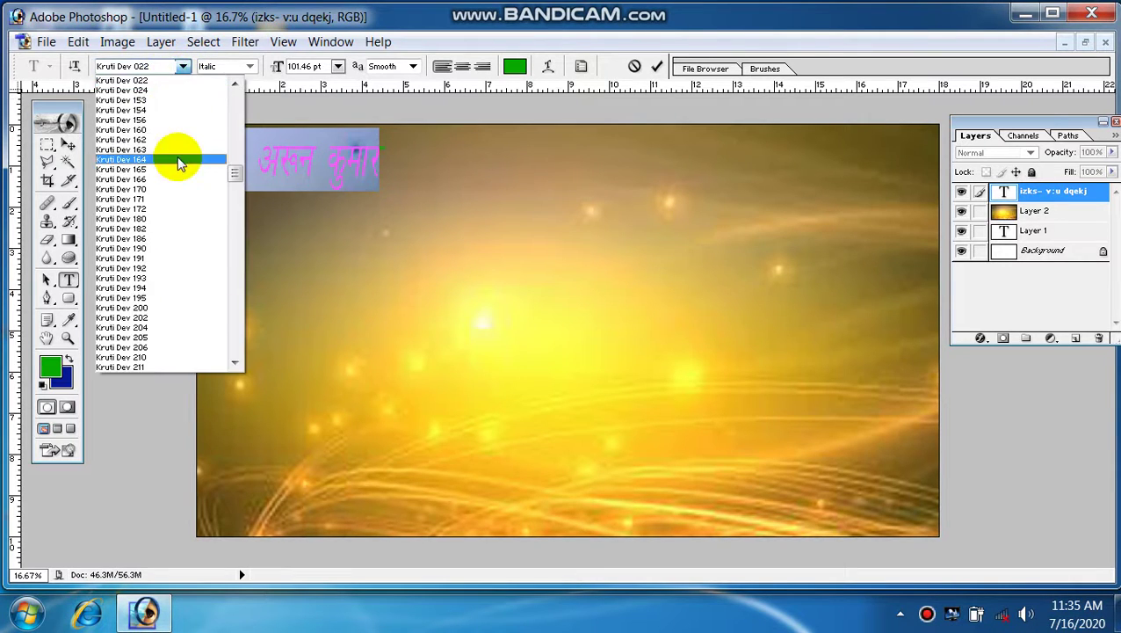
pyautogui.scroll(3, 177, 156)
pyautogui.click(155, 110)
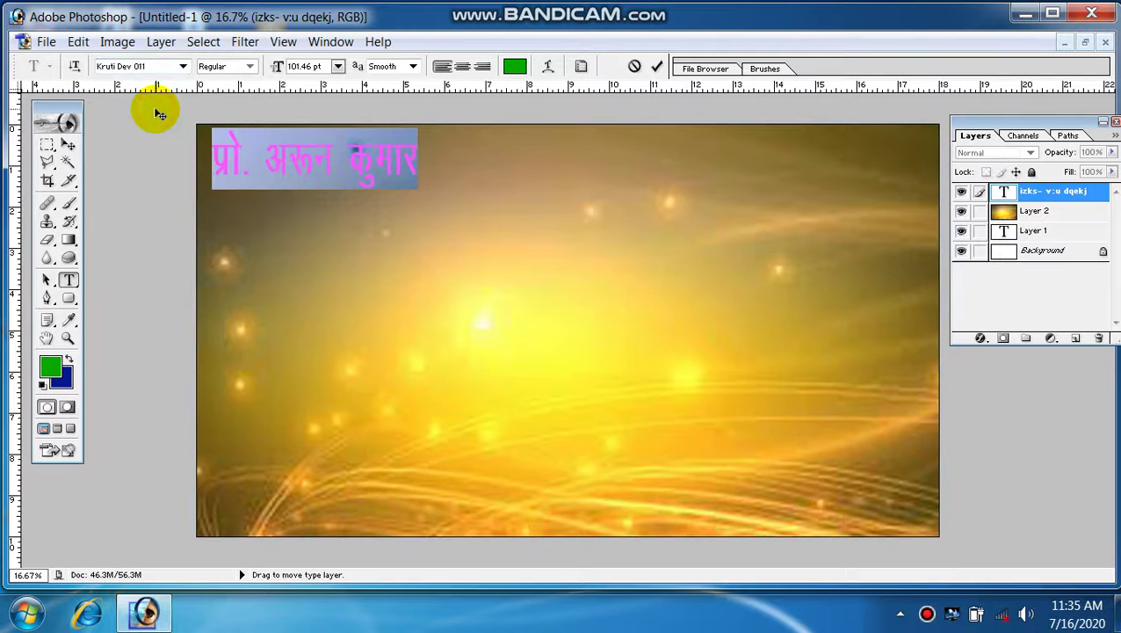
pyautogui.click(657, 67)
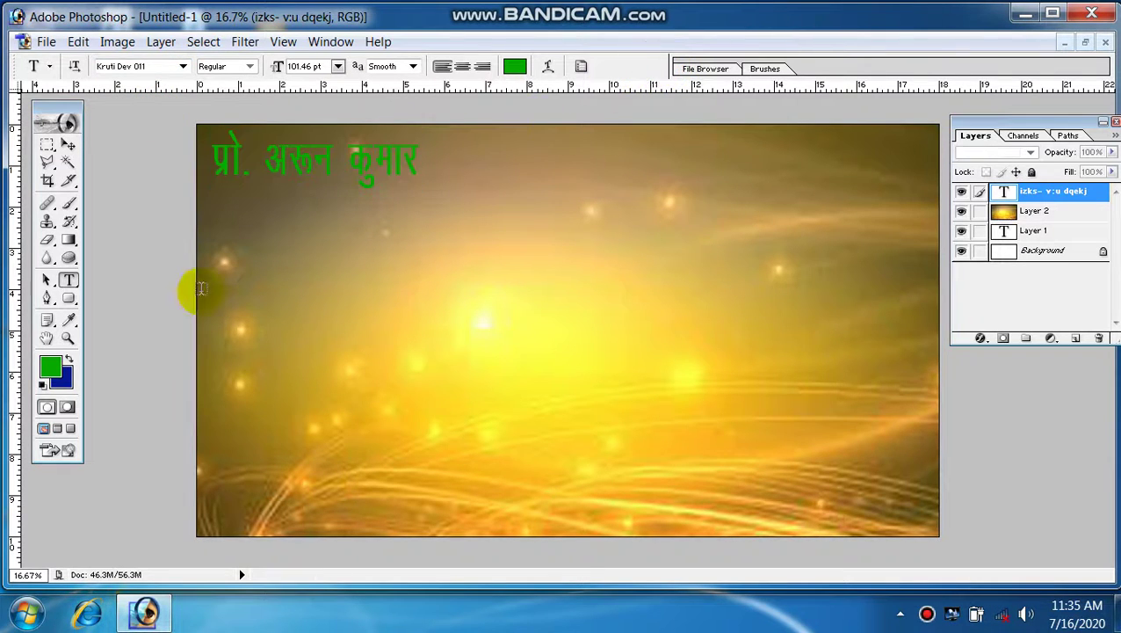
pyautogui.click(342, 155)
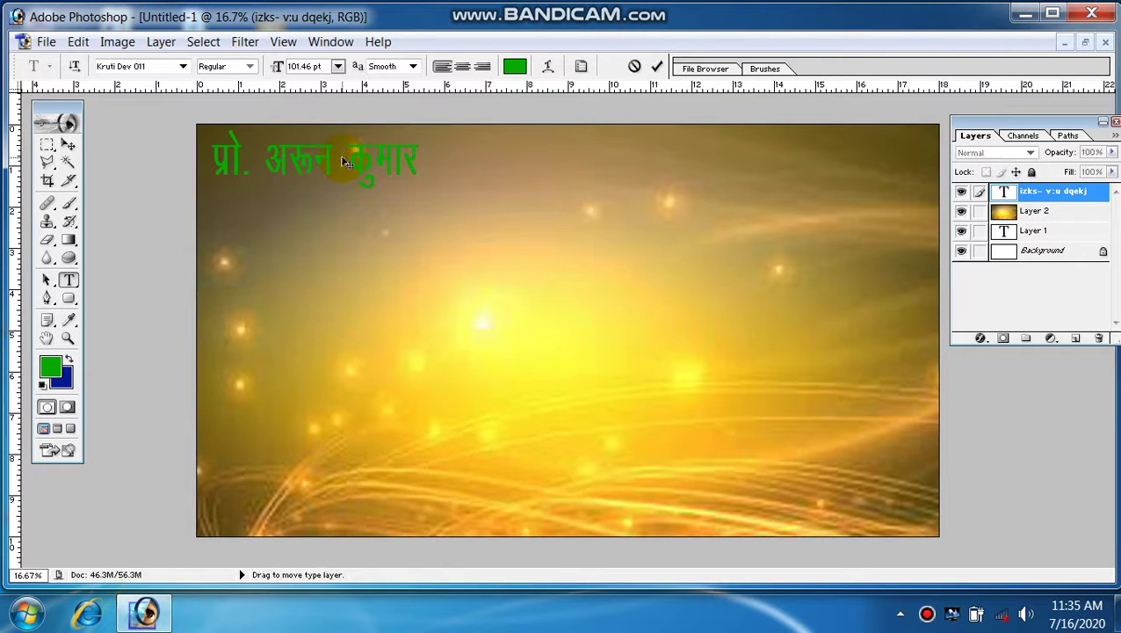
# Change the name's text colour to dark navy blue (0C0985) and commit.
pyautogui.tripleClick(343, 155)
pyautogui.click(513, 65)
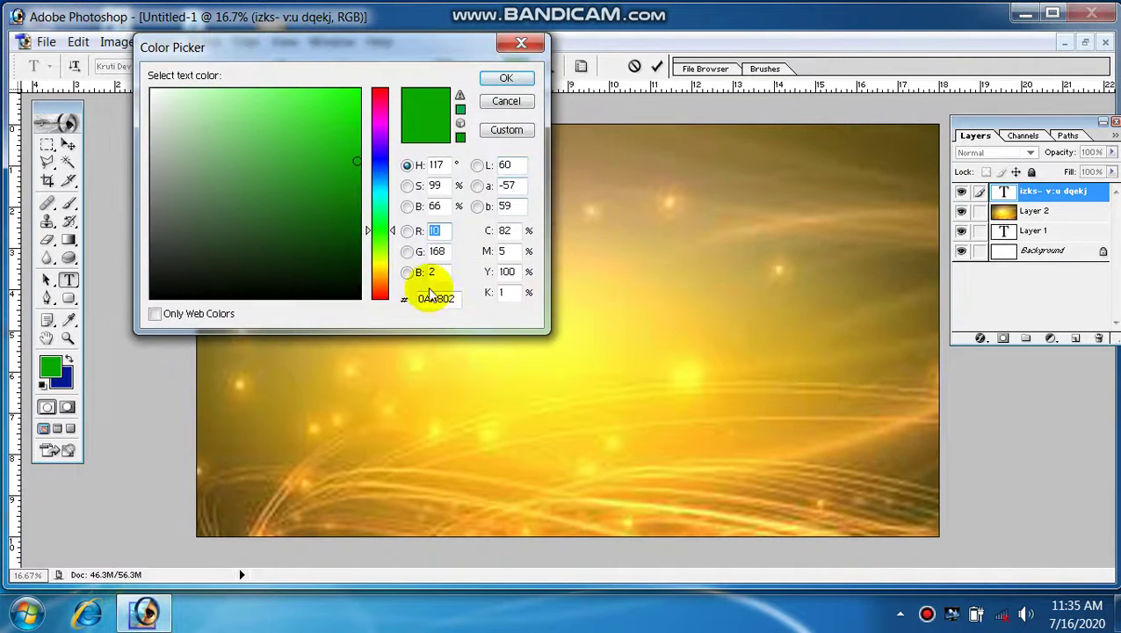
pyautogui.click(379, 159)
pyautogui.click(345, 189)
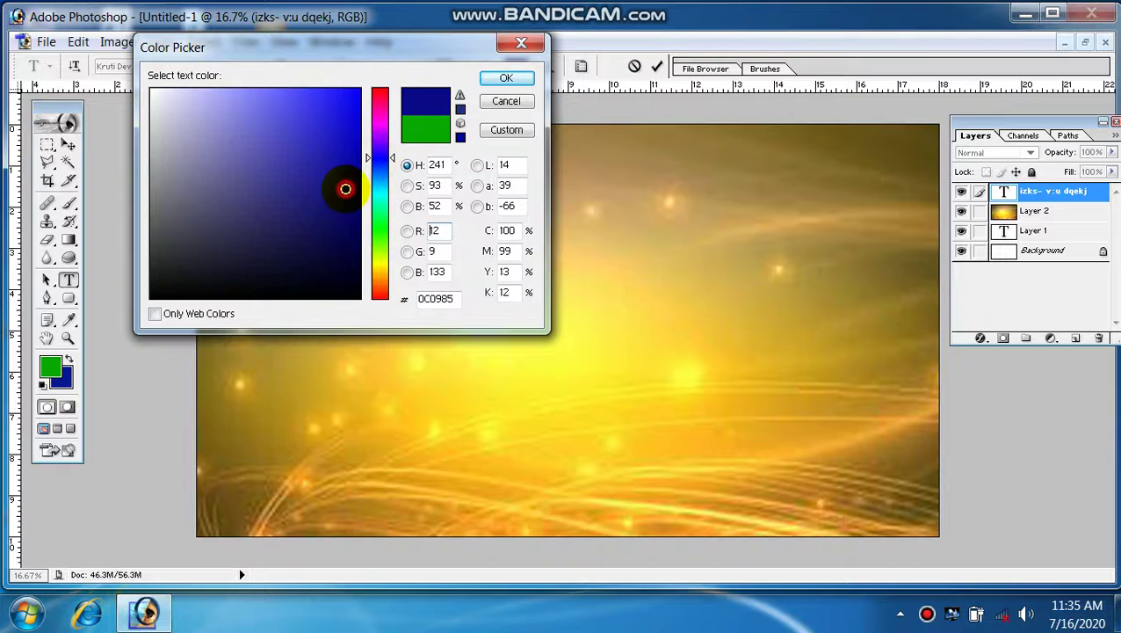
pyautogui.click(514, 79)
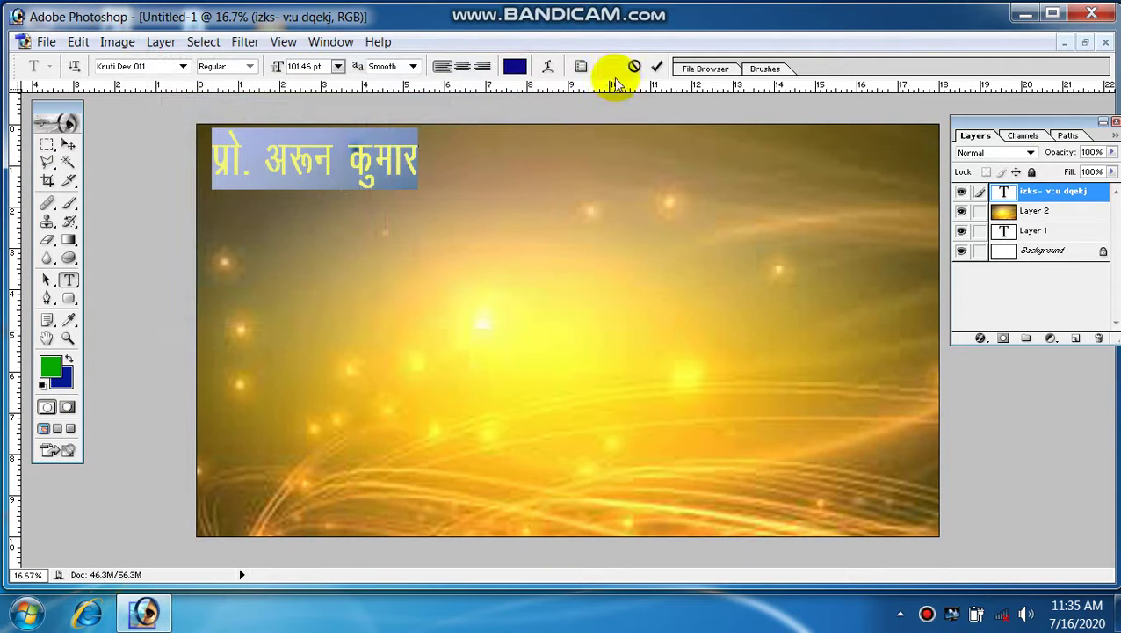
pyautogui.click(656, 66)
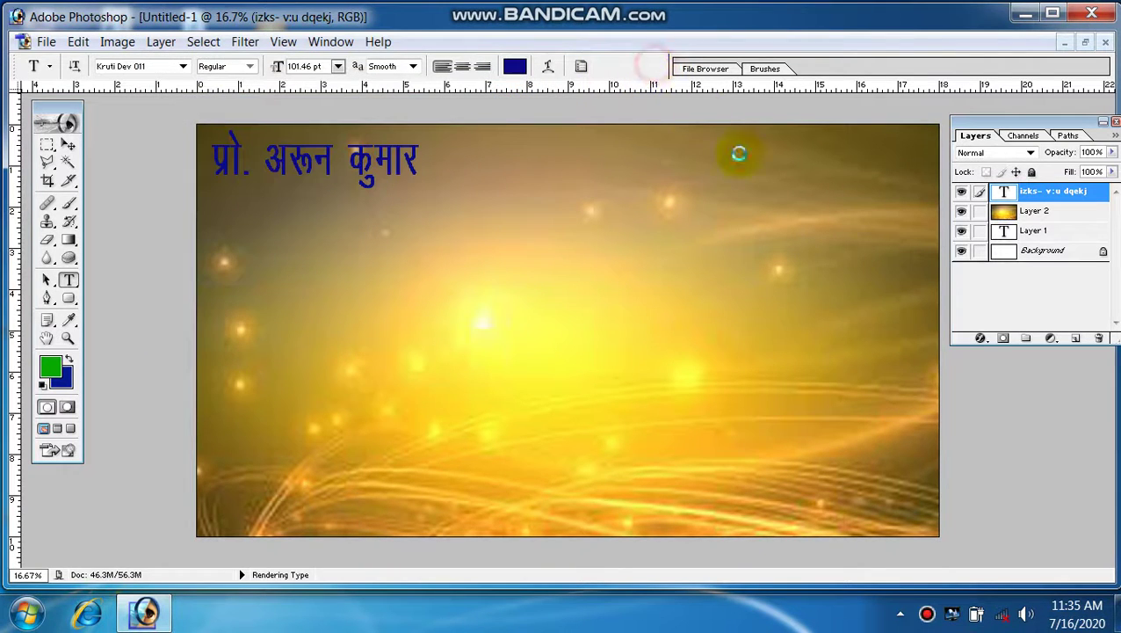
# Add a 10 px near-white (FFFAFA) Stroke layer style to the name.
pyautogui.click(982, 337)
pyautogui.click(984, 560)
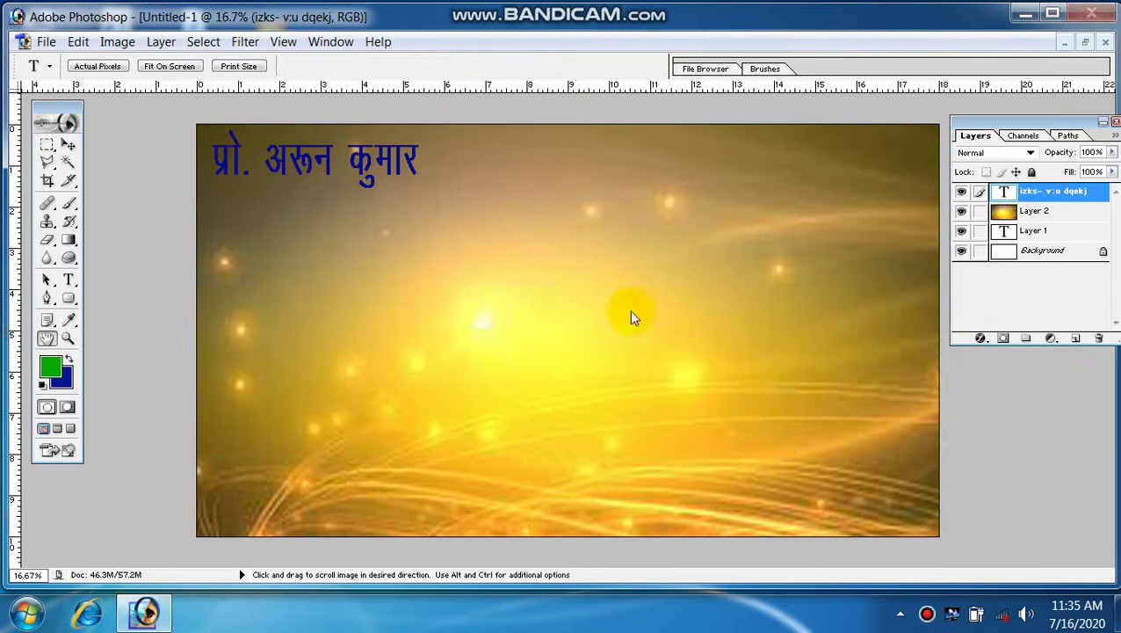
pyautogui.click(805, 279)
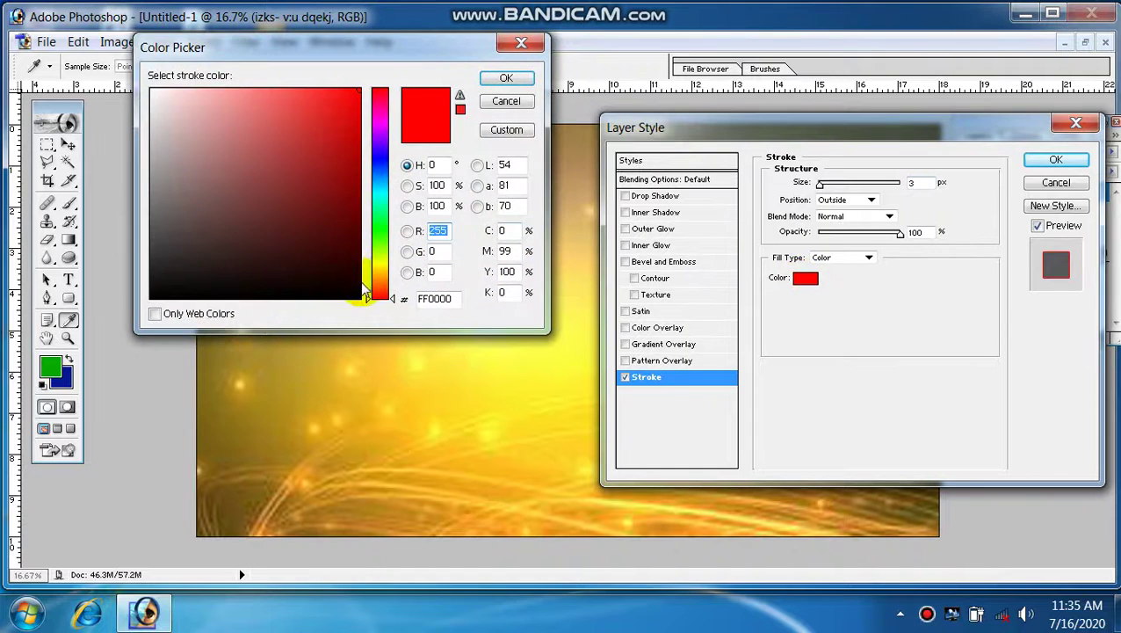
pyautogui.click(151, 91)
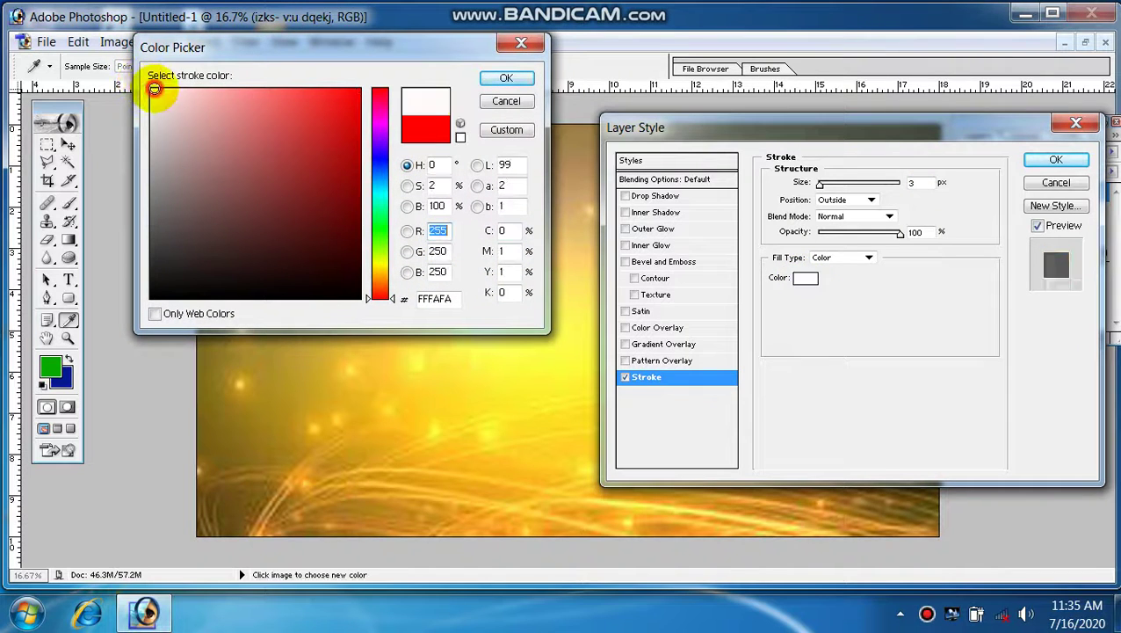
pyautogui.click(506, 77)
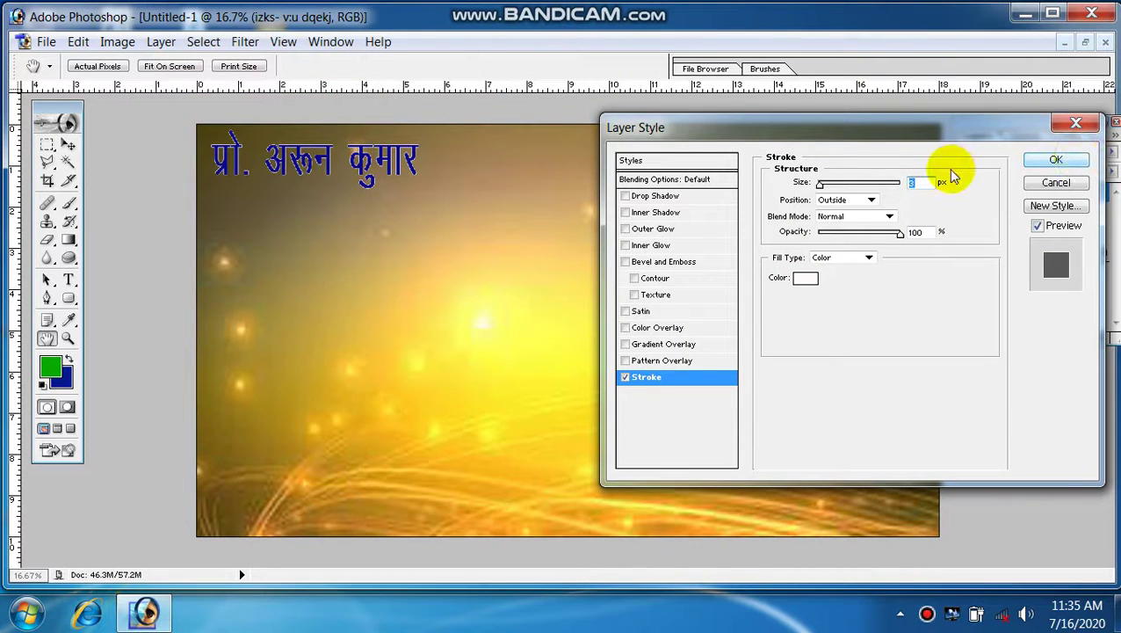
pyautogui.write('8')
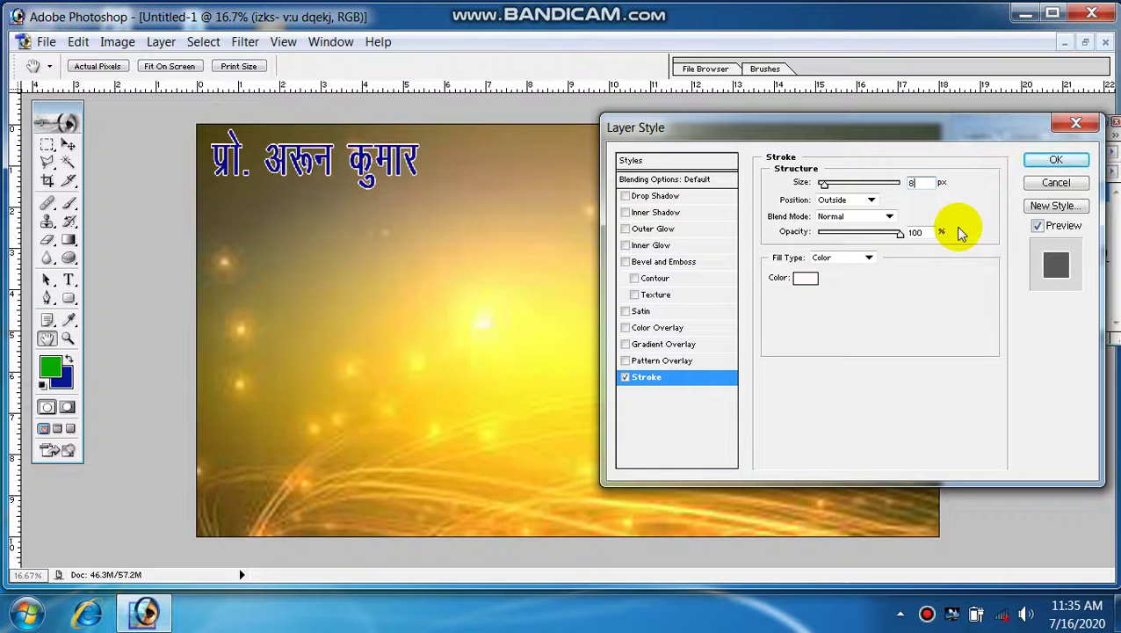
pyautogui.write('10')
pyautogui.click(1037, 165)
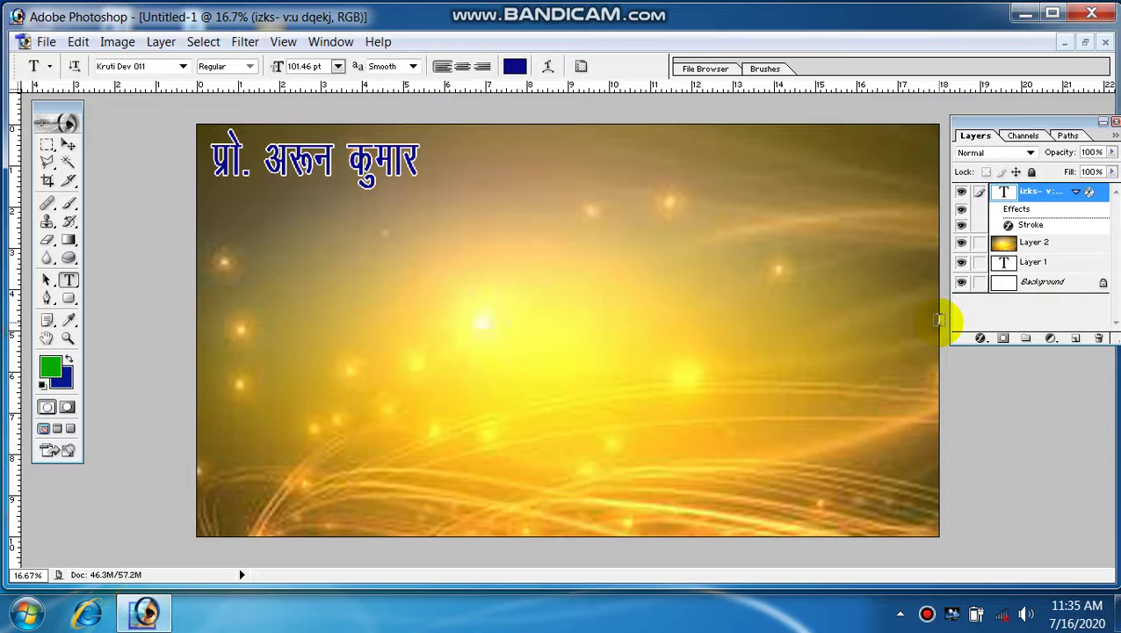
# Duplicate the name layer and move a copy to the upper right.
pyautogui.hotkey('ctrl', 'j')
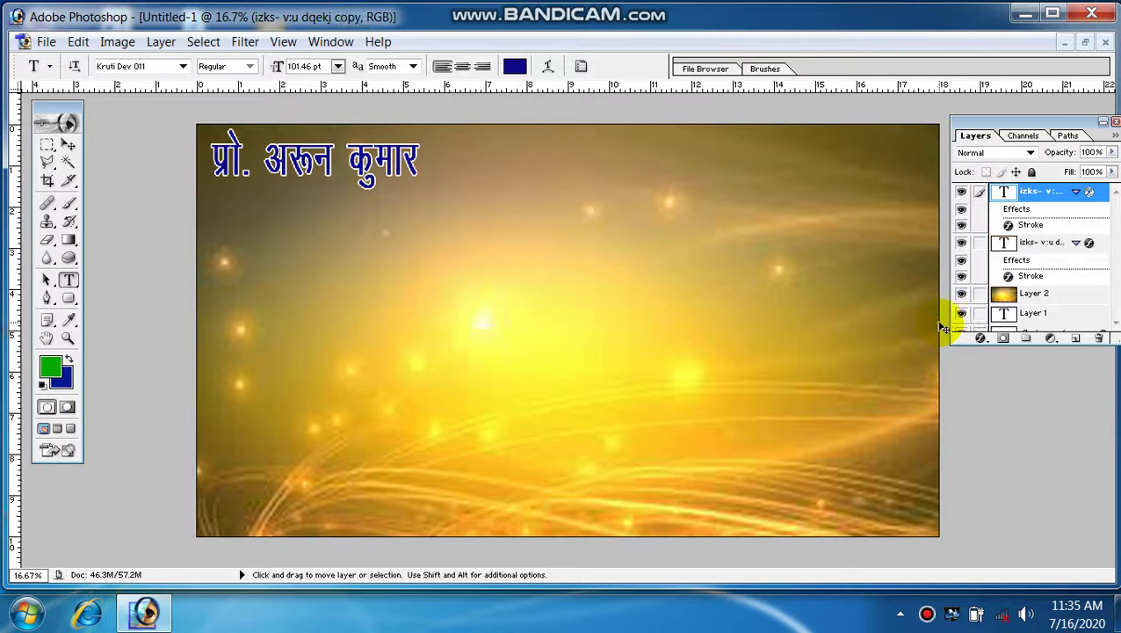
pyautogui.hotkey('ctrl', 'j')
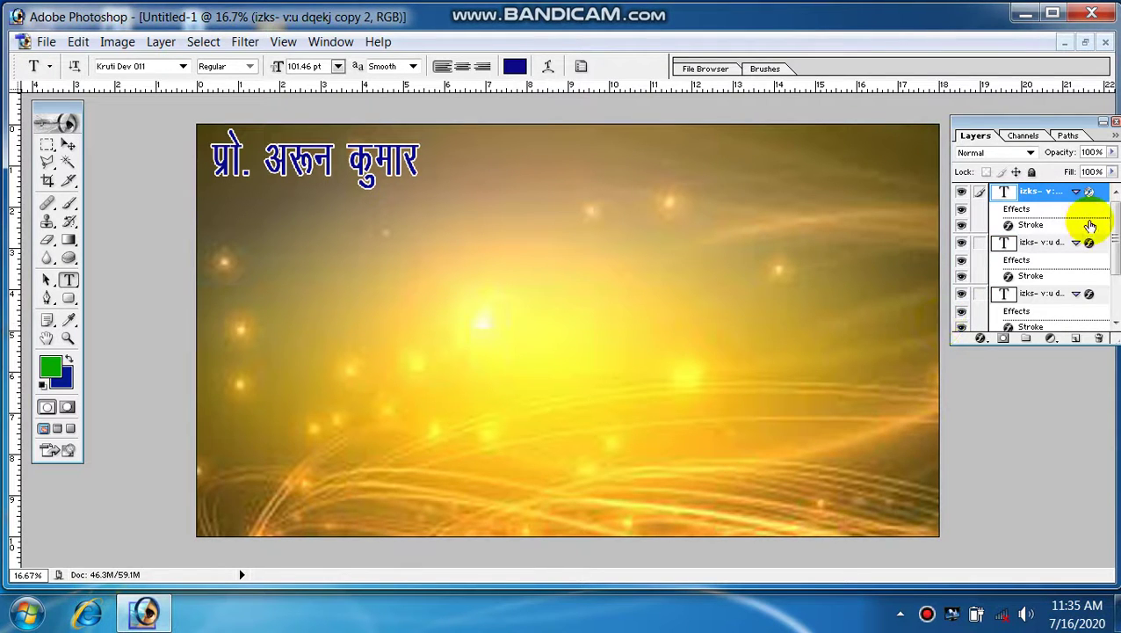
pyautogui.press('v')
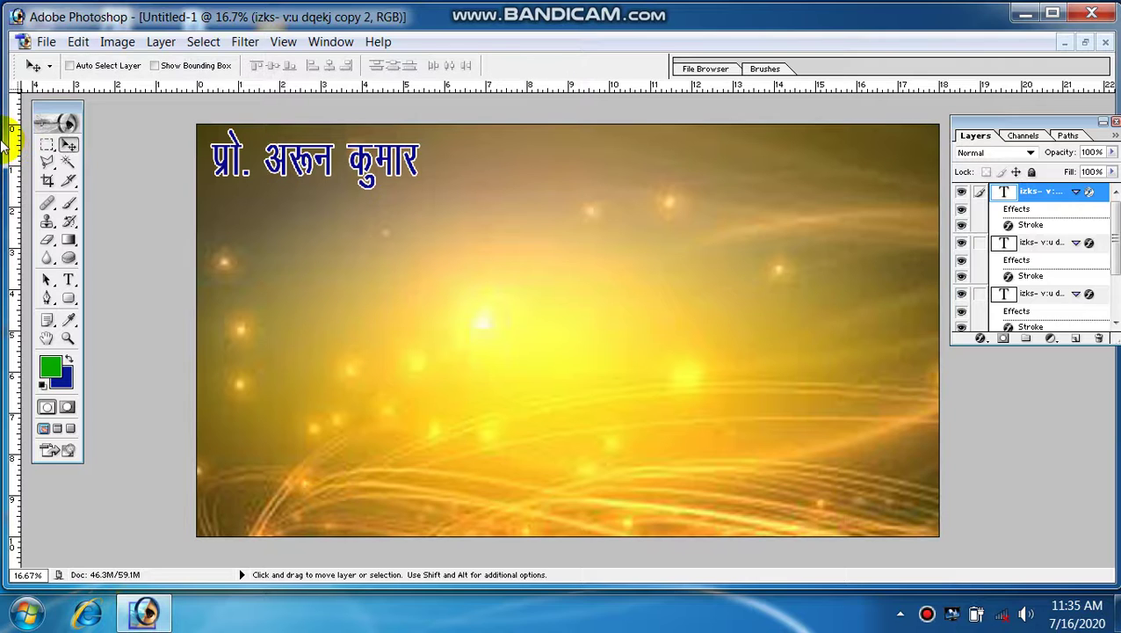
pyautogui.moveTo(299, 165); pyautogui.dragTo(794, 169)
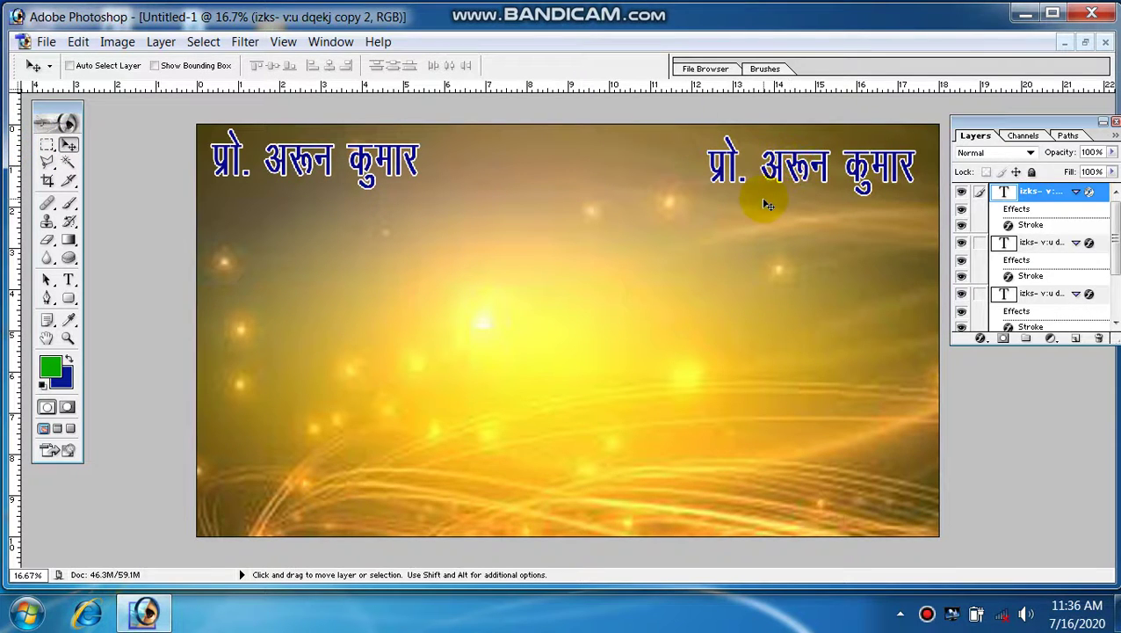
# Replace the copy's text with 'मो.' followed by the mobile number.
pyautogui.press('t')
pyautogui.click(913, 180)
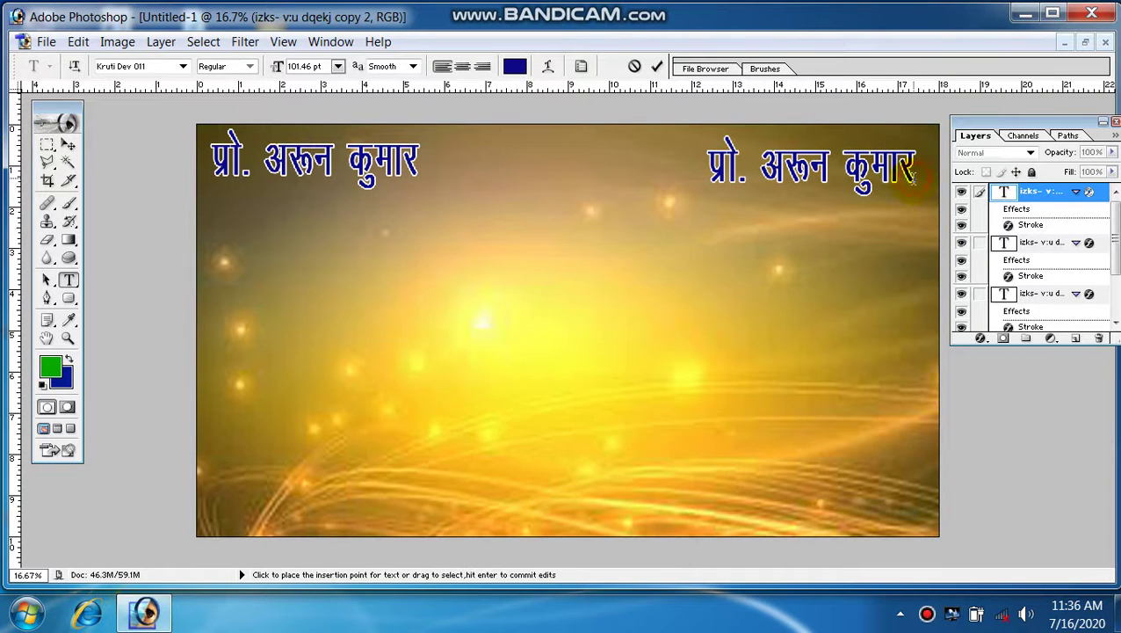
pyautogui.press('BackSpace')
pyautogui.press('BackSpace')
pyautogui.press('BackSpace')
pyautogui.press('BackSpace')
pyautogui.press('BackSpace')
pyautogui.press('BackSpace')
pyautogui.press('BackSpace')
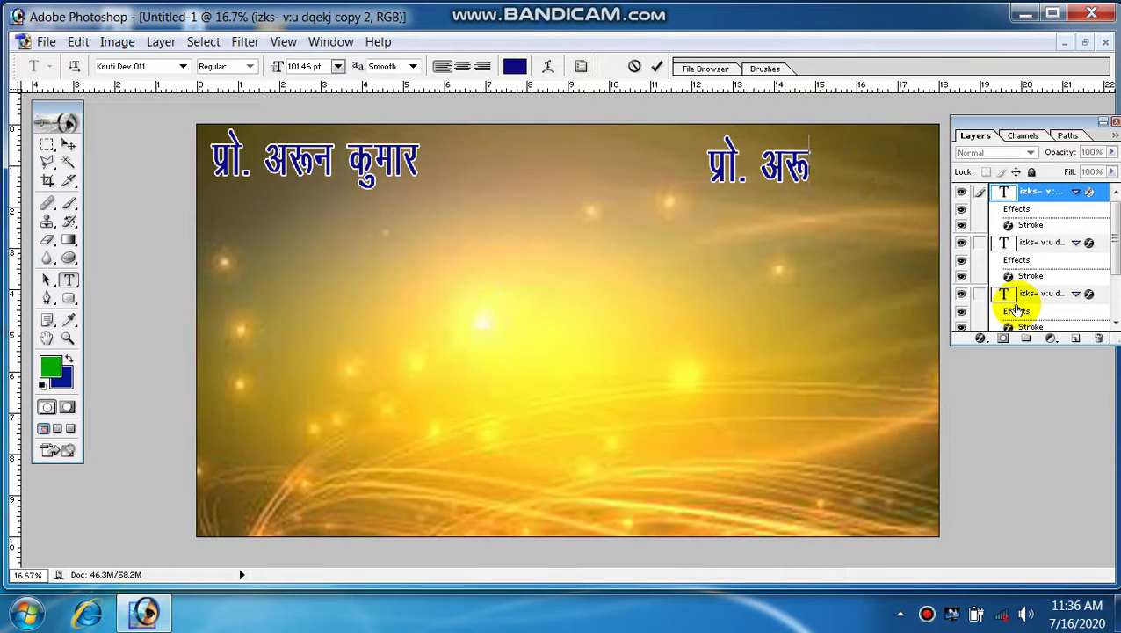
pyautogui.press('BackSpace')
pyautogui.press('BackSpace')
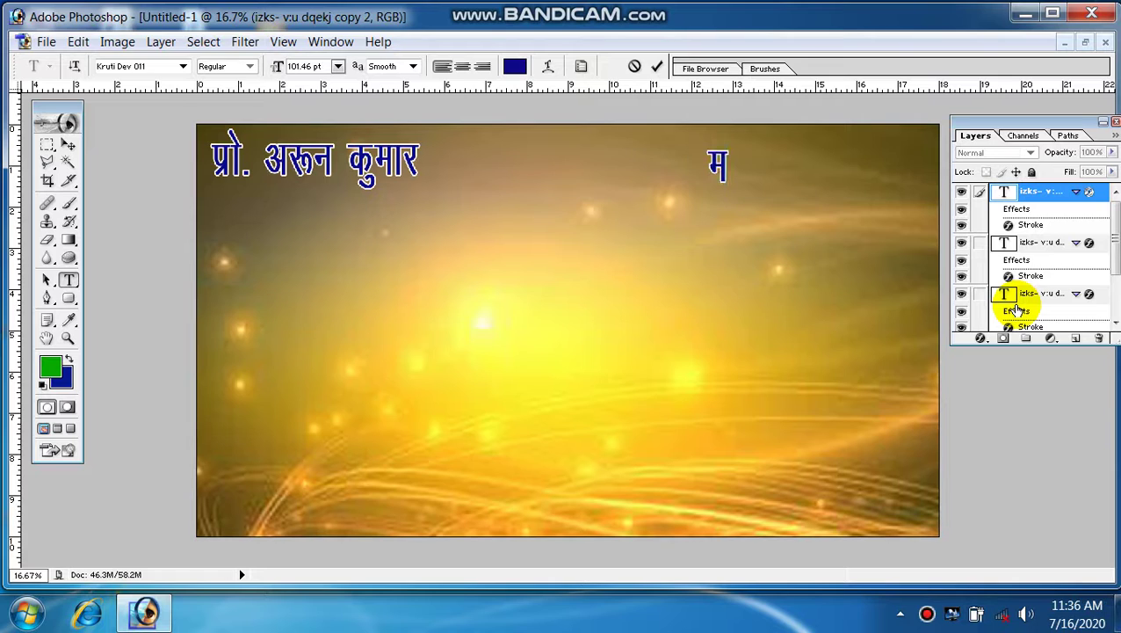
pyautogui.write('k')
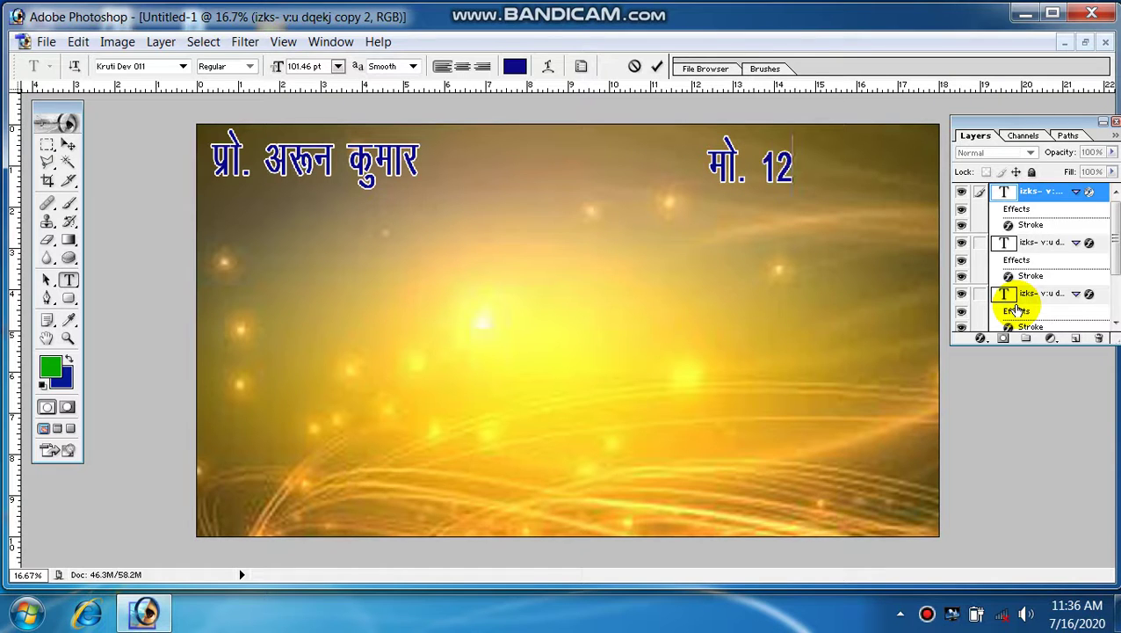
pyautogui.write('3456789')
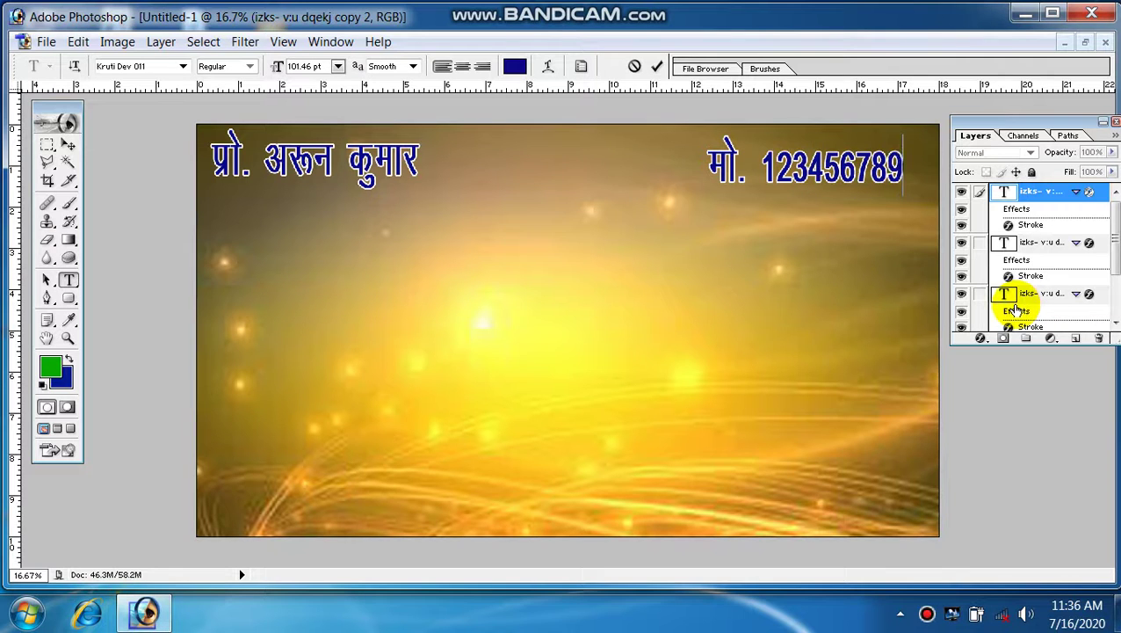
pyautogui.click(656, 66)
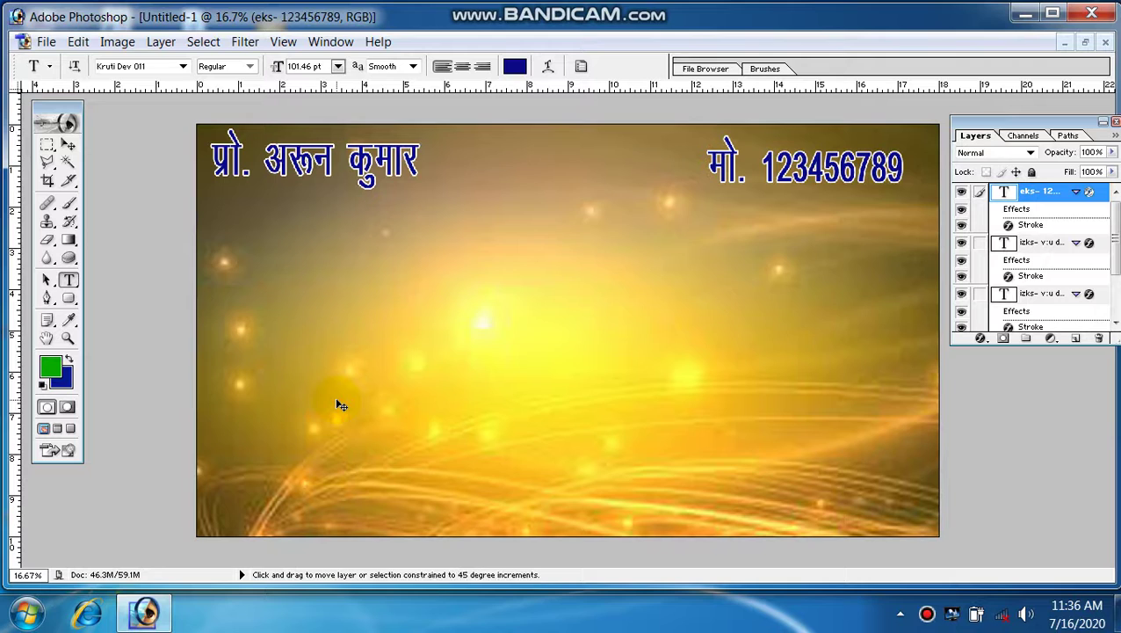
# Add a new layer and start Bernard MT Condensed text below the name.
pyautogui.hotkey('ctrl', 'shift', 'n')
pyautogui.press('Return')
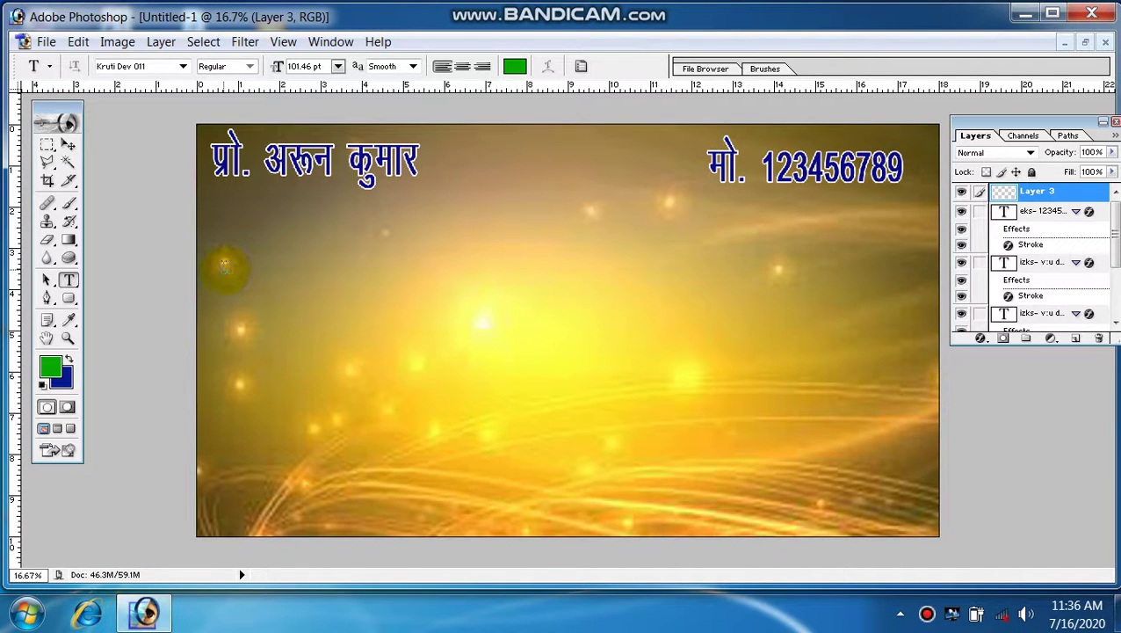
pyautogui.click(224, 263)
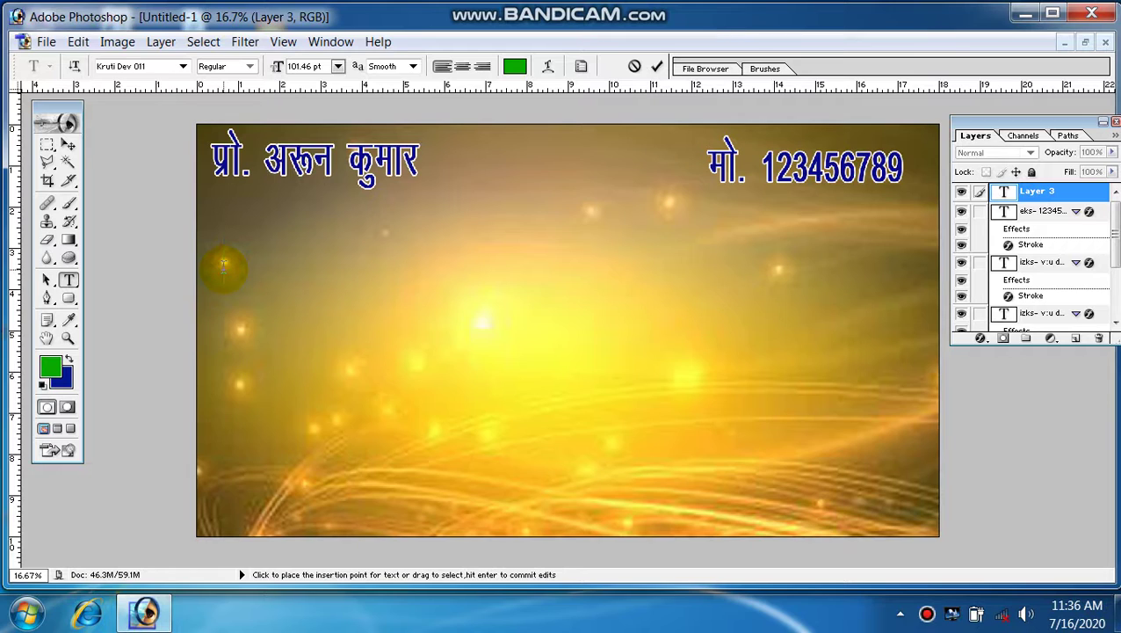
pyautogui.click(182, 65)
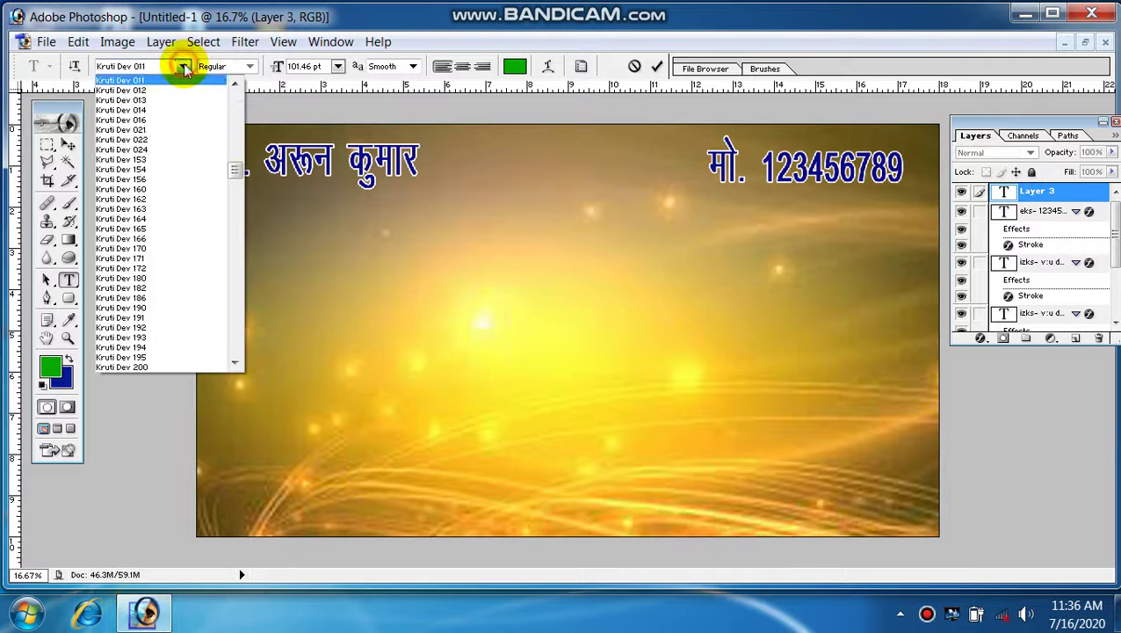
pyautogui.moveTo(227, 175); pyautogui.dragTo(213, 76)
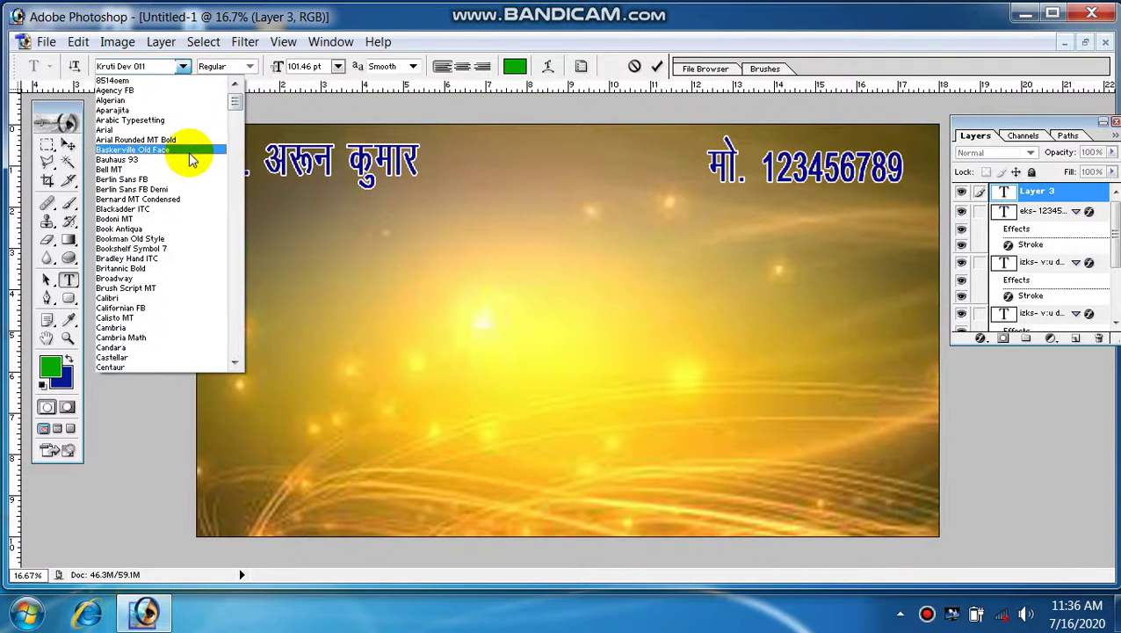
pyautogui.click(185, 198)
pyautogui.write('ku')
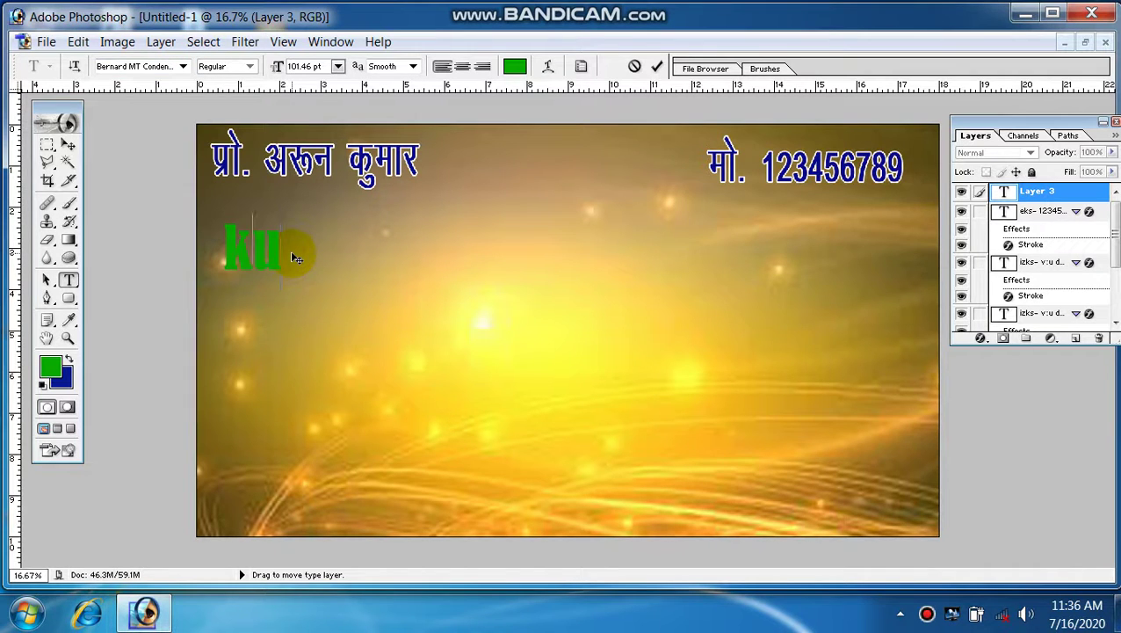
# Type the title 'KUSHWAHA COTTAGE CYBER ZONE' and commit it.
pyautogui.press('BackSpace')
pyautogui.press('BackSpace')
pyautogui.write('KUSH')
pyautogui.write('WAHA')
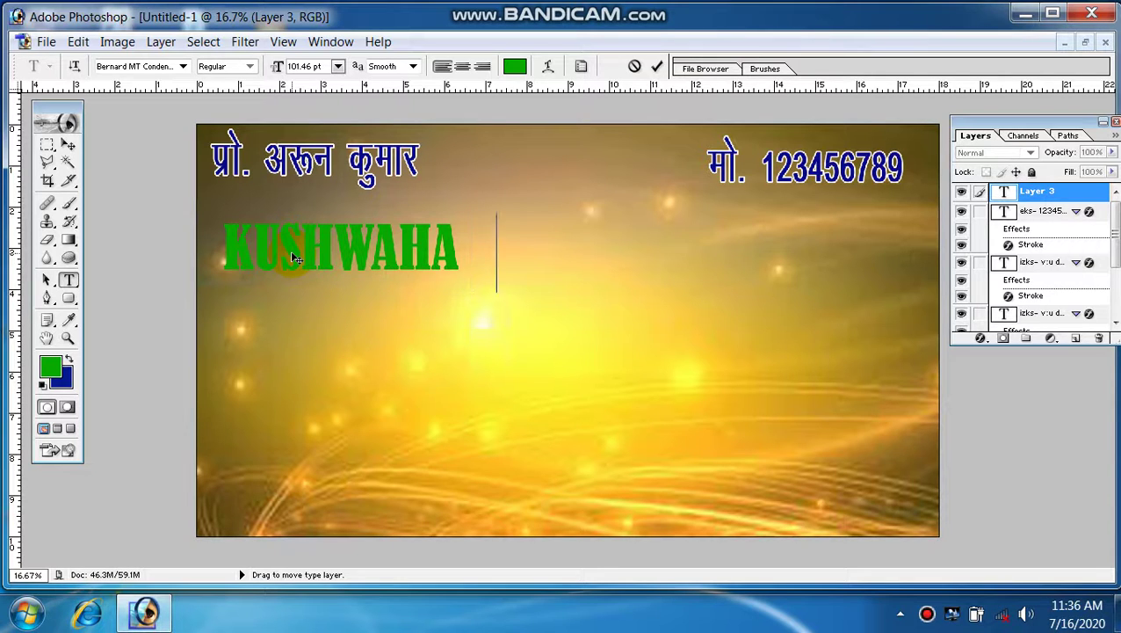
pyautogui.write('COTTAH')
pyautogui.press('BackSpace')
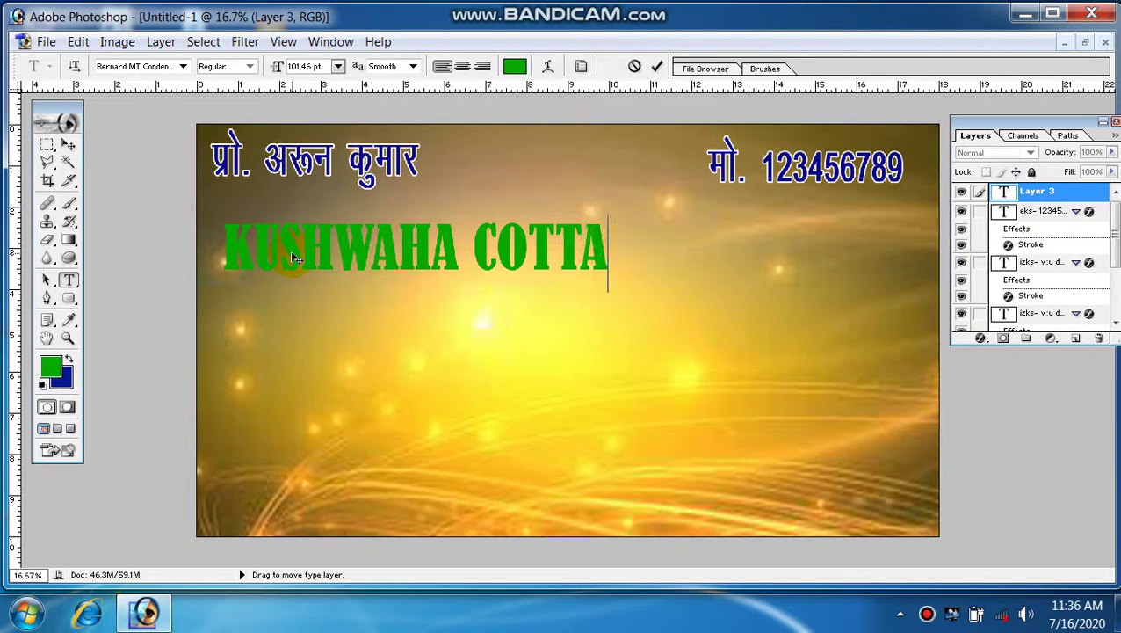
pyautogui.write('GE C')
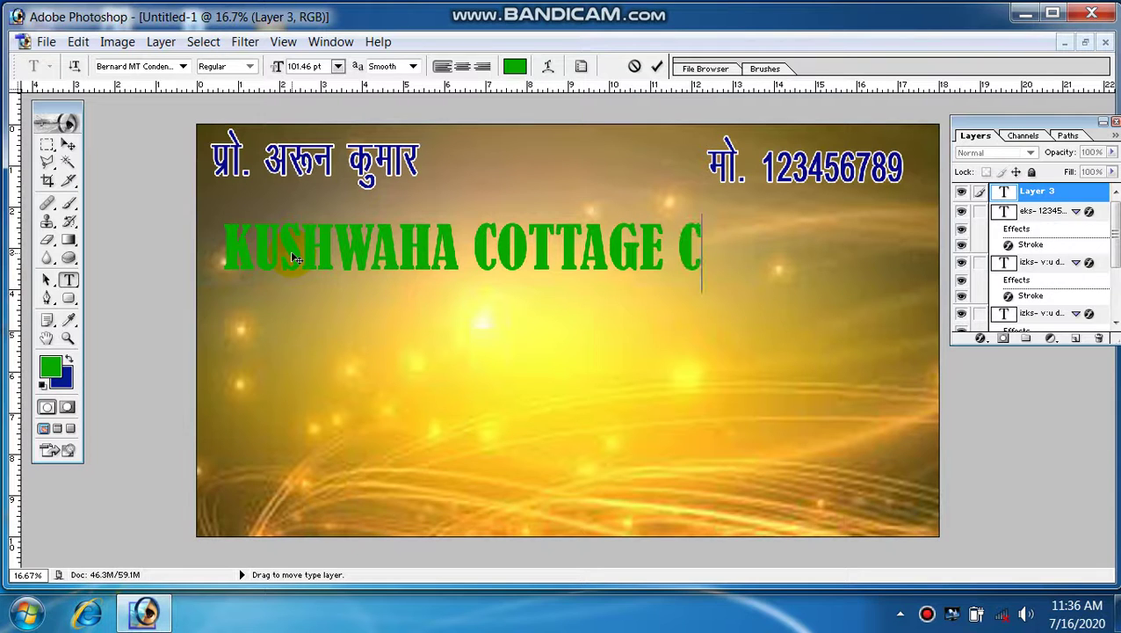
pyautogui.write('YBER ZO')
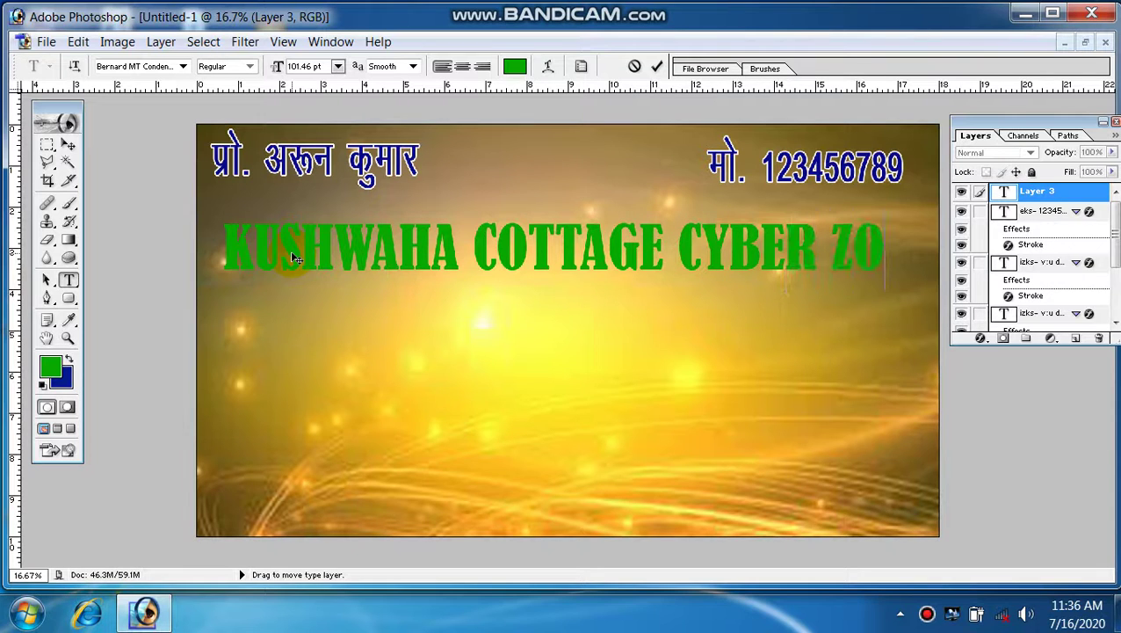
pyautogui.write('NE')
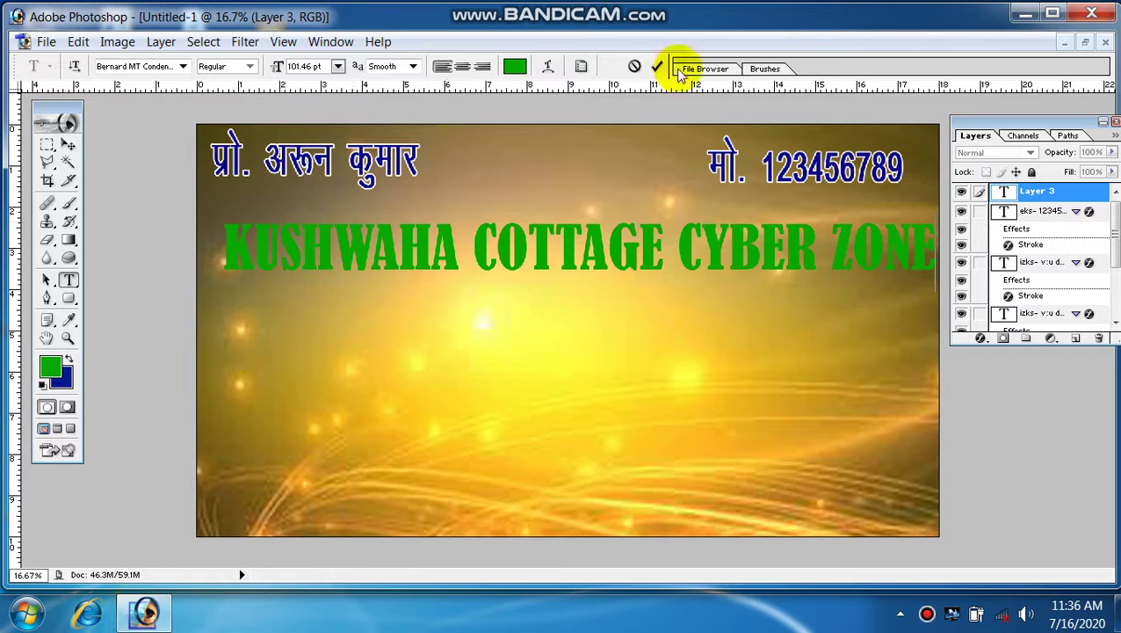
pyautogui.click(657, 66)
pyautogui.click(759, 249)
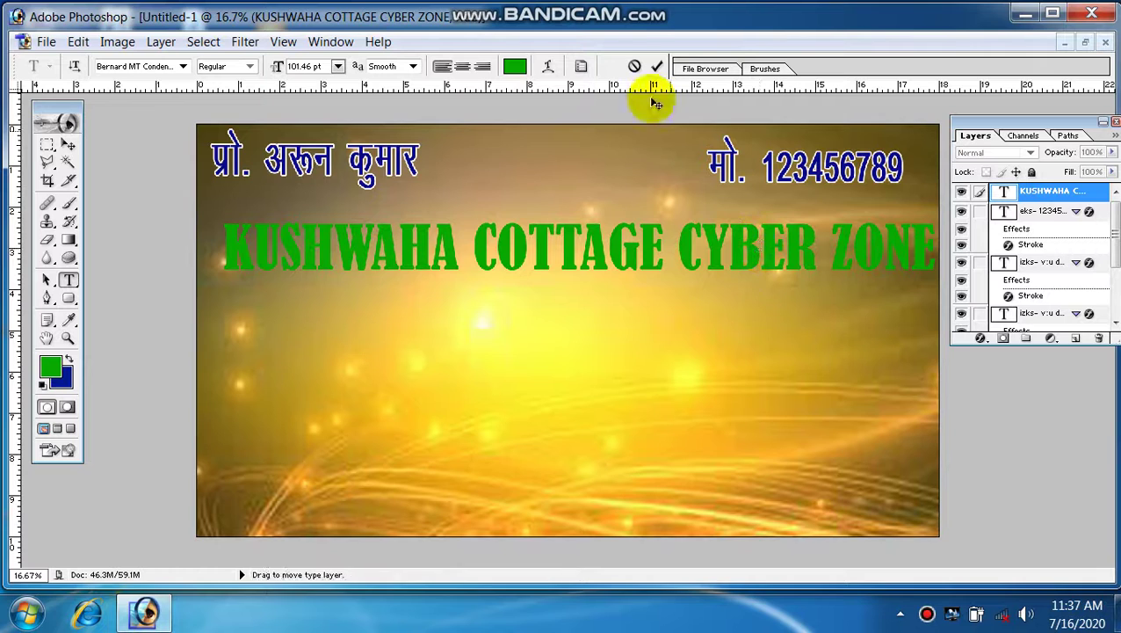
# Pick a near-white text colour from the options-bar swatch and commit.
pyautogui.click(515, 66)
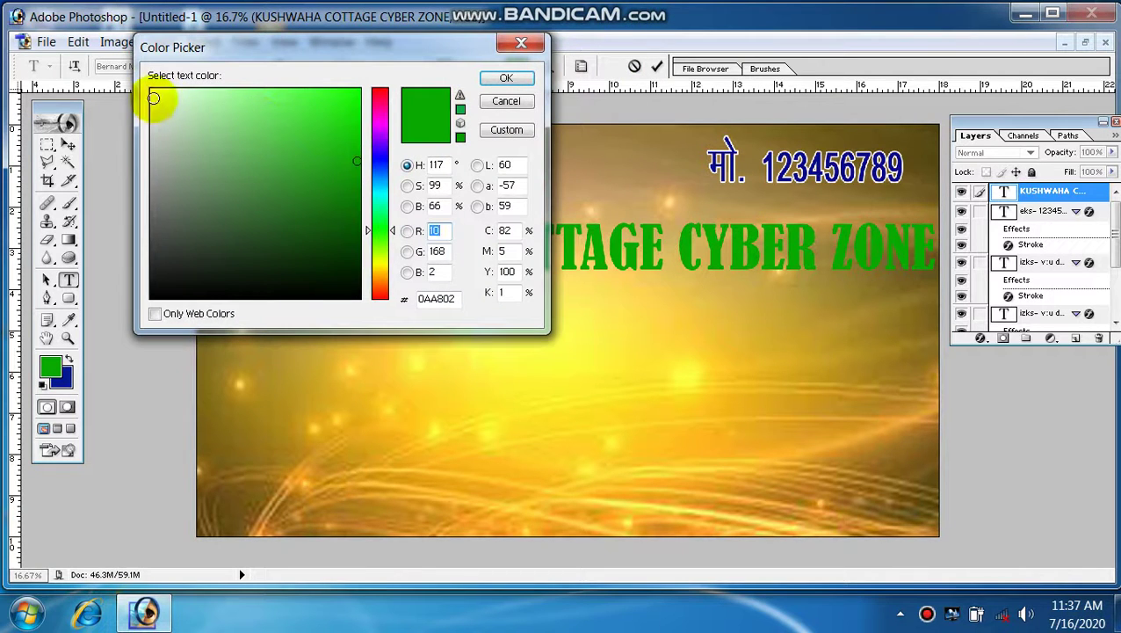
pyautogui.click(151, 90)
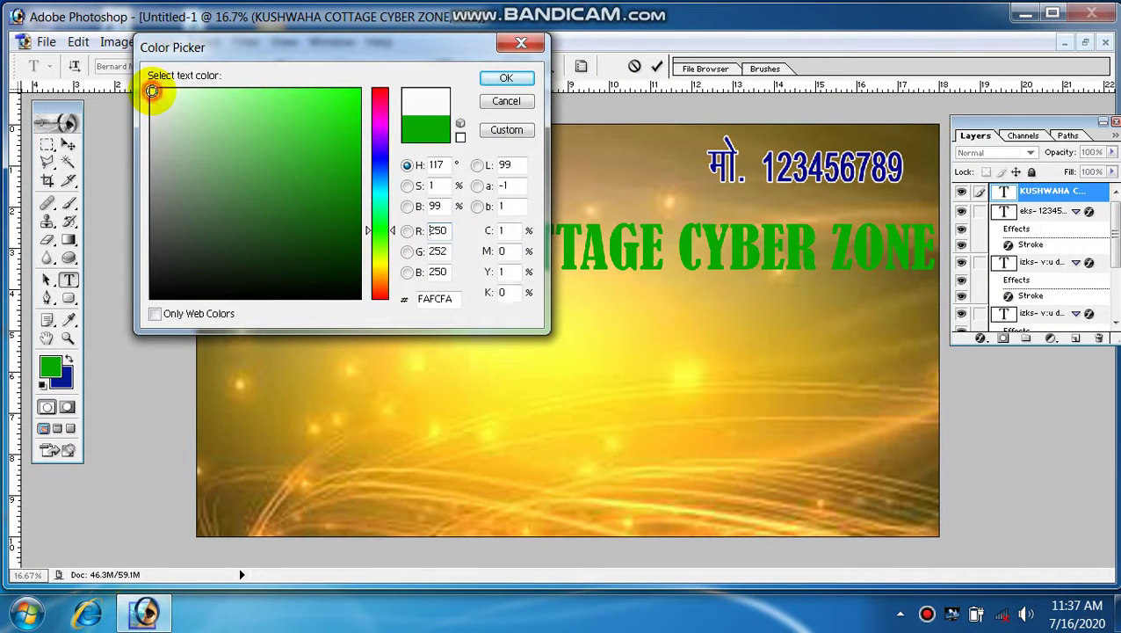
pyautogui.click(506, 77)
pyautogui.click(657, 66)
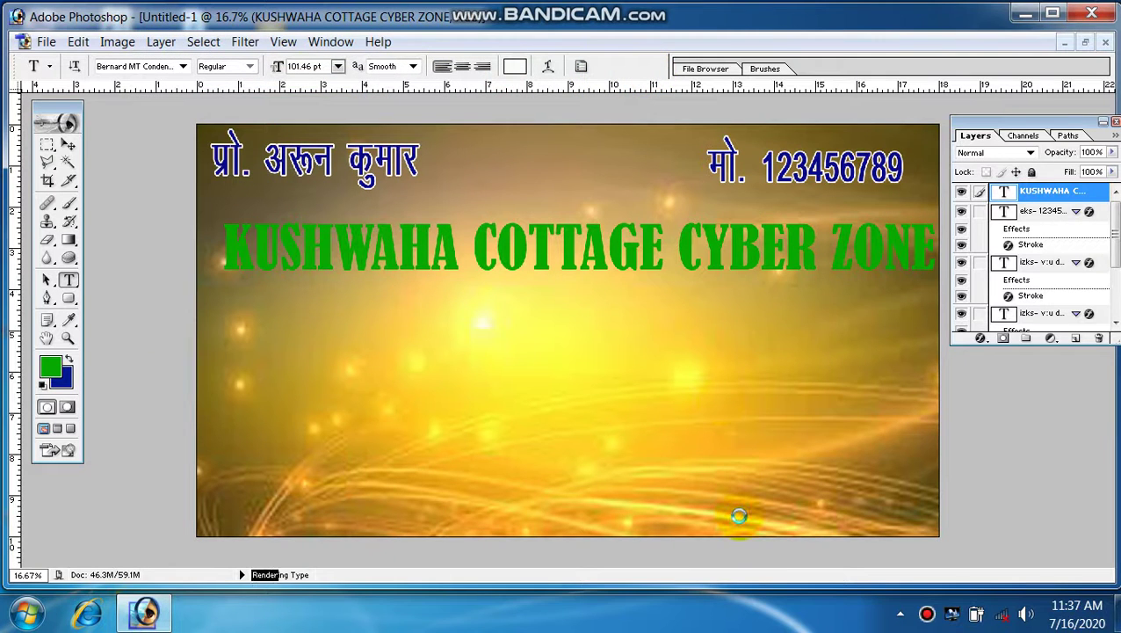
# Select all the title text and recolour it white (F8FEF8).
pyautogui.click(720, 257)
pyautogui.hotkey('ctrl', 'a')
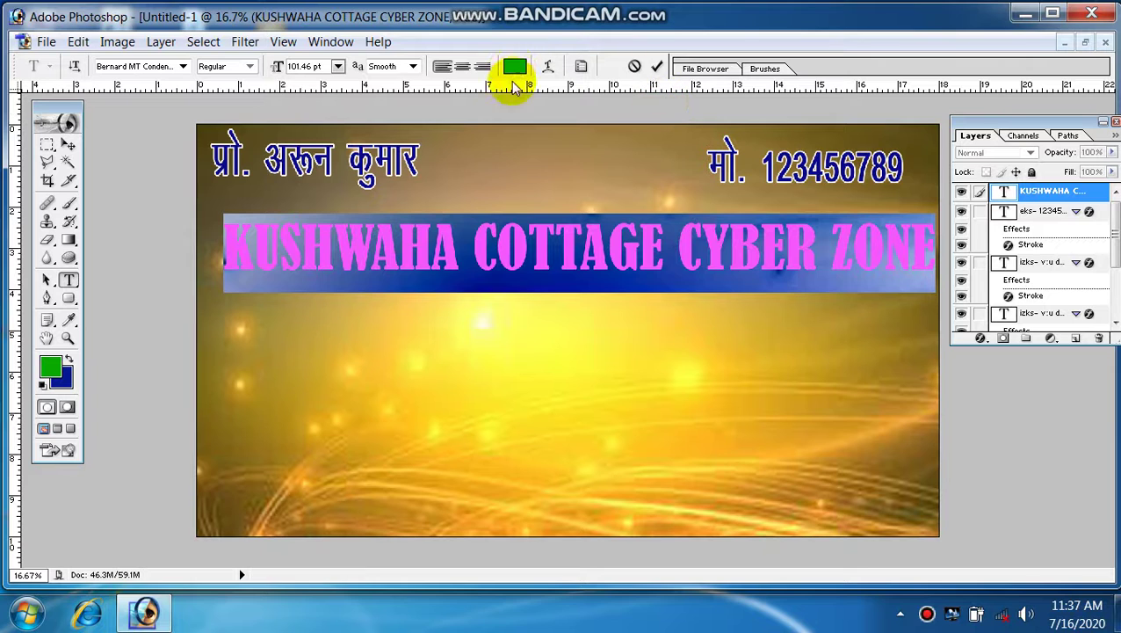
pyautogui.click(514, 66)
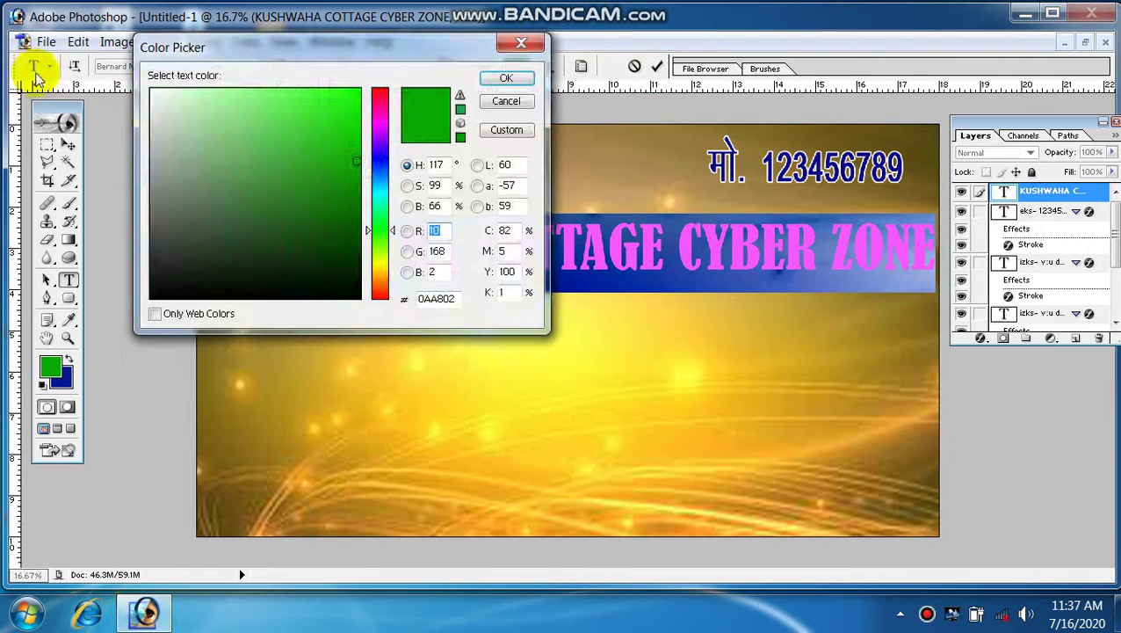
pyautogui.click(153, 91)
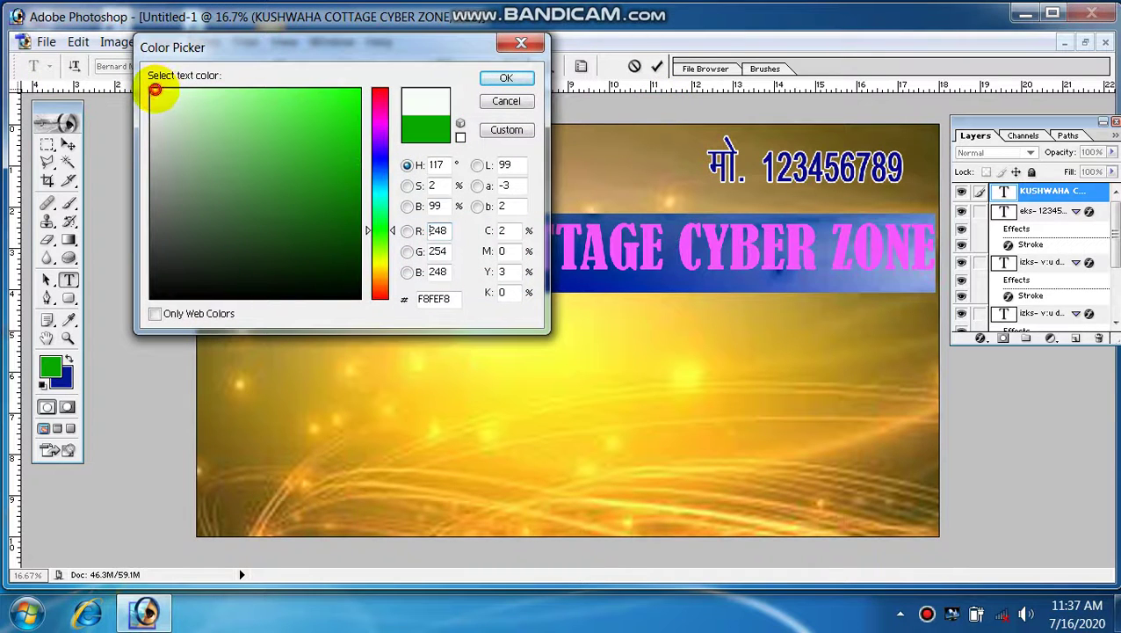
pyautogui.click(505, 78)
pyautogui.click(656, 66)
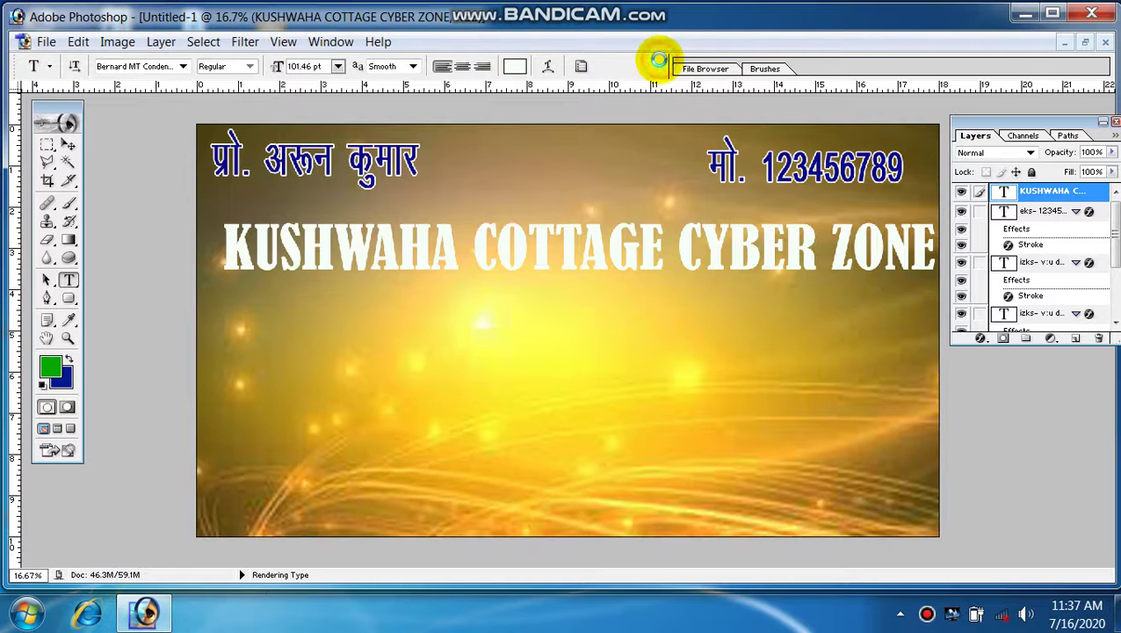
# Stretch the white title to about 98% width and 165.7% height, then duplicate its layer.
pyautogui.hotkey('ctrl', 't')
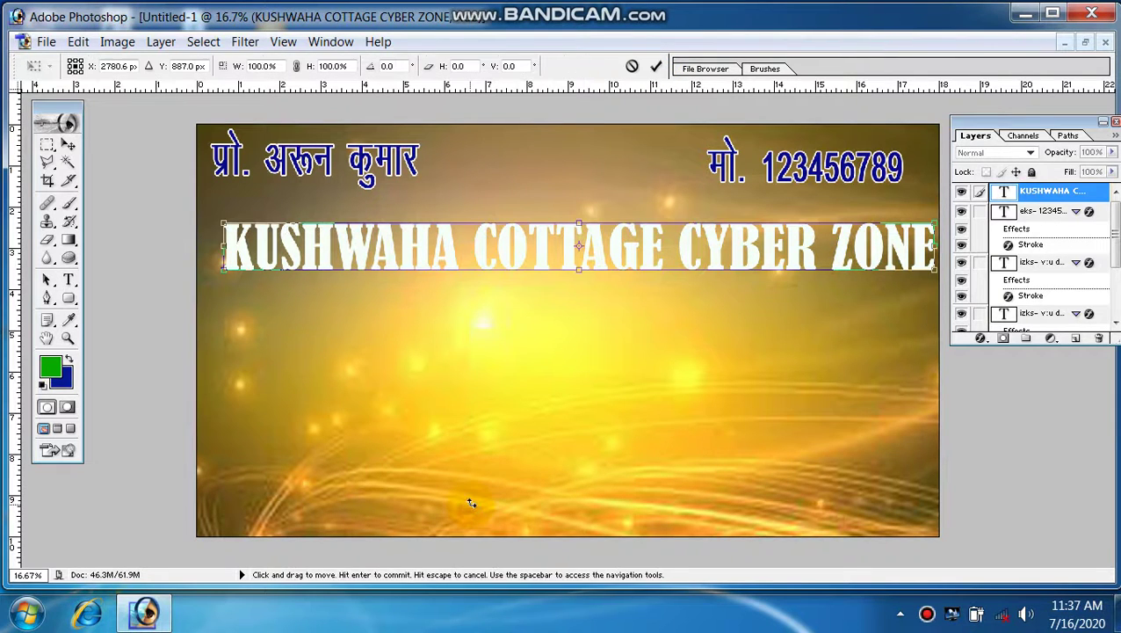
pyautogui.moveTo(934, 246); pyautogui.dragTo(920, 246)
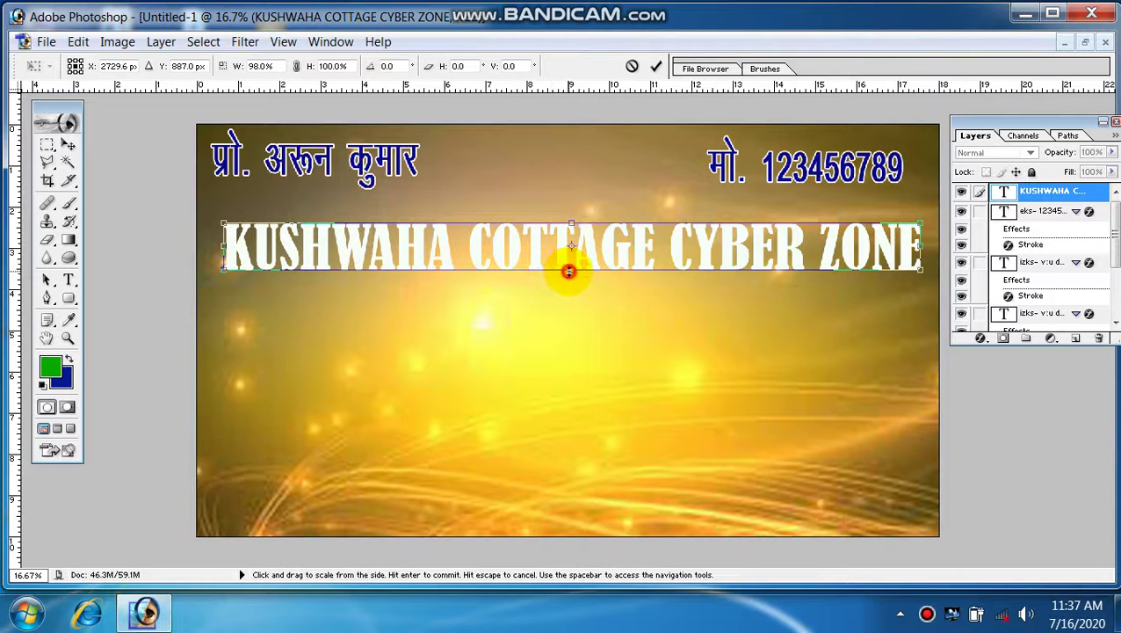
pyautogui.moveTo(571, 269); pyautogui.dragTo(571, 303)
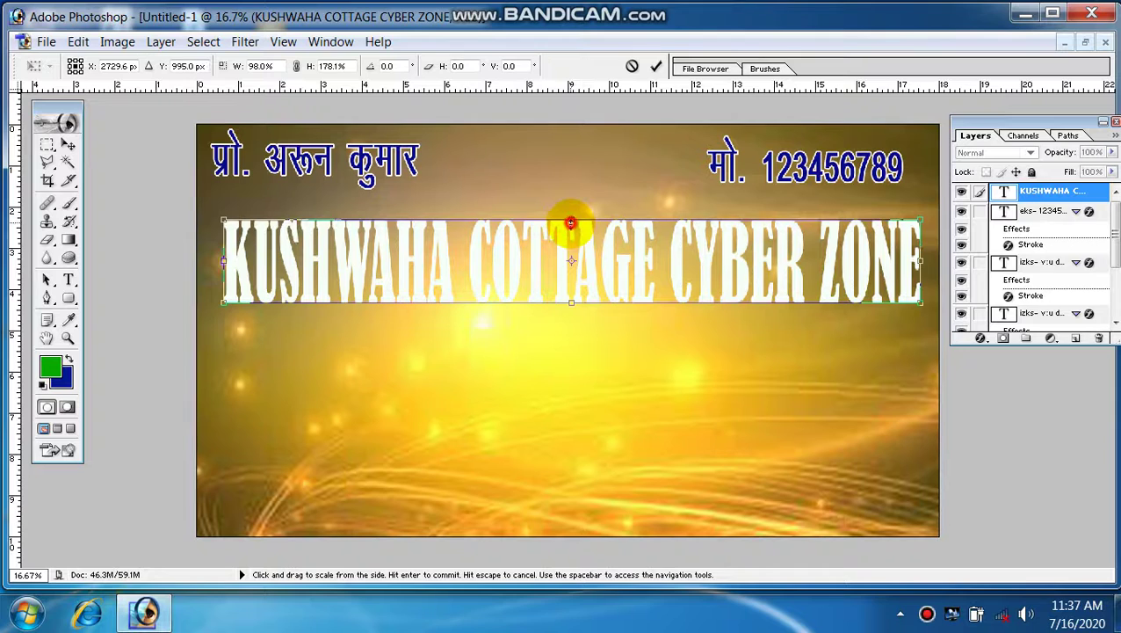
pyautogui.moveTo(570, 223)
pyautogui.mouseDown()
pyautogui.moveTo(570, 237)
pyautogui.moveTo(571, 226)
pyautogui.mouseUp()
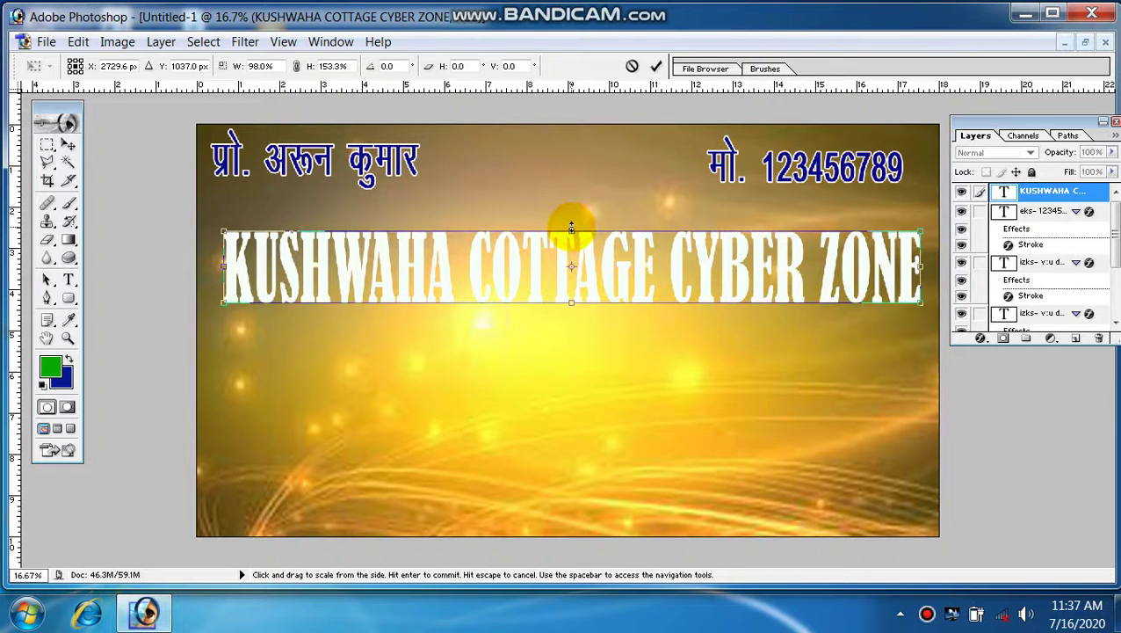
pyautogui.moveTo(571, 222); pyautogui.dragTo(571, 221)
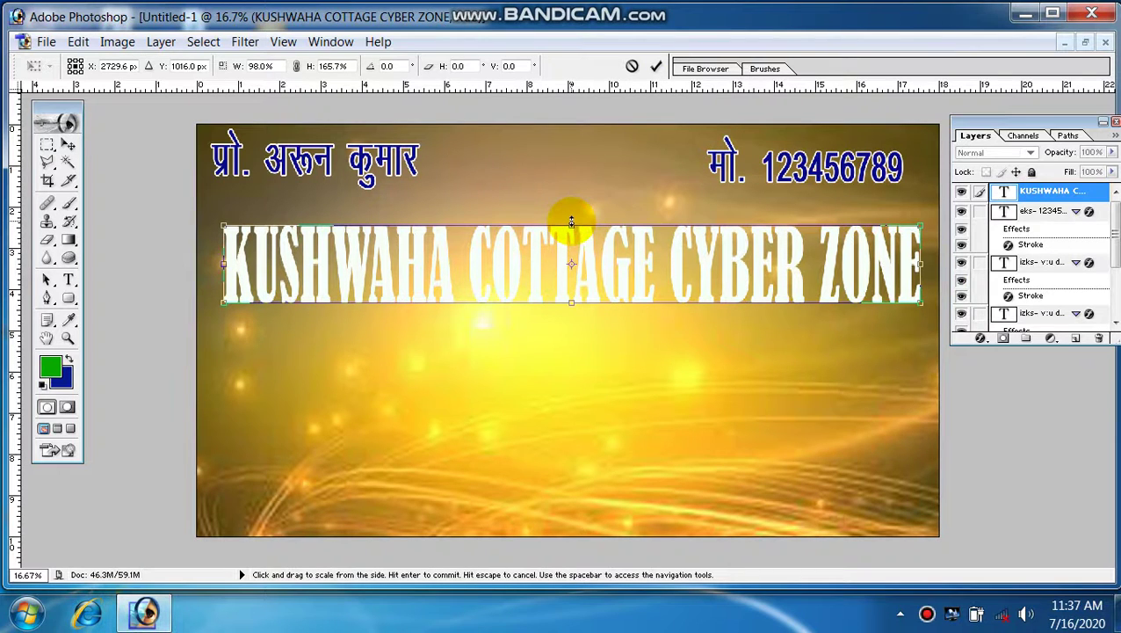
pyautogui.click(655, 66)
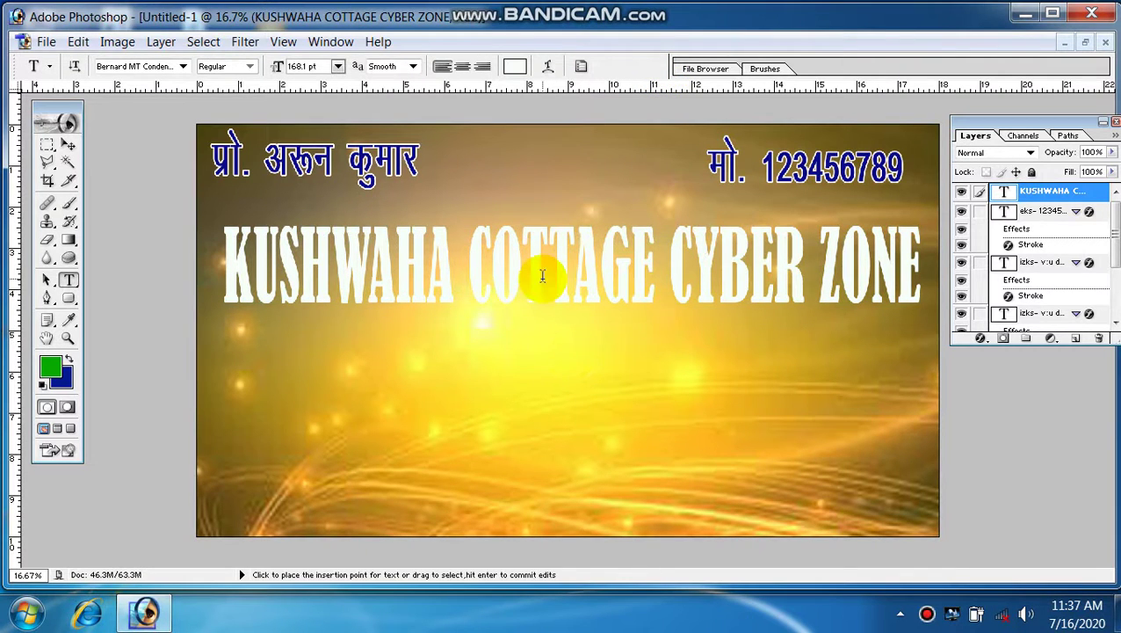
pyautogui.hotkey('ctrl', 'j')
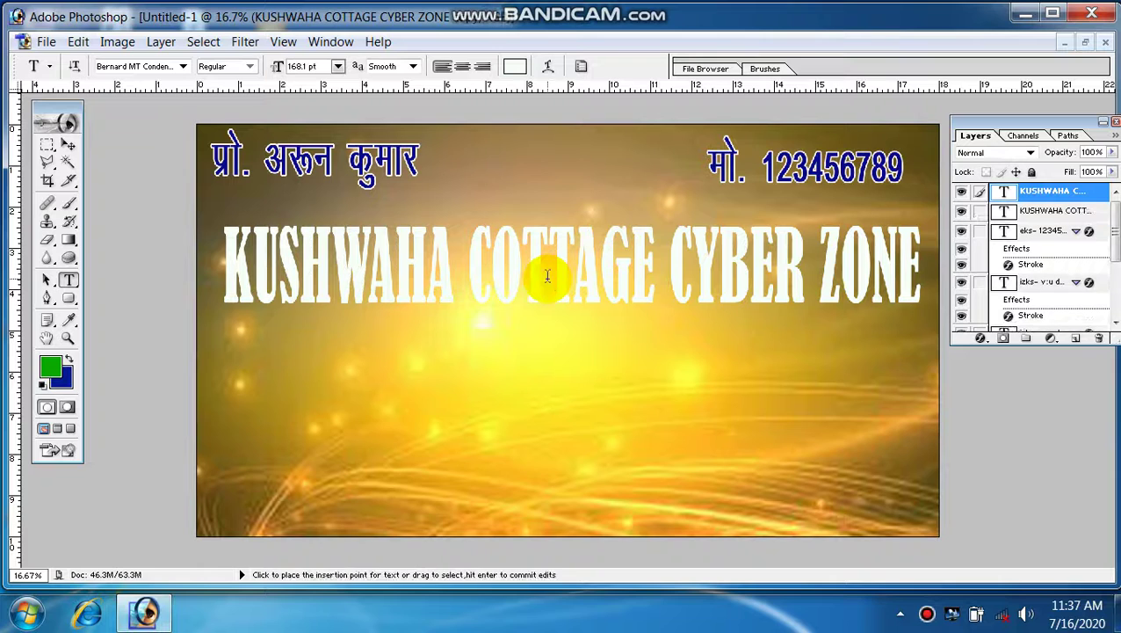
# Move the duplicate title down to a second line and select its text.
pyautogui.press('v')
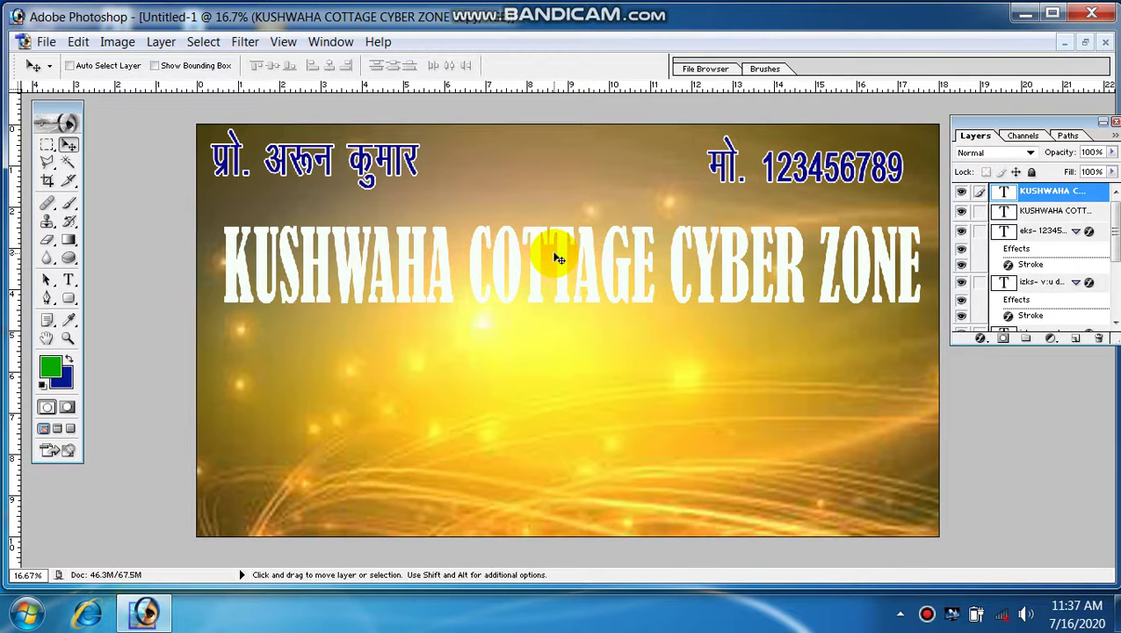
pyautogui.moveTo(553, 250); pyautogui.dragTo(545, 352)
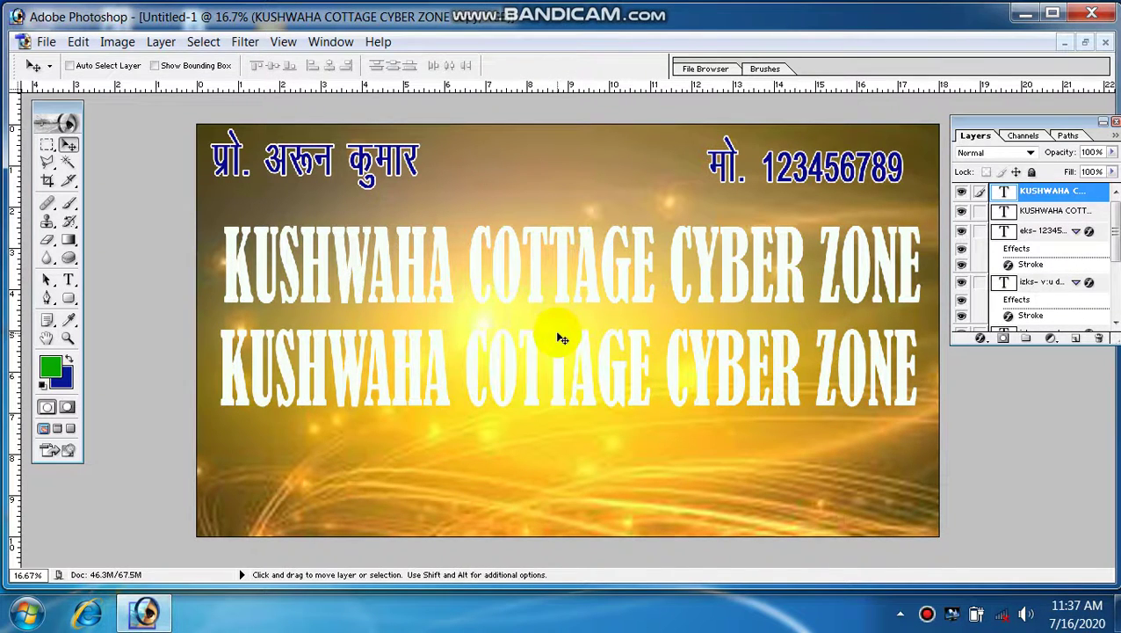
pyautogui.press('t')
pyautogui.click(559, 355)
pyautogui.hotkey('ctrl', 'a')
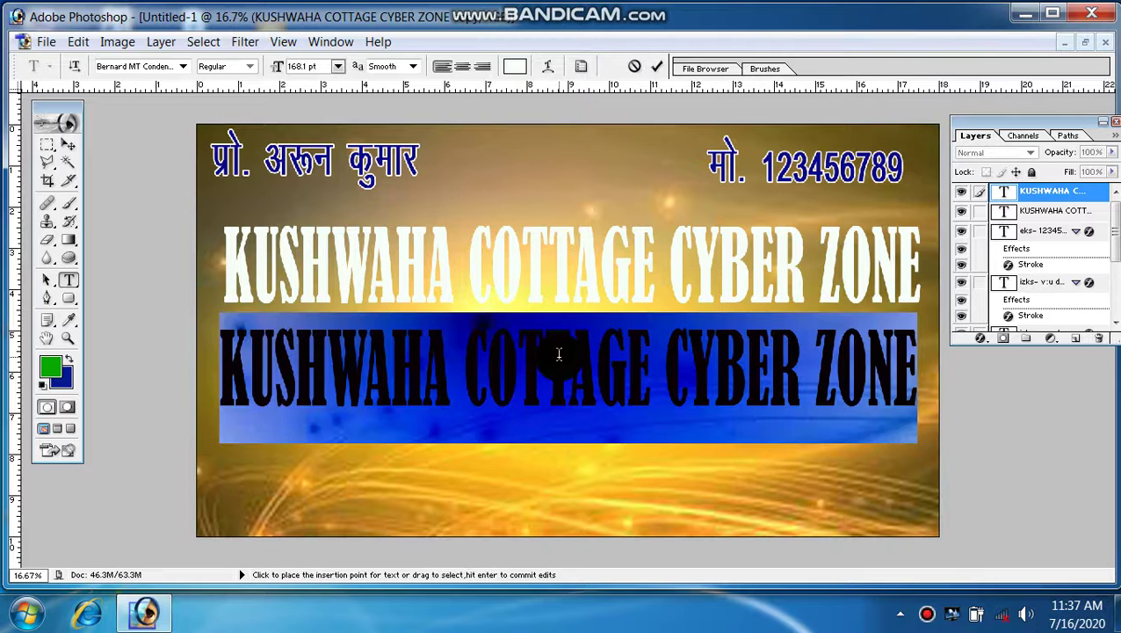
# Recolour the lower title bright red (FB0012).
pyautogui.click(515, 66)
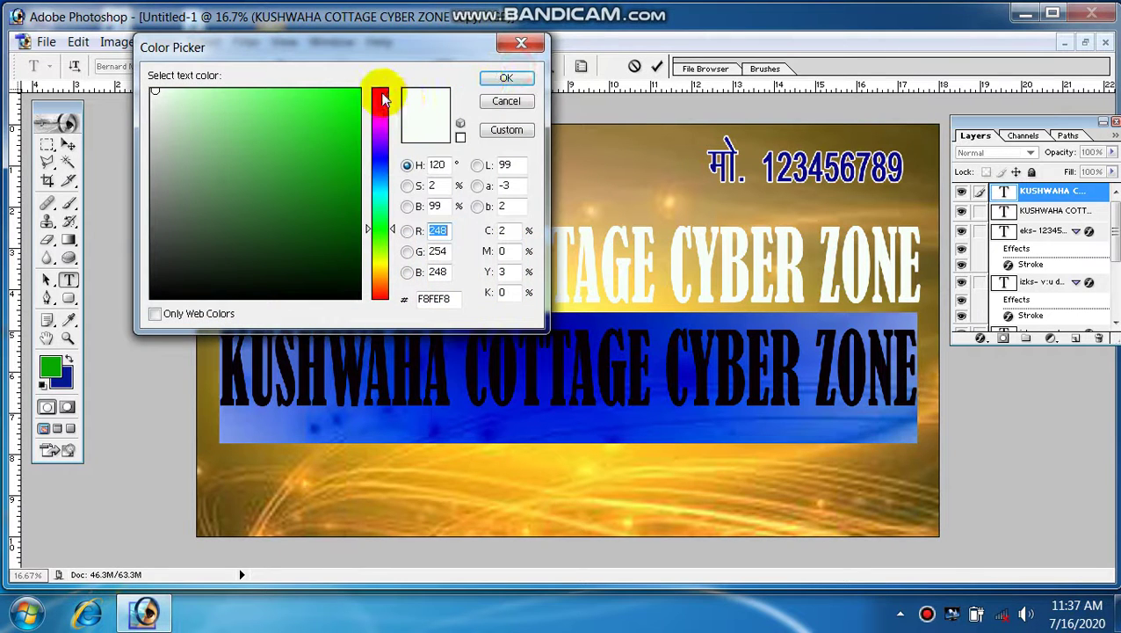
pyautogui.moveTo(384, 99); pyautogui.dragTo(380, 93)
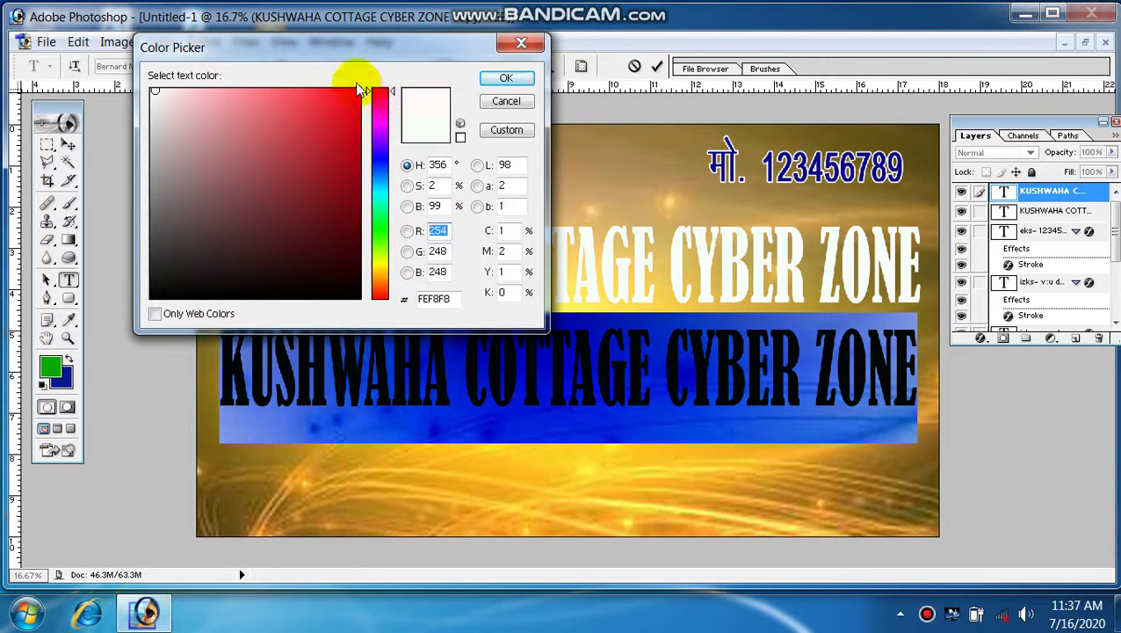
pyautogui.click(361, 91)
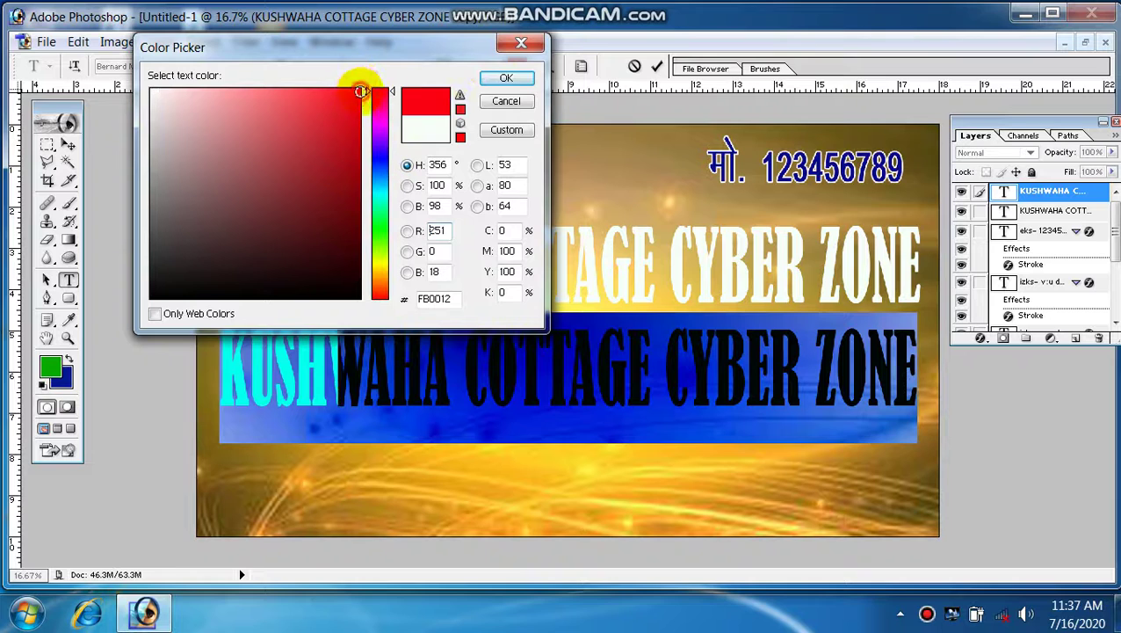
pyautogui.click(499, 81)
pyautogui.click(658, 67)
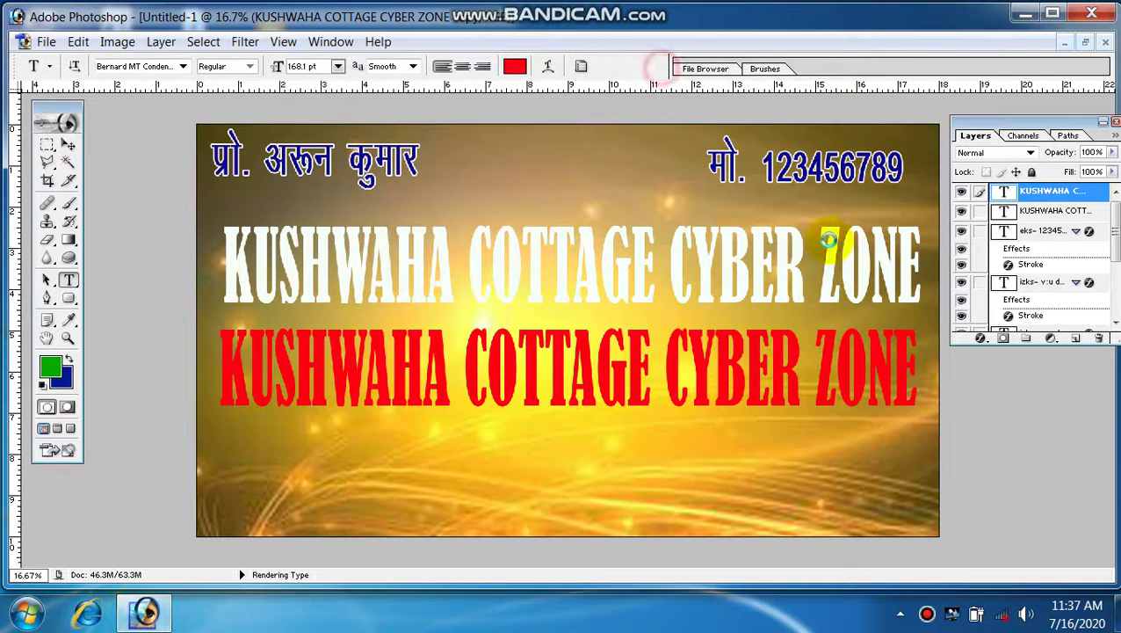
# Add Bevel and Emboss to the red title: size 18, soften 2, angle -142, highlight 100%.
pyautogui.click(979, 338)
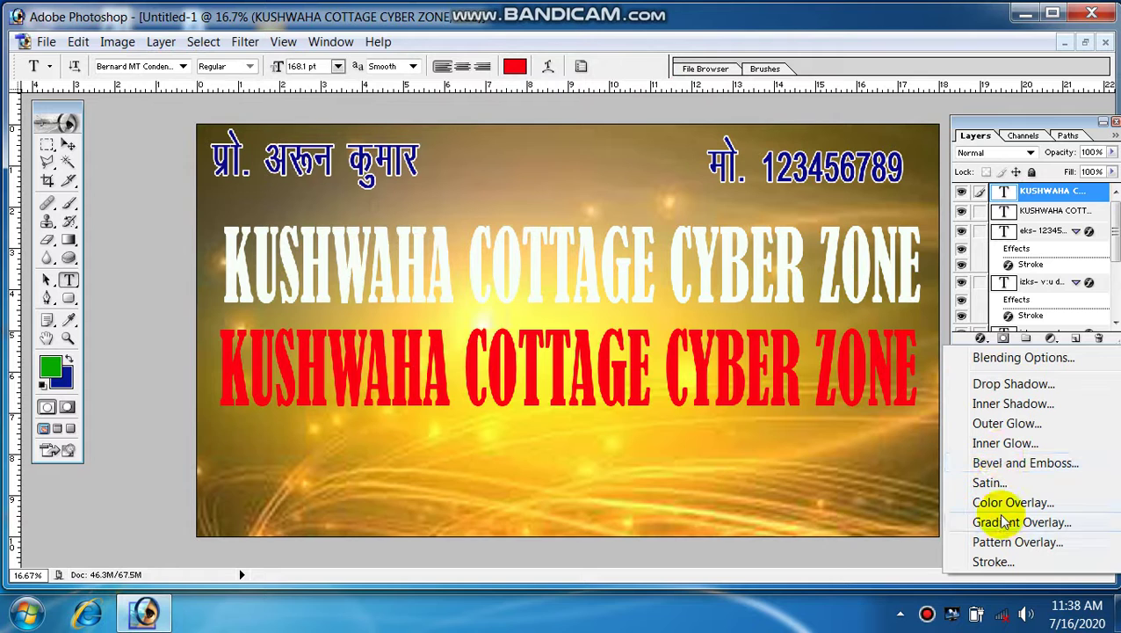
pyautogui.click(998, 464)
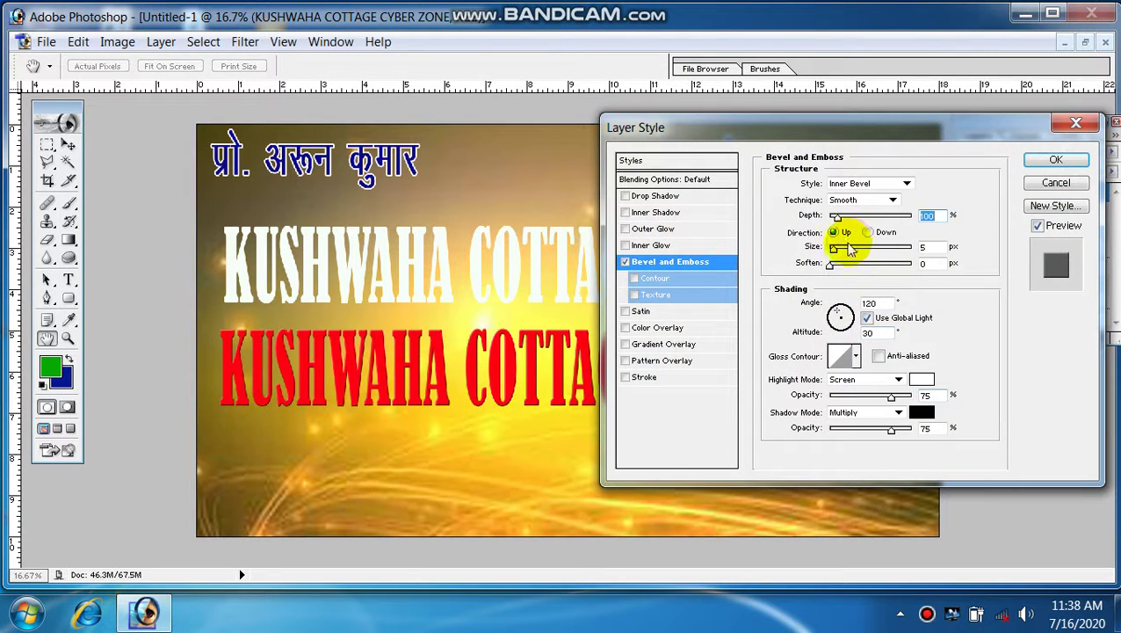
pyautogui.click(840, 247)
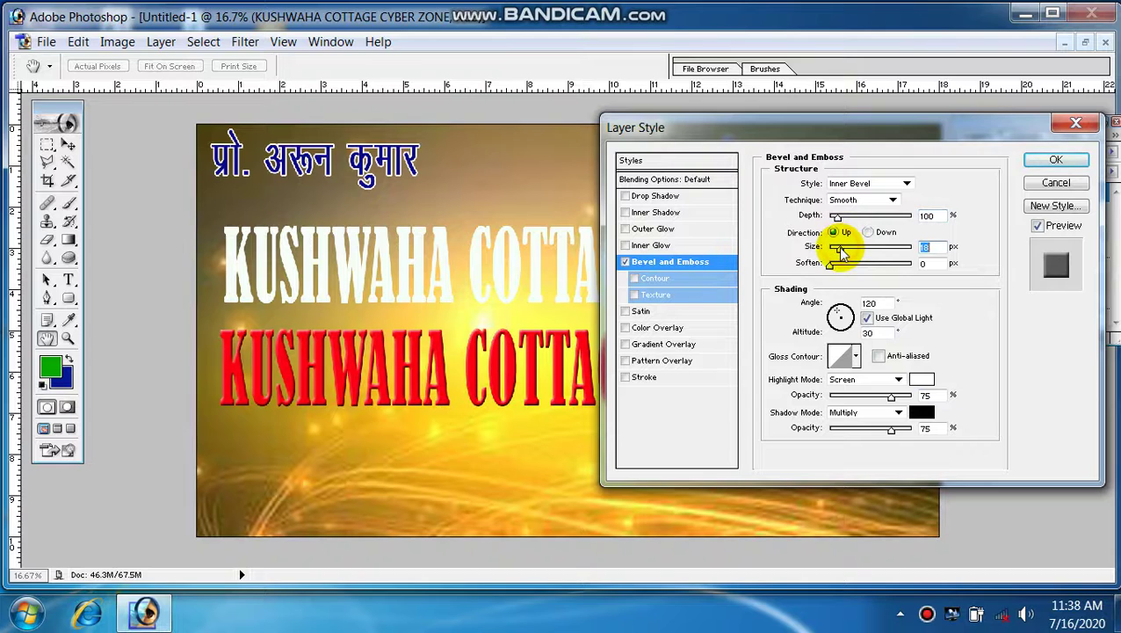
pyautogui.click(838, 265)
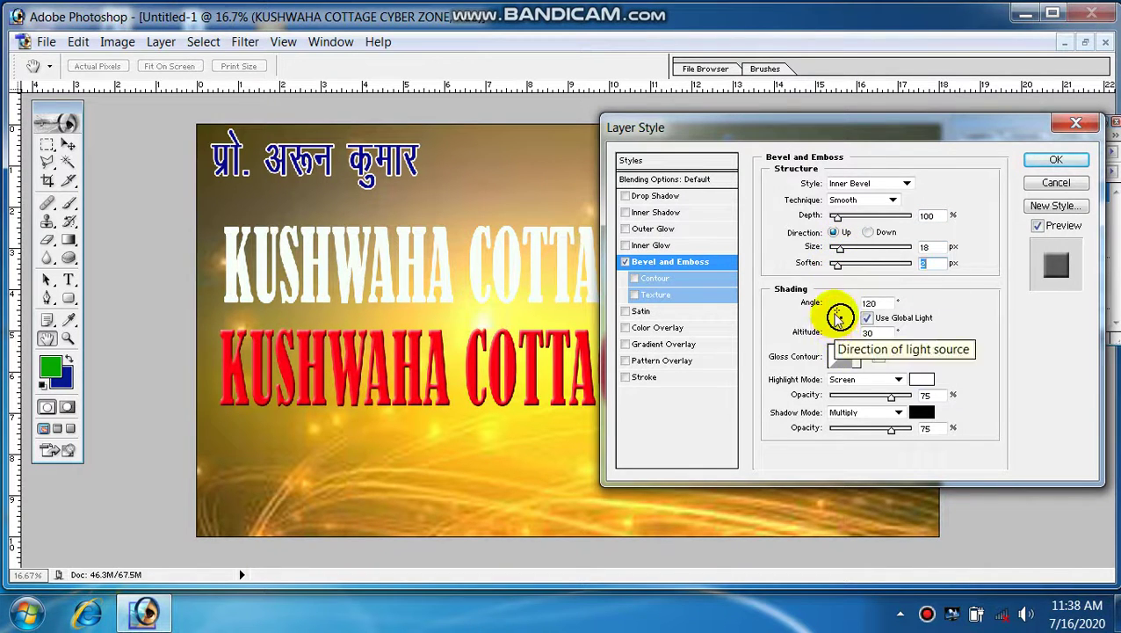
pyautogui.moveTo(839, 318); pyautogui.dragTo(837, 325)
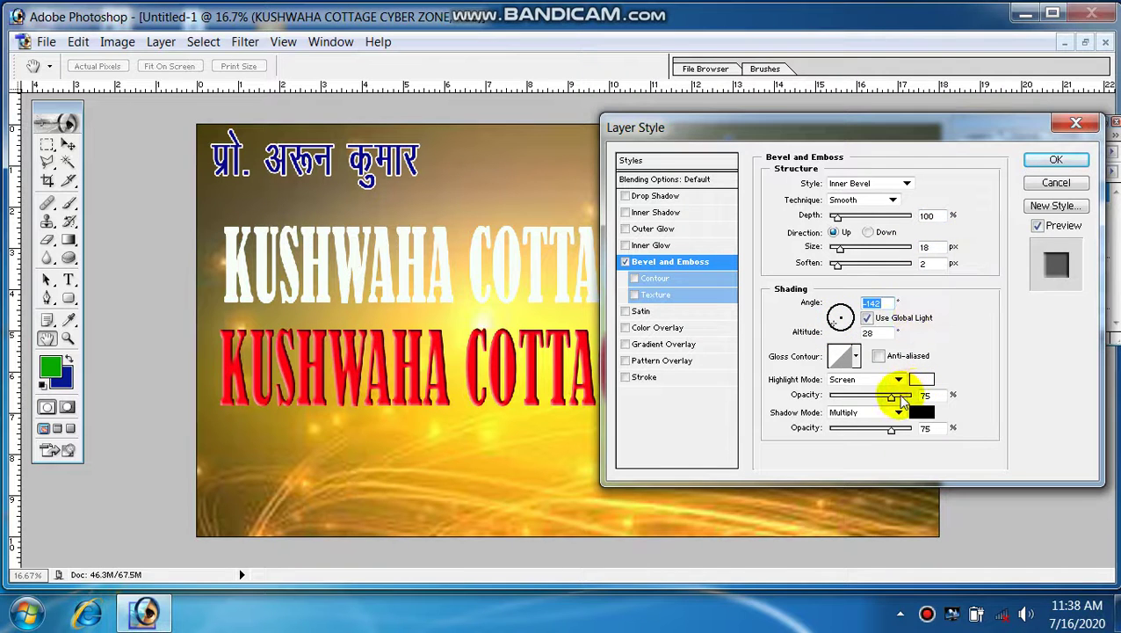
pyautogui.moveTo(892, 397); pyautogui.dragTo(927, 394)
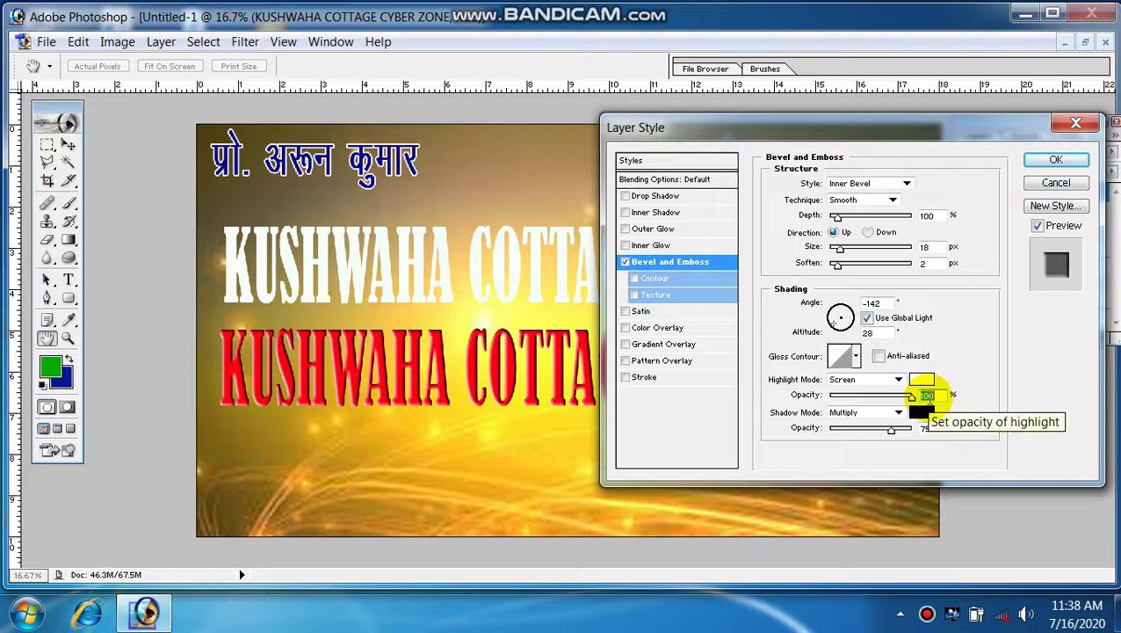
pyautogui.click(1055, 159)
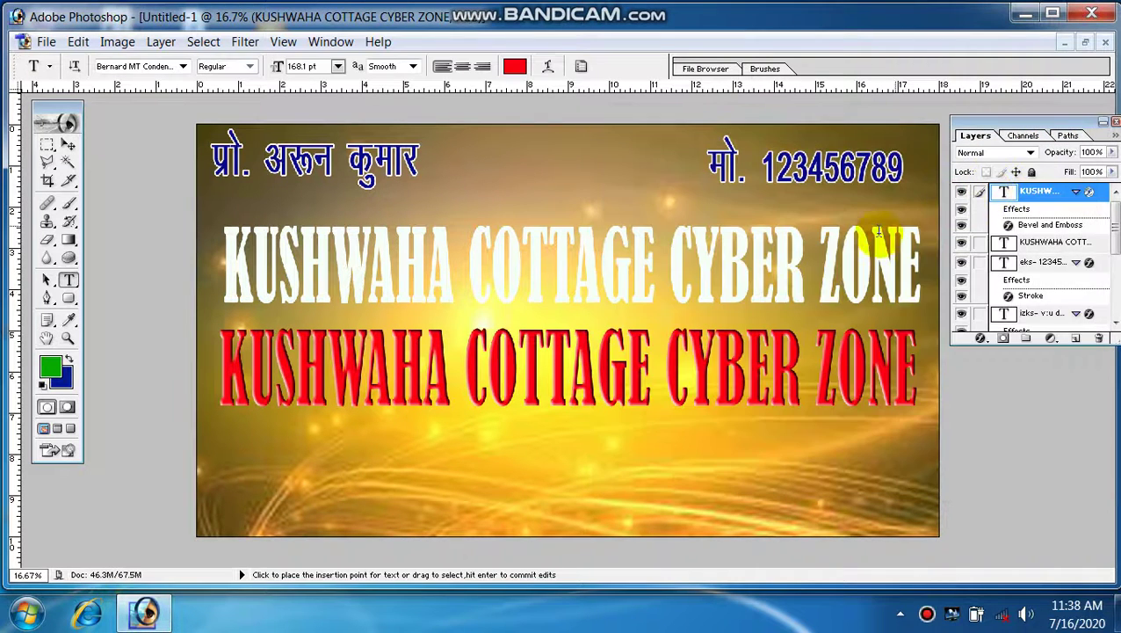
# Move the red title up so it overlaps the white title.
pyautogui.press('ctrl')
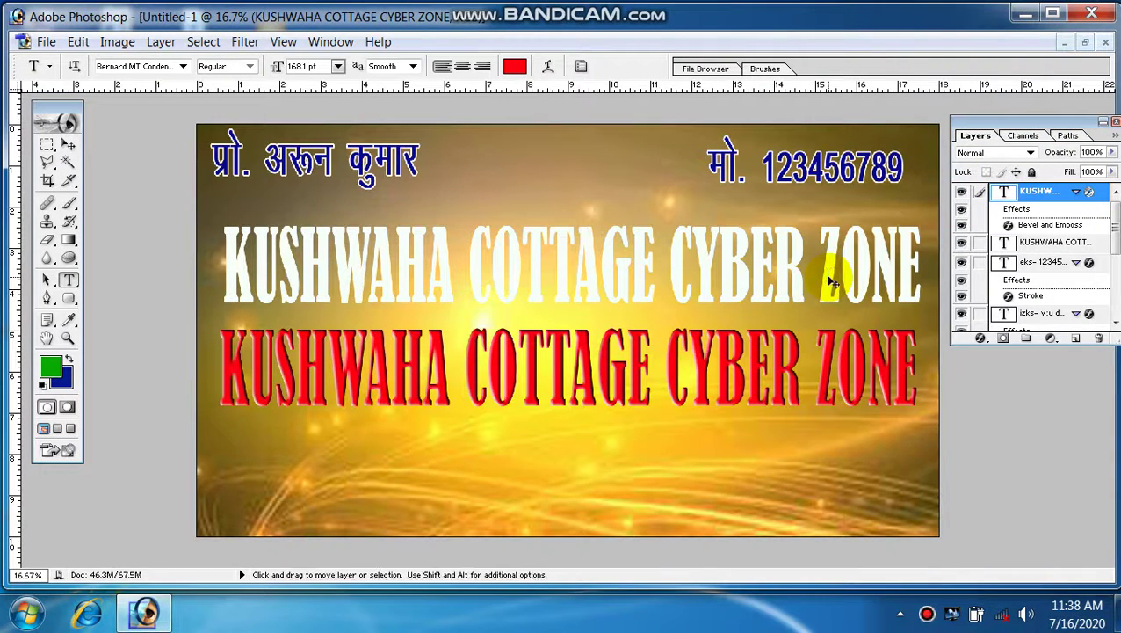
pyautogui.press('v')
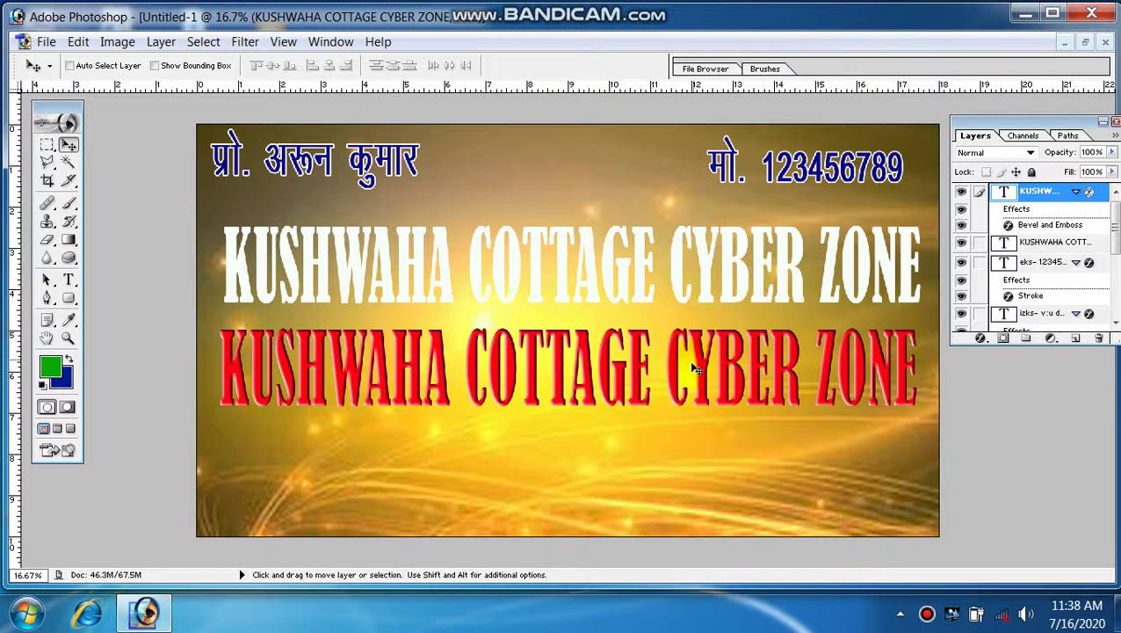
pyautogui.moveTo(694, 360); pyautogui.dragTo(689, 267)
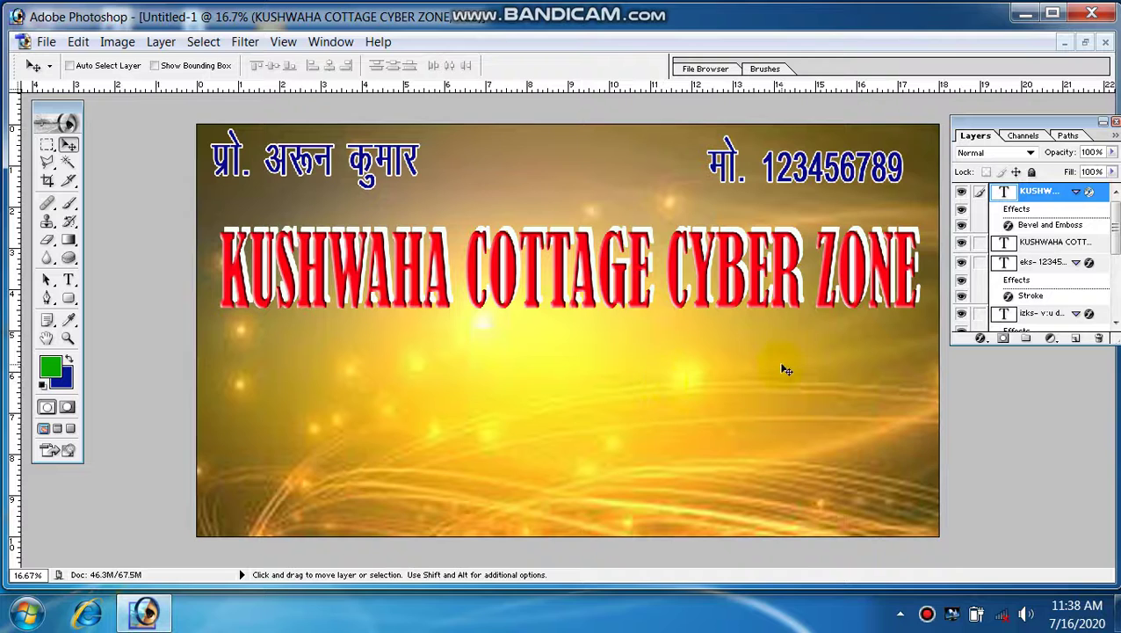
pyautogui.hotkey('shift', 'Up')
pyautogui.hotkey('shift', 'Up')
pyautogui.hotkey('shift', 'Up')
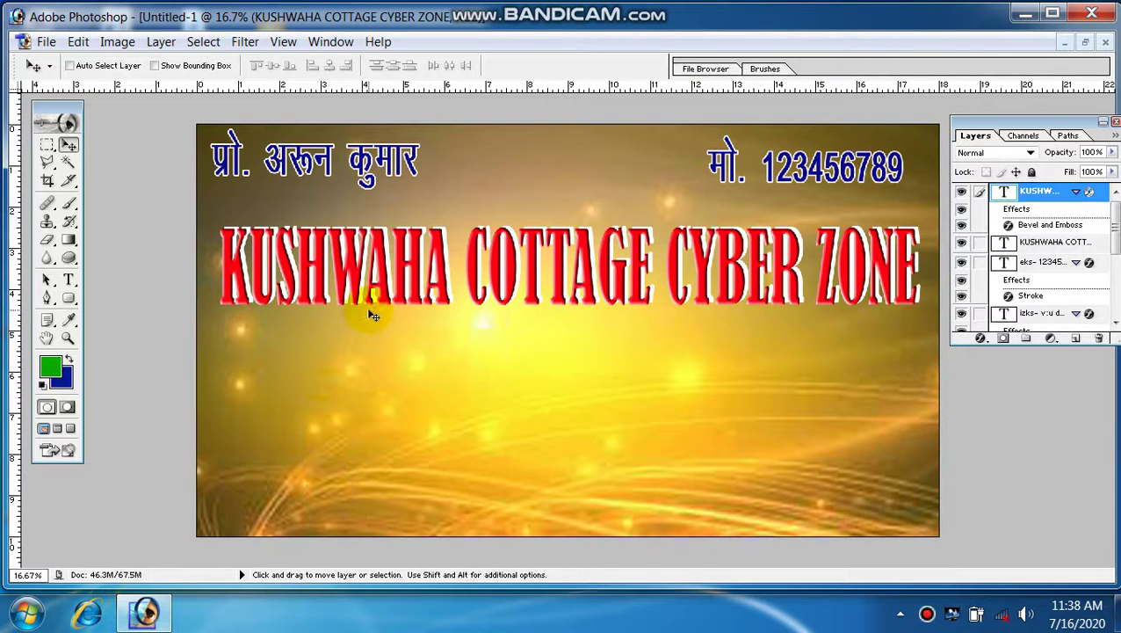
# Add a new Layer 3 and draw green rounded-rectangle shapes on the banner.
pyautogui.hotkey('ctrl', 'shift', 'n')
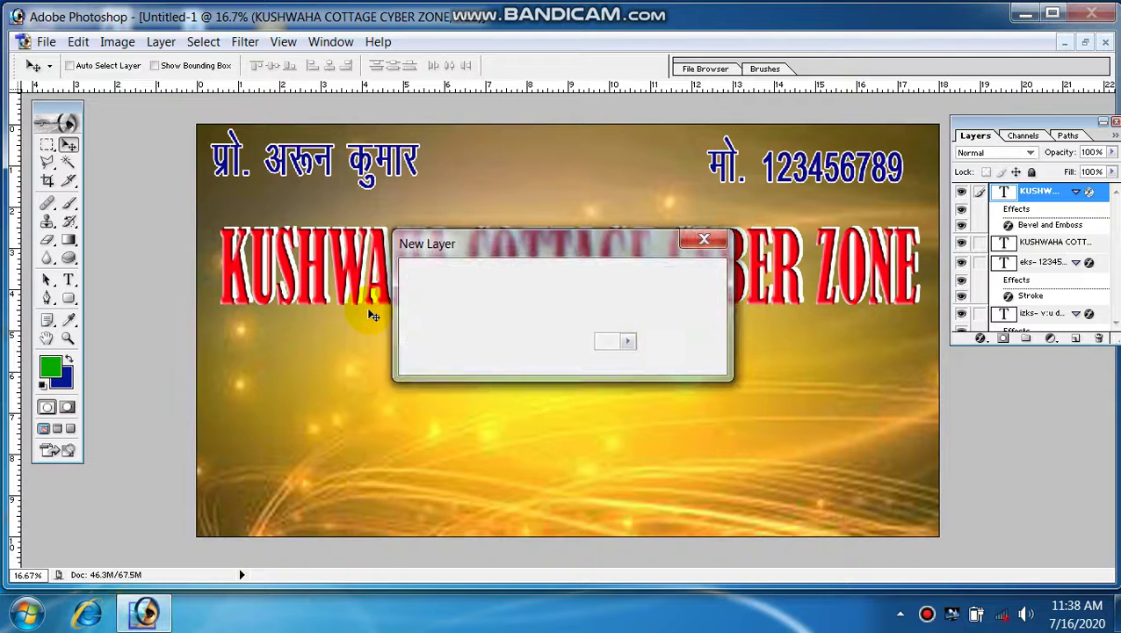
pyautogui.press('Return')
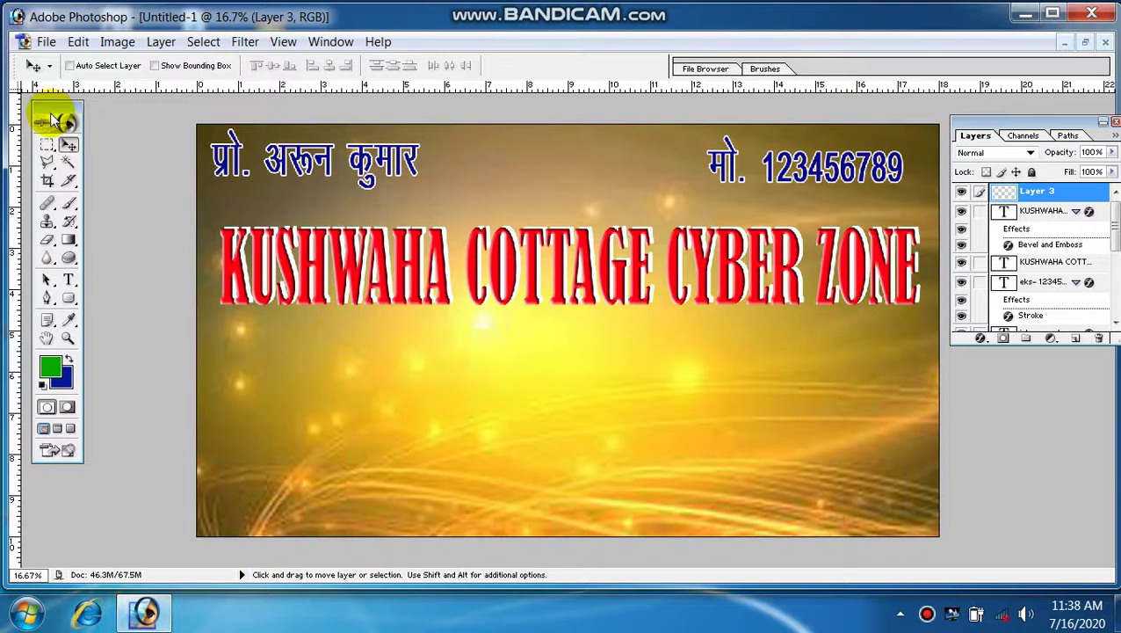
pyautogui.click(69, 298)
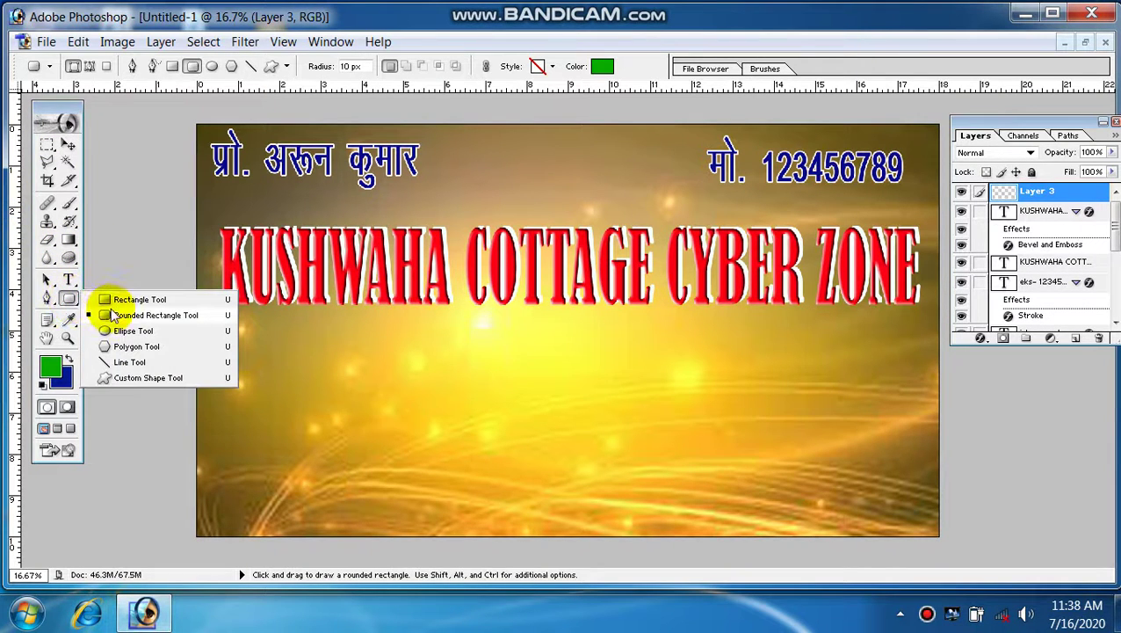
pyautogui.click(154, 314)
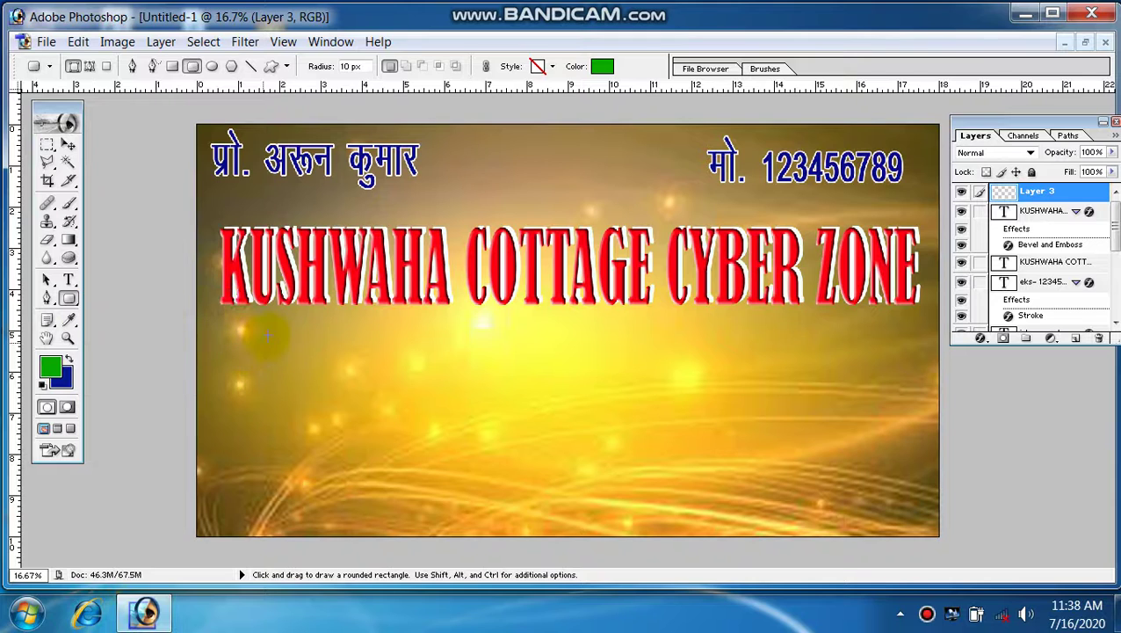
pyautogui.moveTo(279, 327); pyautogui.dragTo(298, 358)
pyautogui.moveTo(321, 359); pyautogui.dragTo(430, 370)
pyautogui.moveTo(464, 370); pyautogui.dragTo(761, 386)
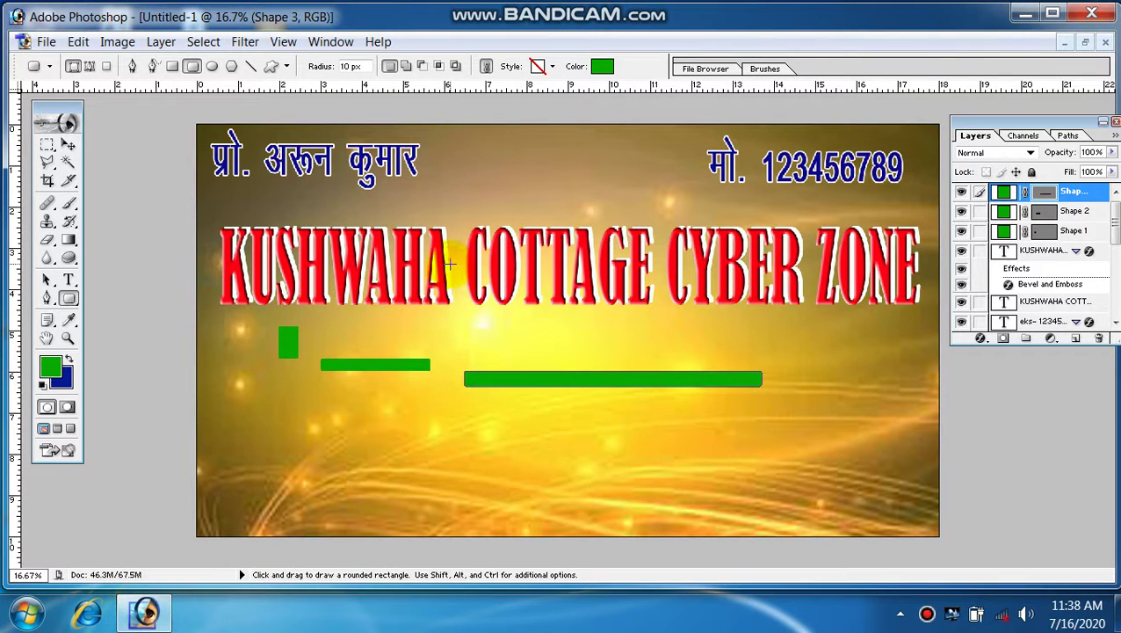
# Undo those shapes and draw one wide green rounded bar below the title.
pyautogui.press('ctrl')
pyautogui.hotkey('ctrl', 'alt', 'z')
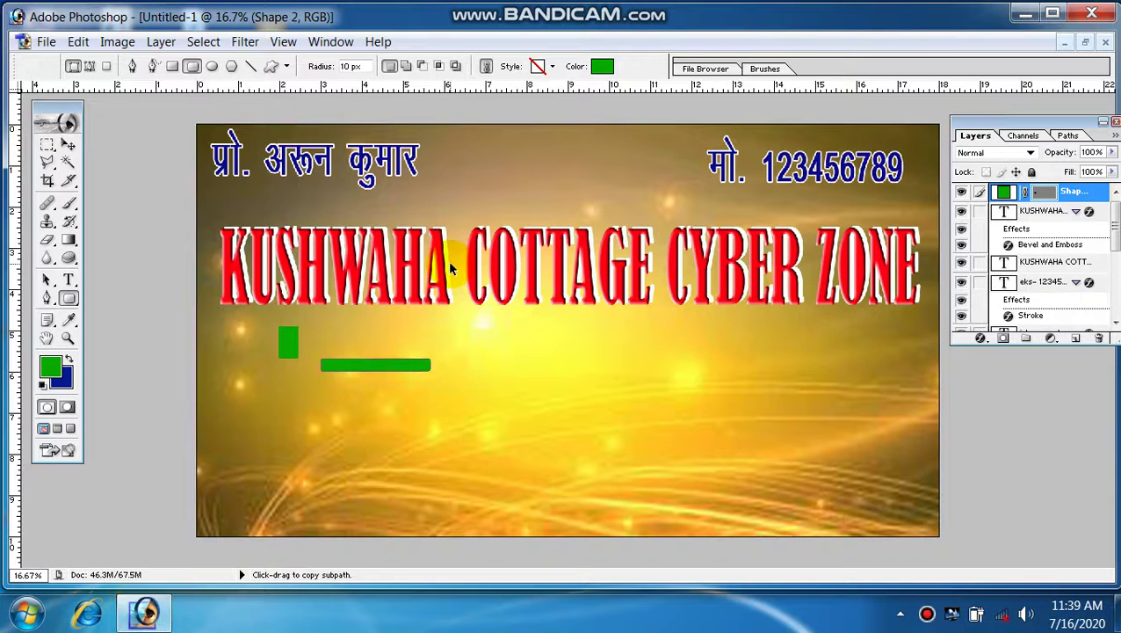
pyautogui.hotkey('ctrl', 'alt', 'z')
pyautogui.hotkey('ctrl', 'alt', 'z')
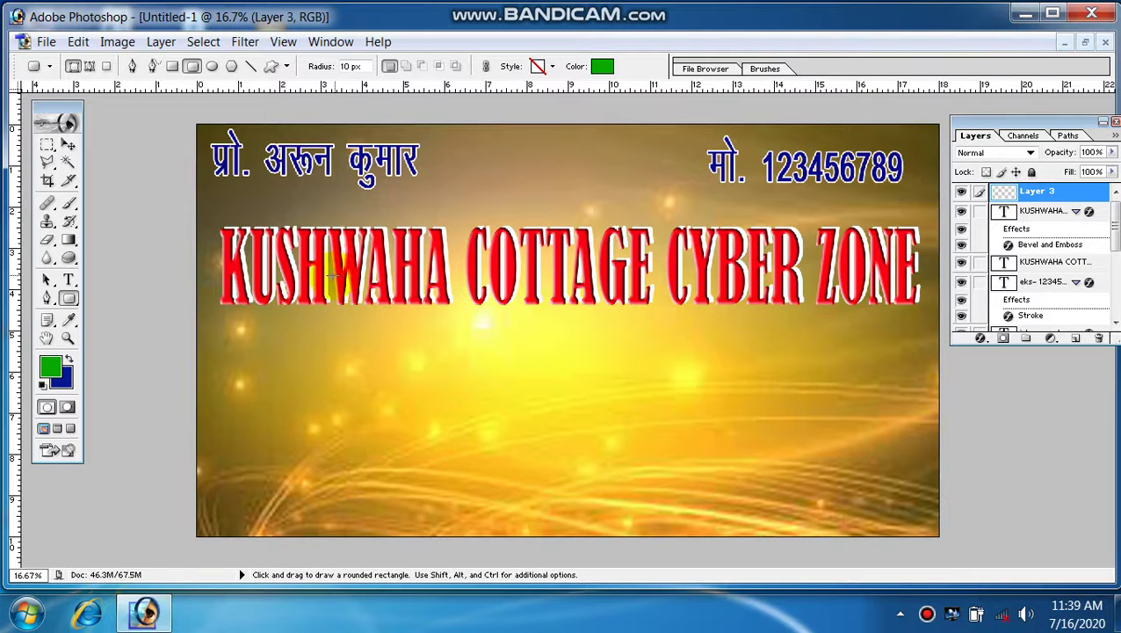
pyautogui.moveTo(277, 331); pyautogui.dragTo(806, 369)
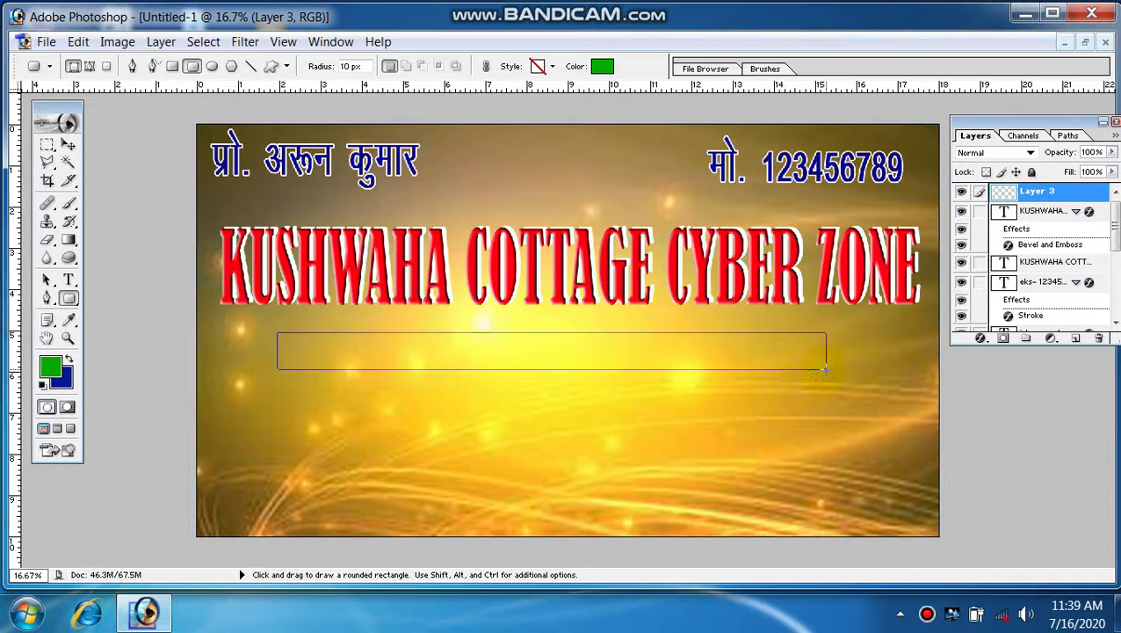
pyautogui.moveTo(828, 369); pyautogui.dragTo(829, 369)
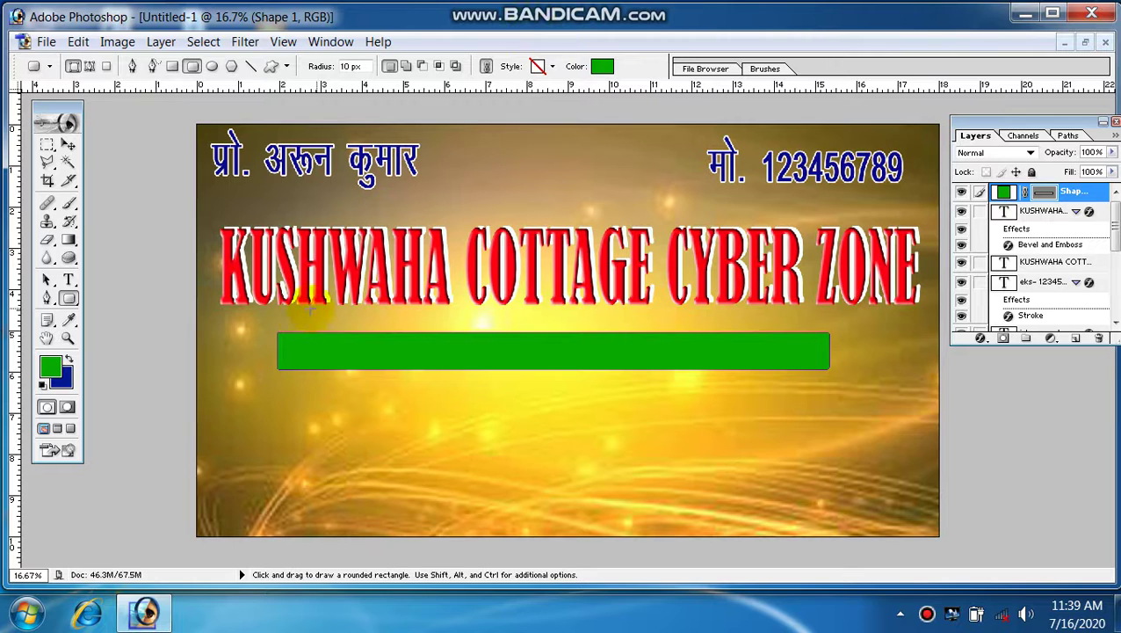
# Give the green bar a 15 px near-white (FDFBFB) stroke.
pyautogui.click(981, 338)
pyautogui.click(991, 560)
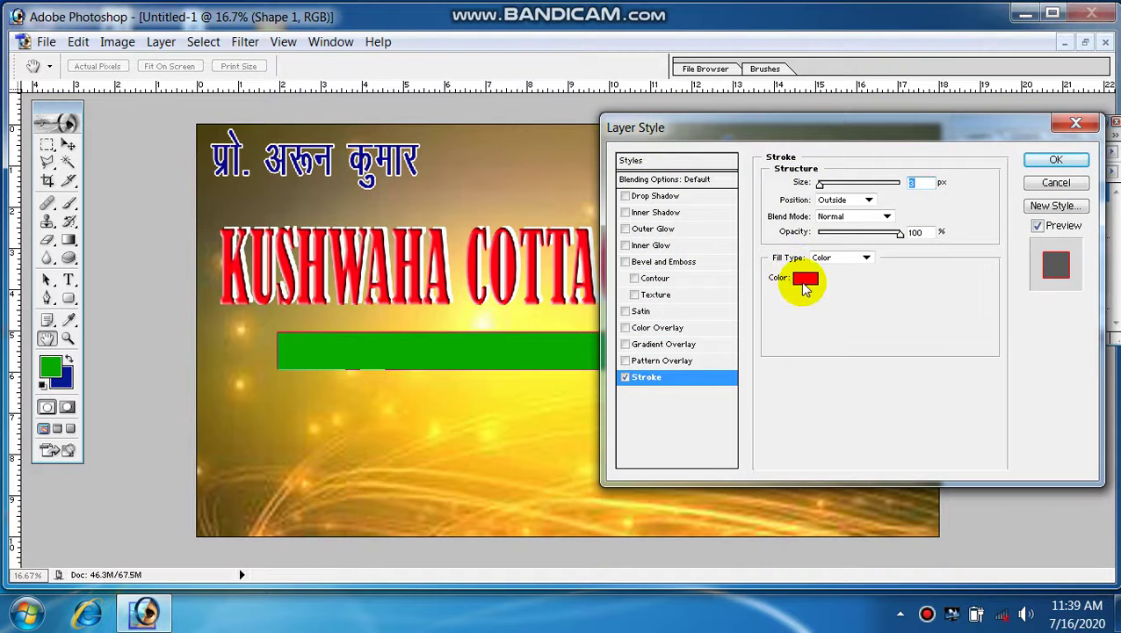
pyautogui.click(805, 277)
pyautogui.click(152, 91)
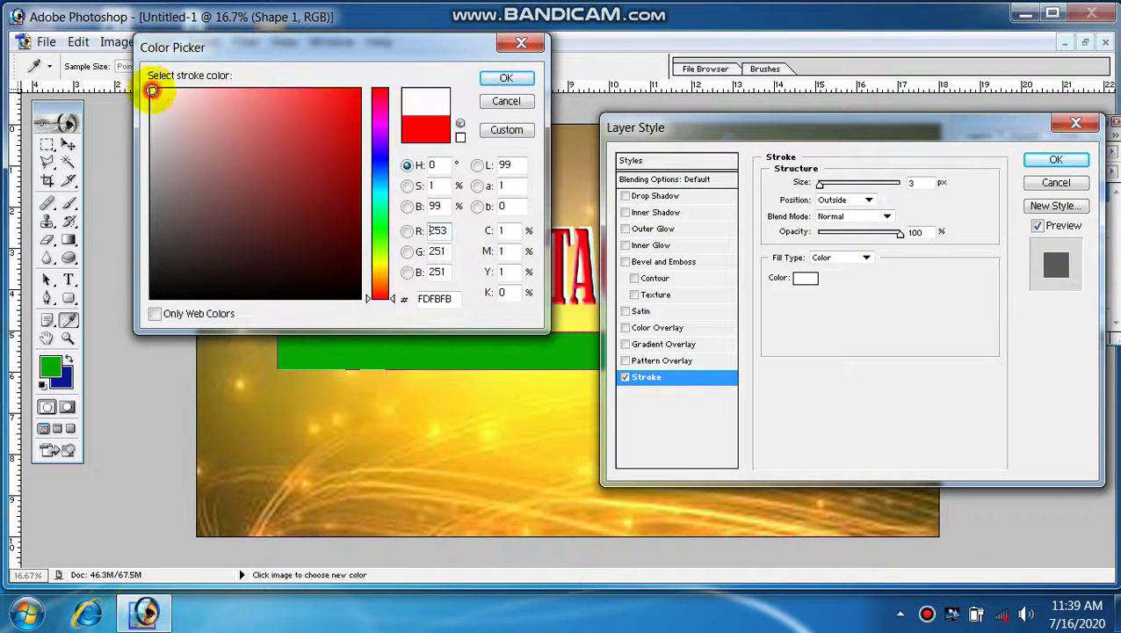
pyautogui.click(499, 79)
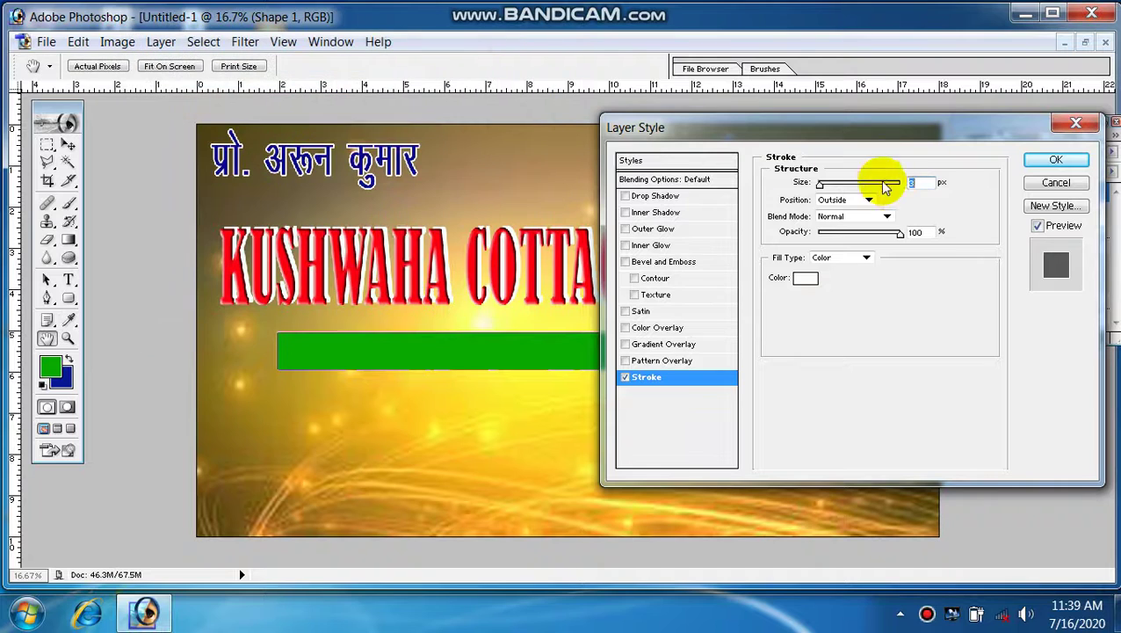
pyautogui.doubleClick(933, 183)
pyautogui.write('5')
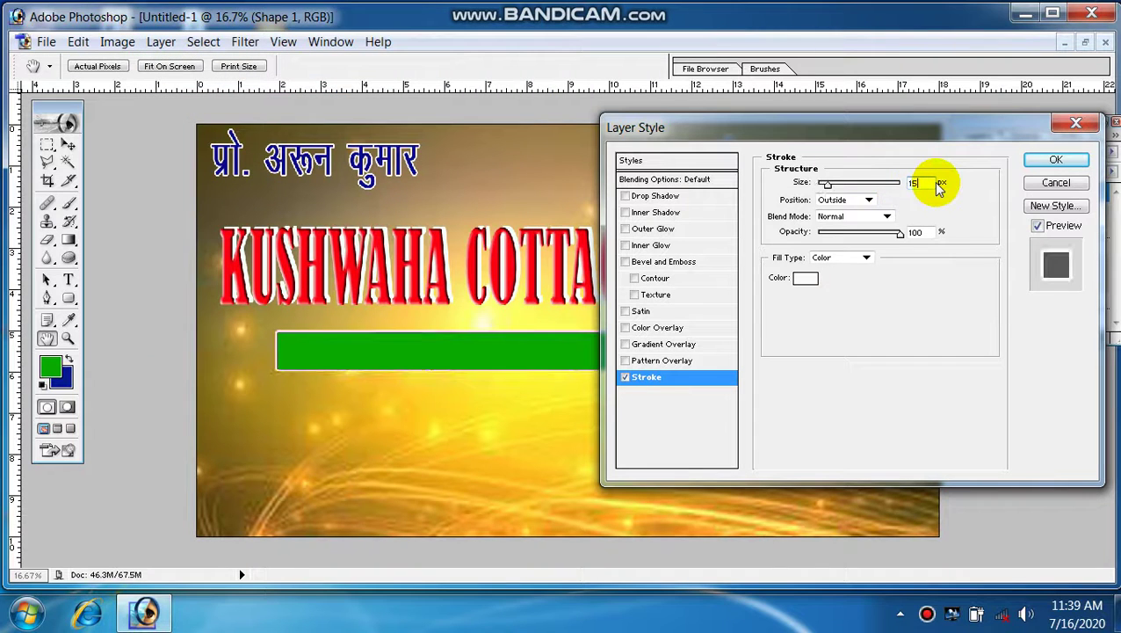
pyautogui.click(1055, 160)
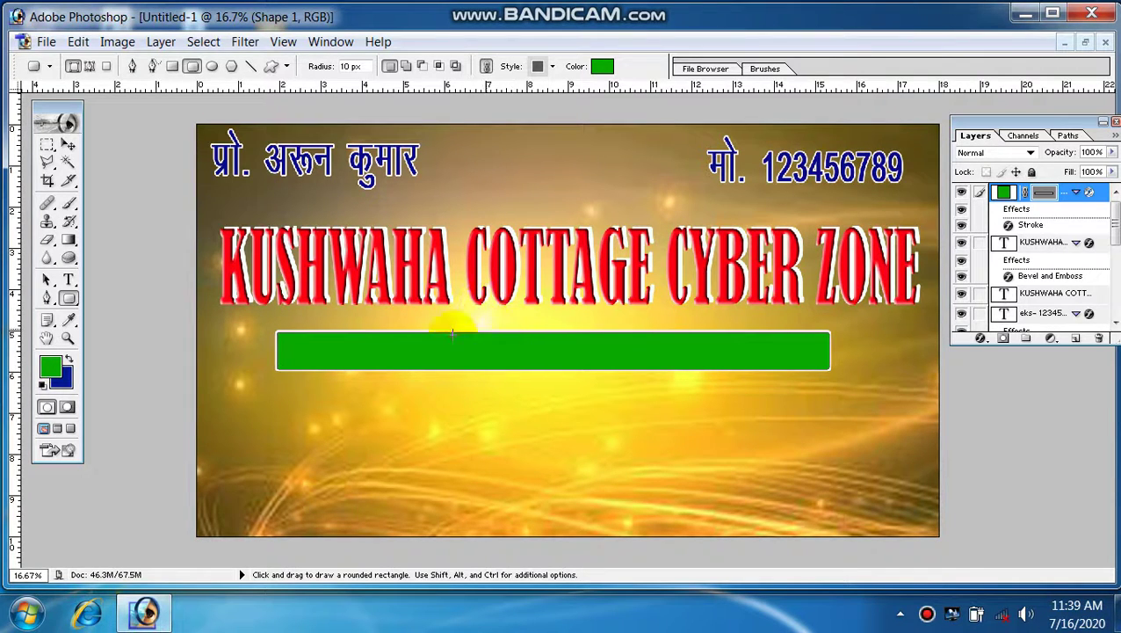
# Type the Hindi address line in Kruti Dev on the green bar.
pyautogui.press('t')
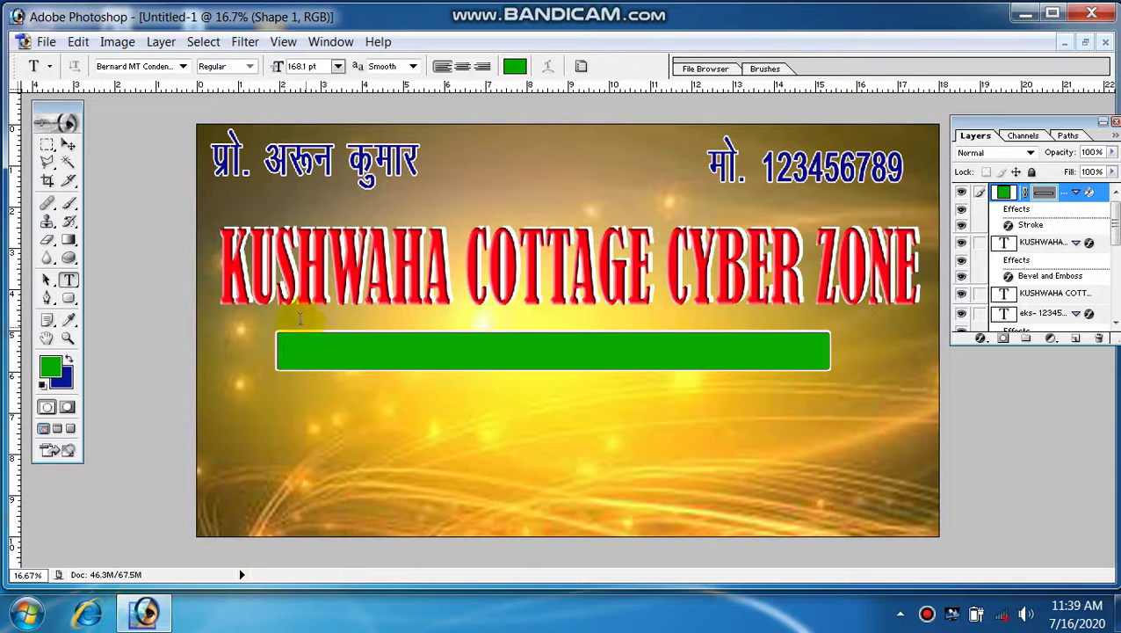
pyautogui.click(290, 350)
pyautogui.write('F')
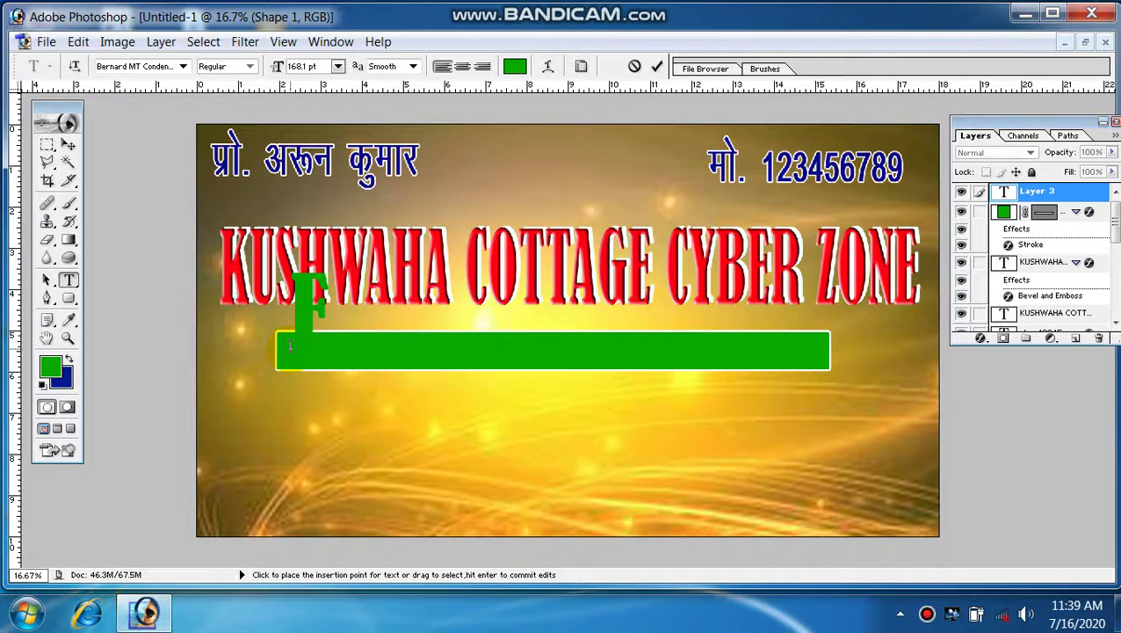
pyautogui.write('GRN')
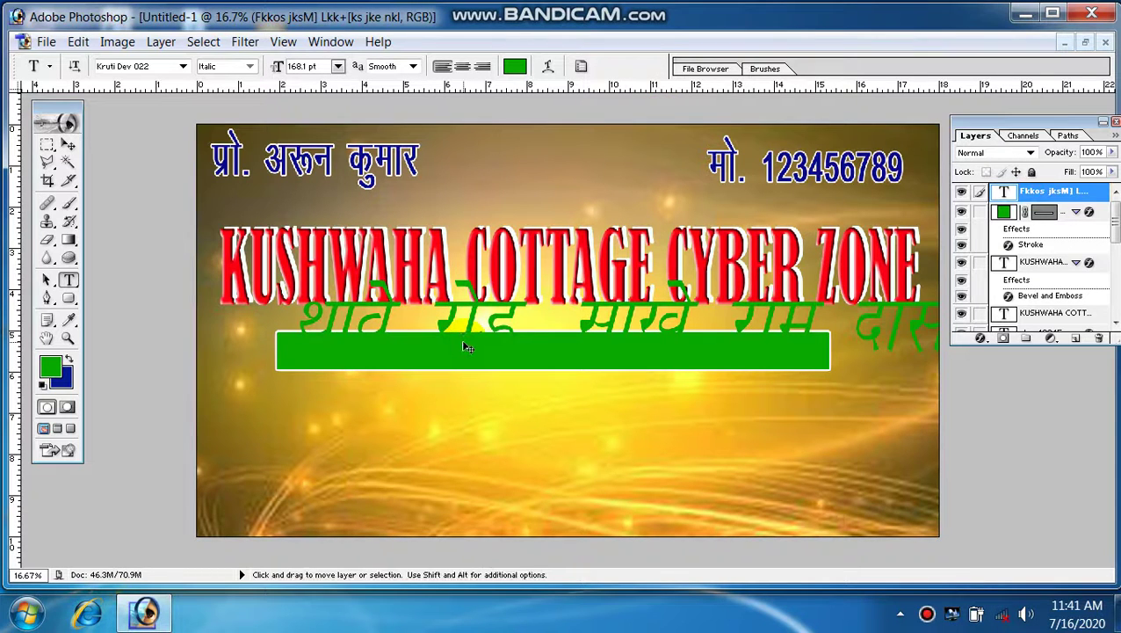
# Scale the Hindi address down and move it beneath the green bar.
pyautogui.hotkey('ctrl', 't')
pyautogui.moveTo(494, 340); pyautogui.dragTo(493, 366)
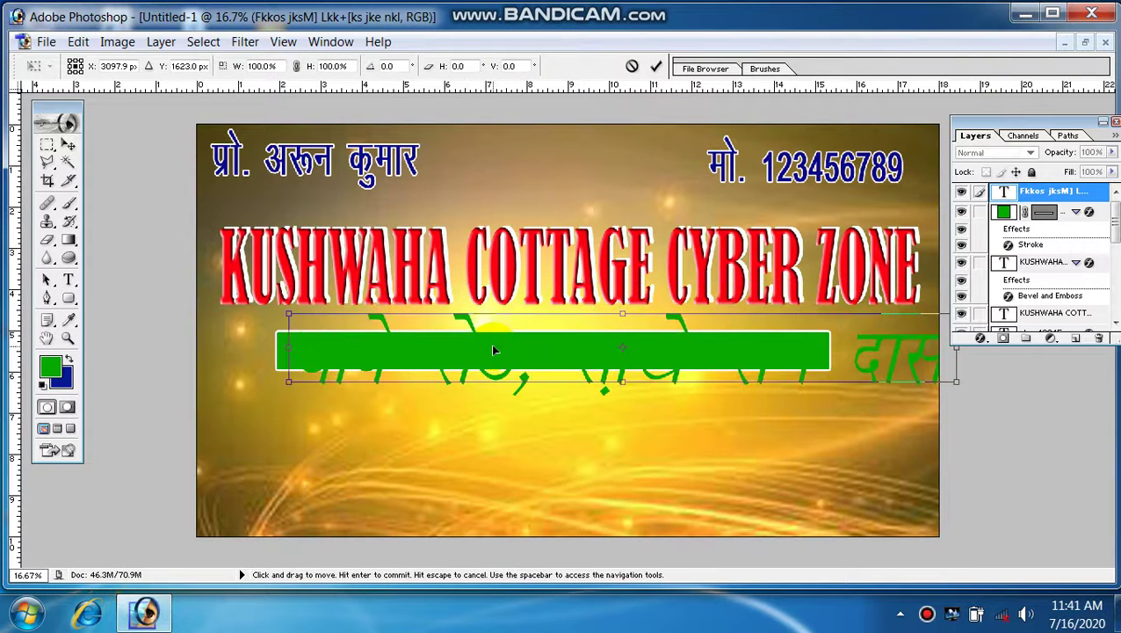
pyautogui.moveTo(321, 343); pyautogui.dragTo(628, 347)
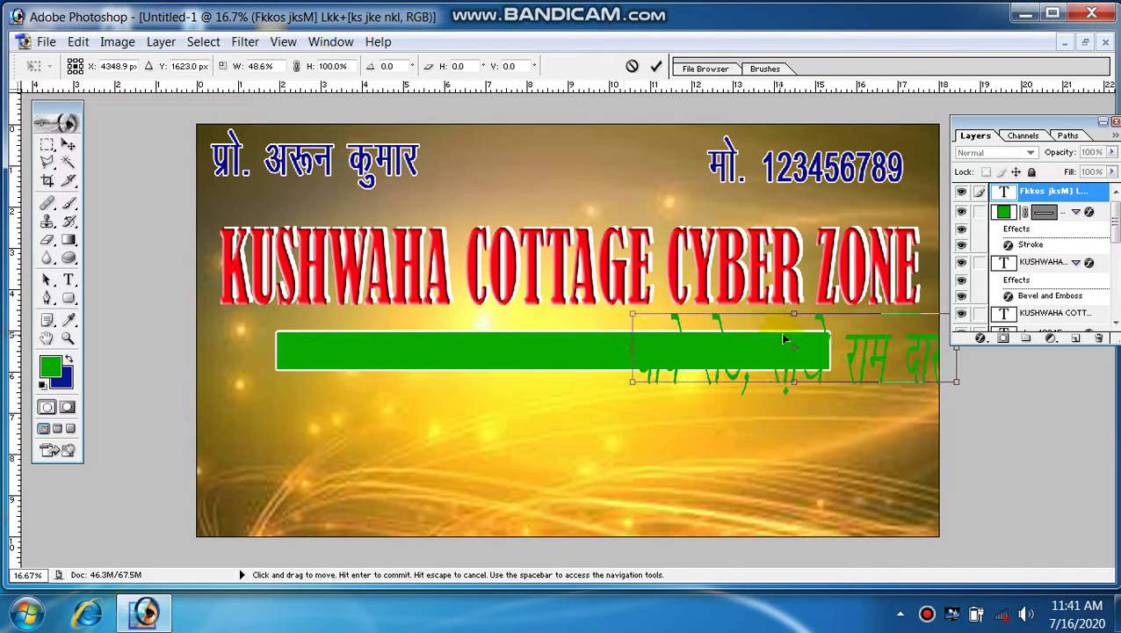
pyautogui.moveTo(766, 397); pyautogui.dragTo(498, 415)
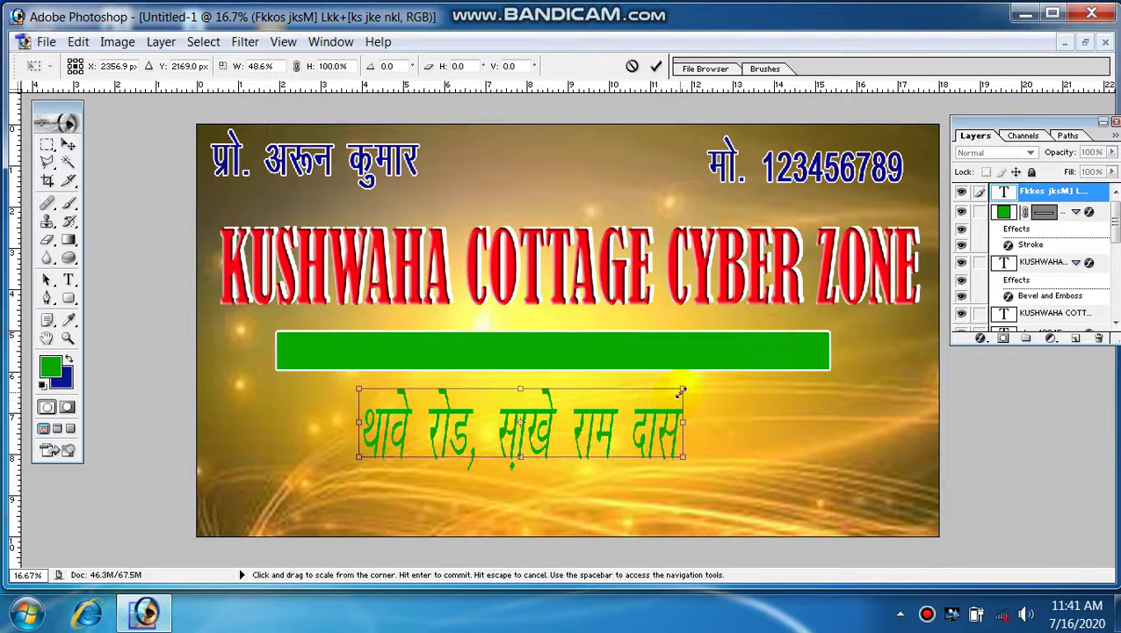
pyautogui.moveTo(688, 387); pyautogui.dragTo(674, 423)
pyautogui.moveTo(601, 441); pyautogui.dragTo(605, 467)
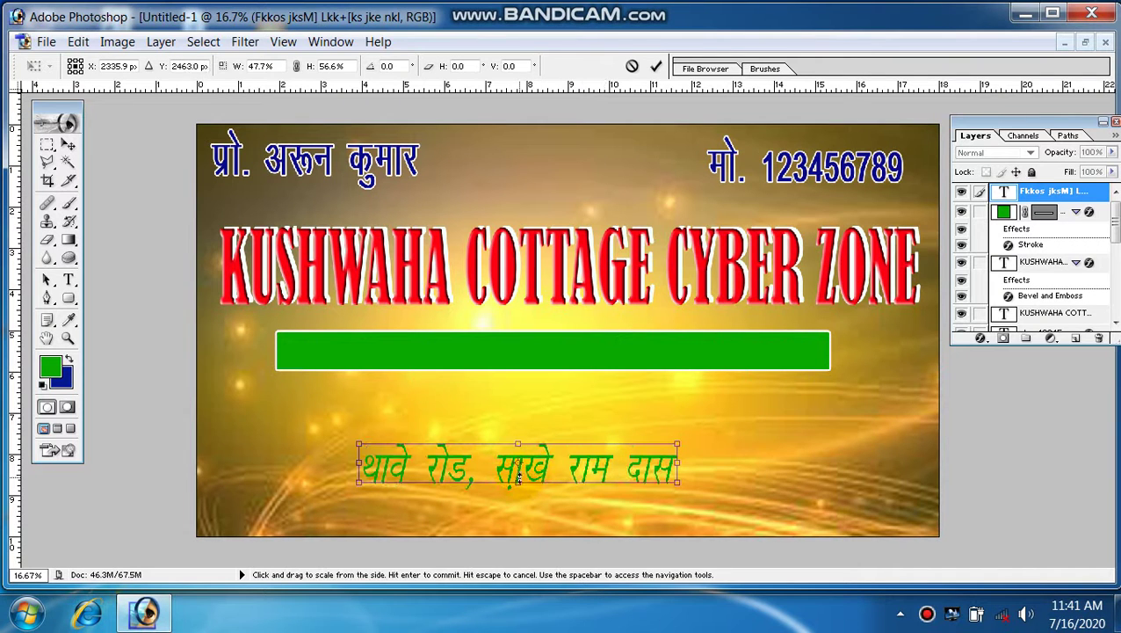
# Stretch the address wider and fit it just below the bar.
pyautogui.moveTo(519, 479); pyautogui.dragTo(518, 474)
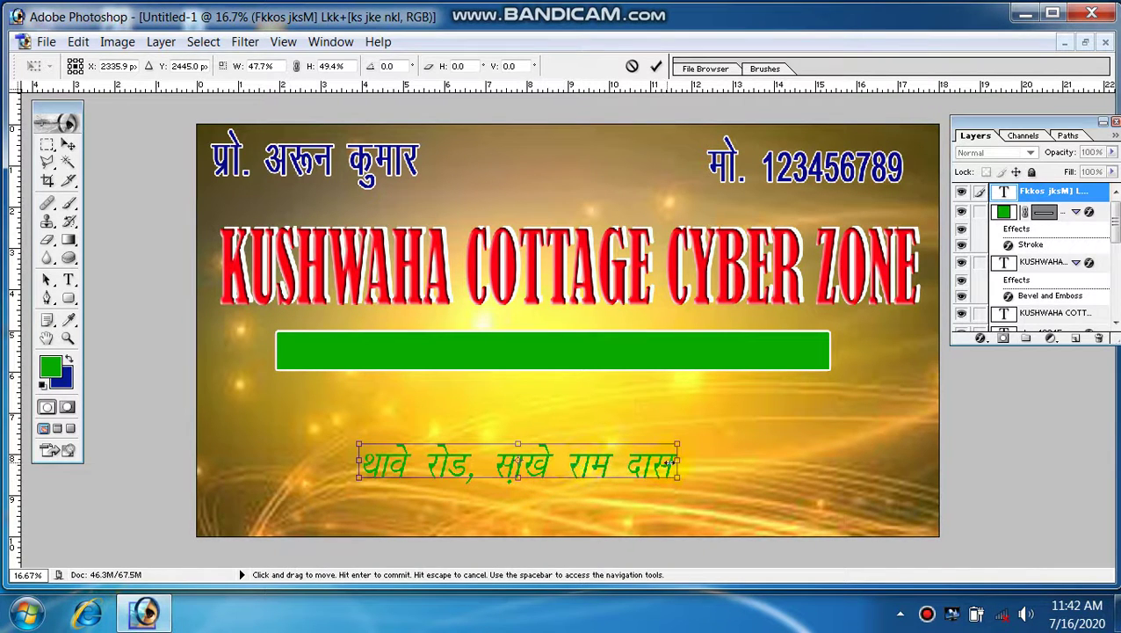
pyautogui.moveTo(678, 460); pyautogui.dragTo(778, 461)
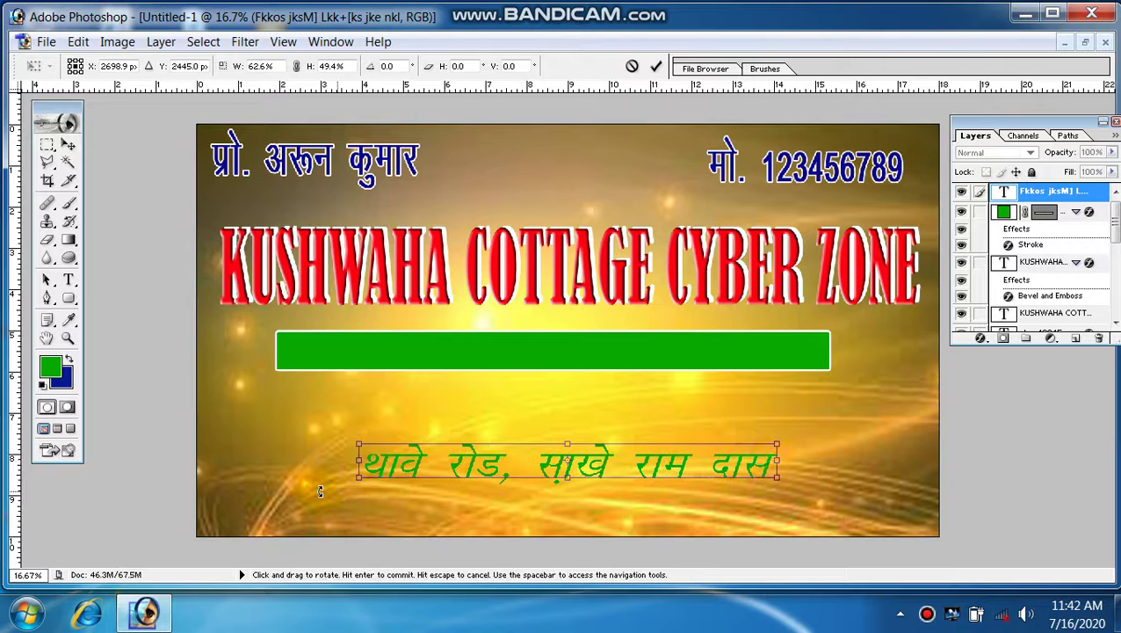
pyautogui.moveTo(358, 460); pyautogui.dragTo(318, 460)
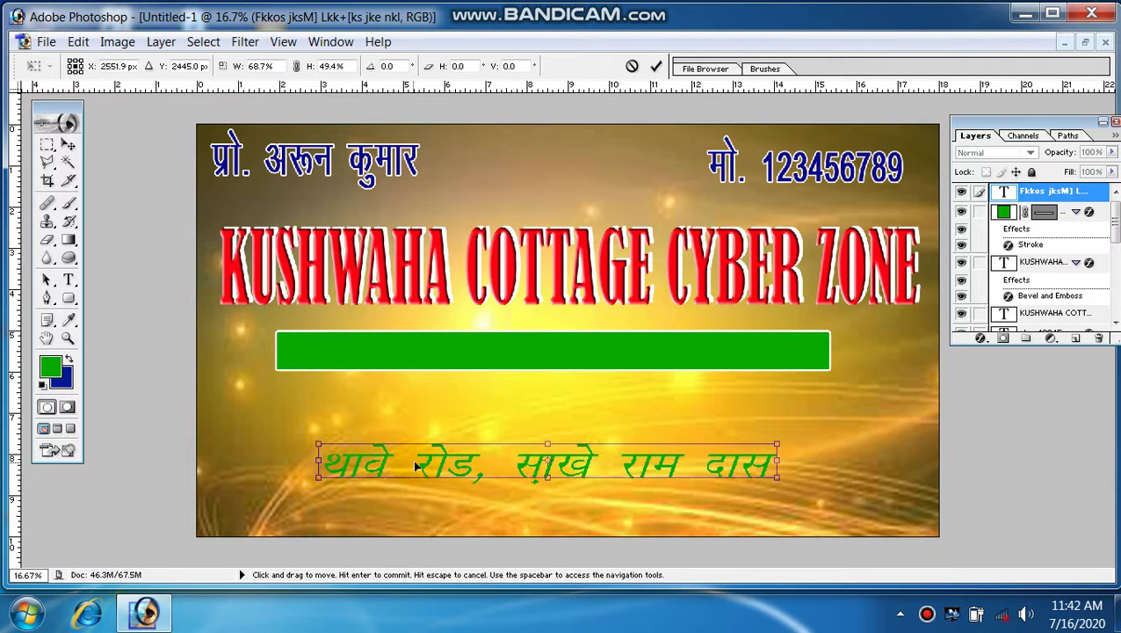
pyautogui.moveTo(416, 466)
pyautogui.mouseDown()
pyautogui.moveTo(408, 357)
pyautogui.moveTo(408, 437)
pyautogui.mouseUp()
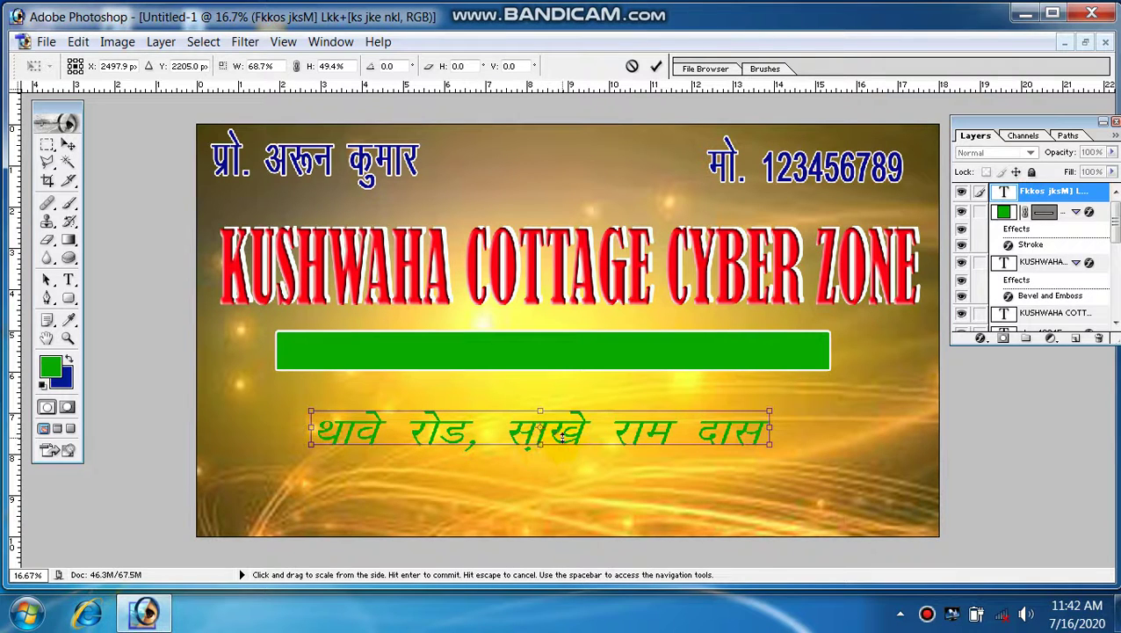
pyautogui.click(656, 68)
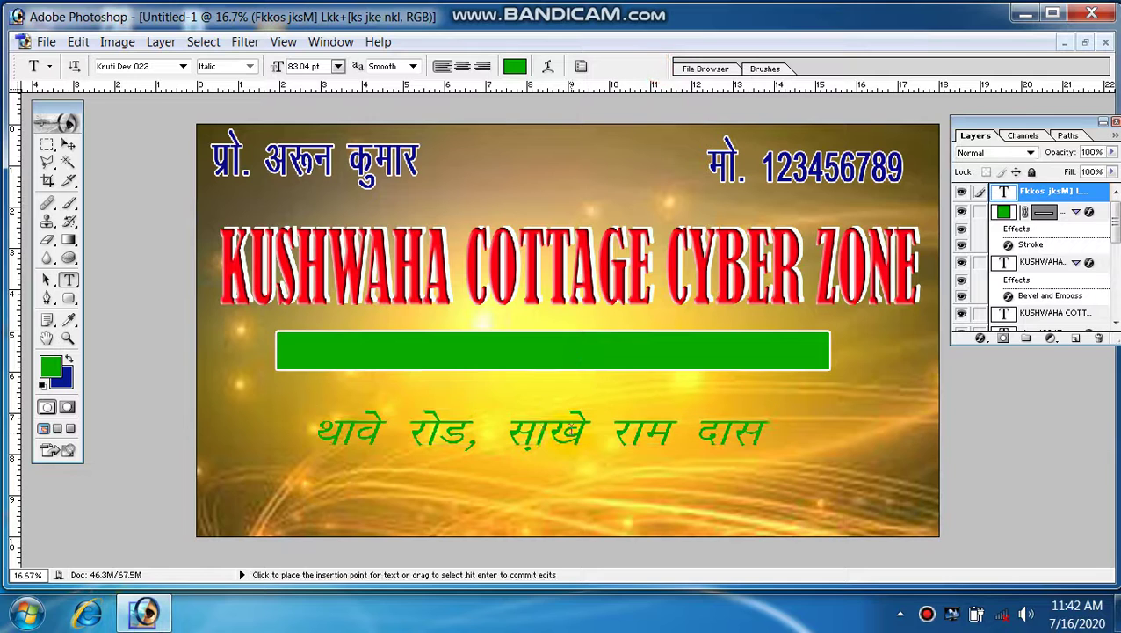
pyautogui.tripleClick(572, 429)
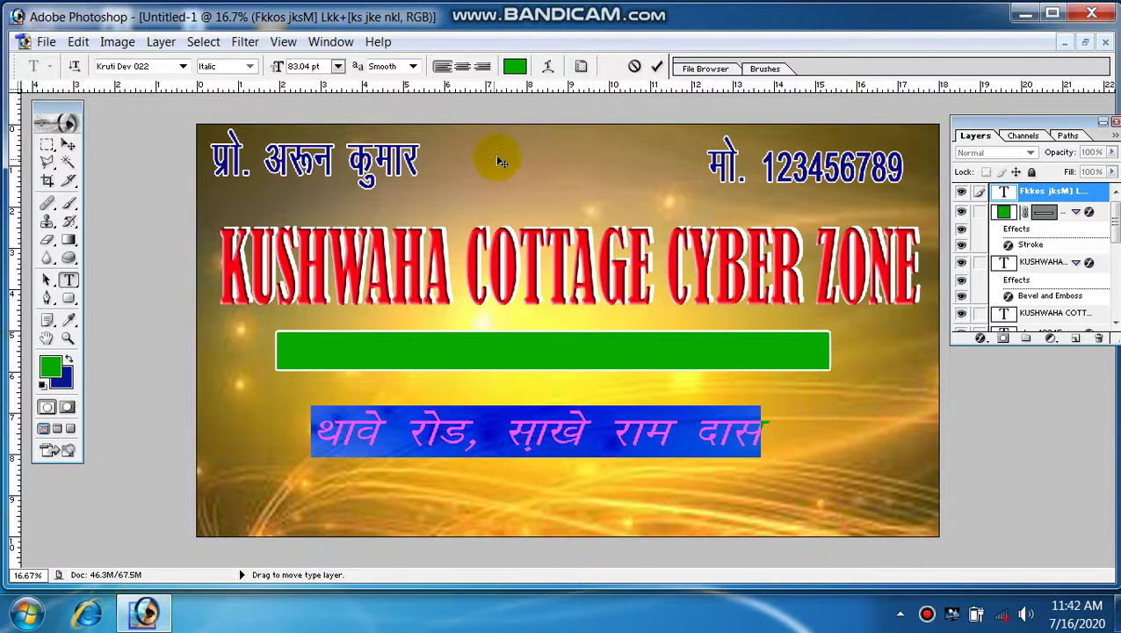
# Recolour the Hindi address line near-white (F9FDF9).
pyautogui.click(515, 67)
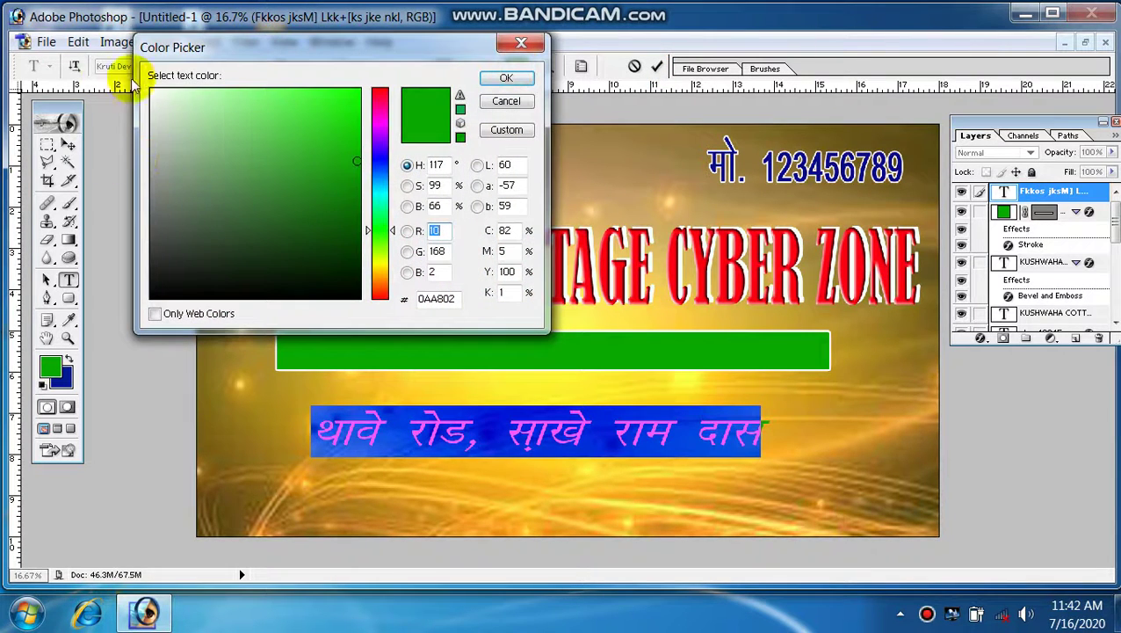
pyautogui.click(152, 90)
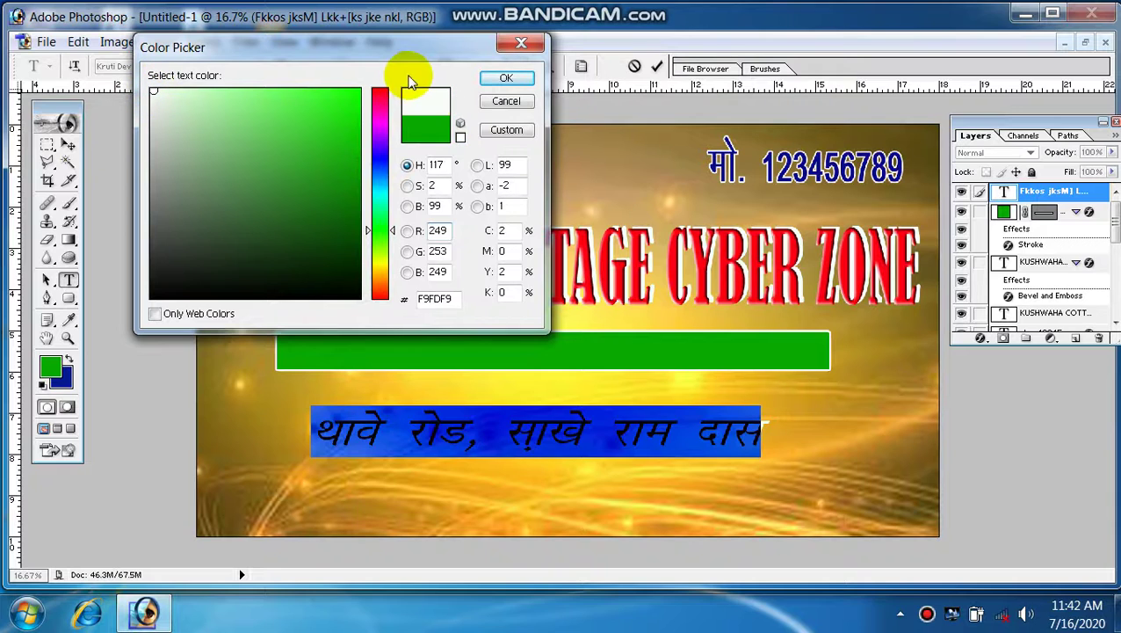
pyautogui.click(503, 79)
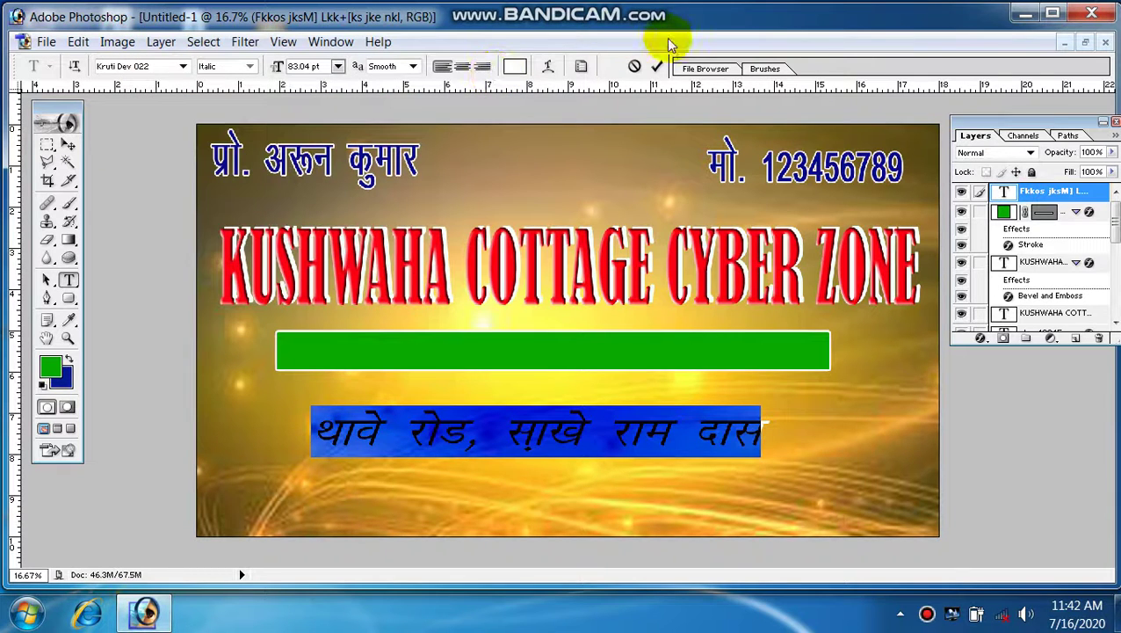
pyautogui.click(656, 68)
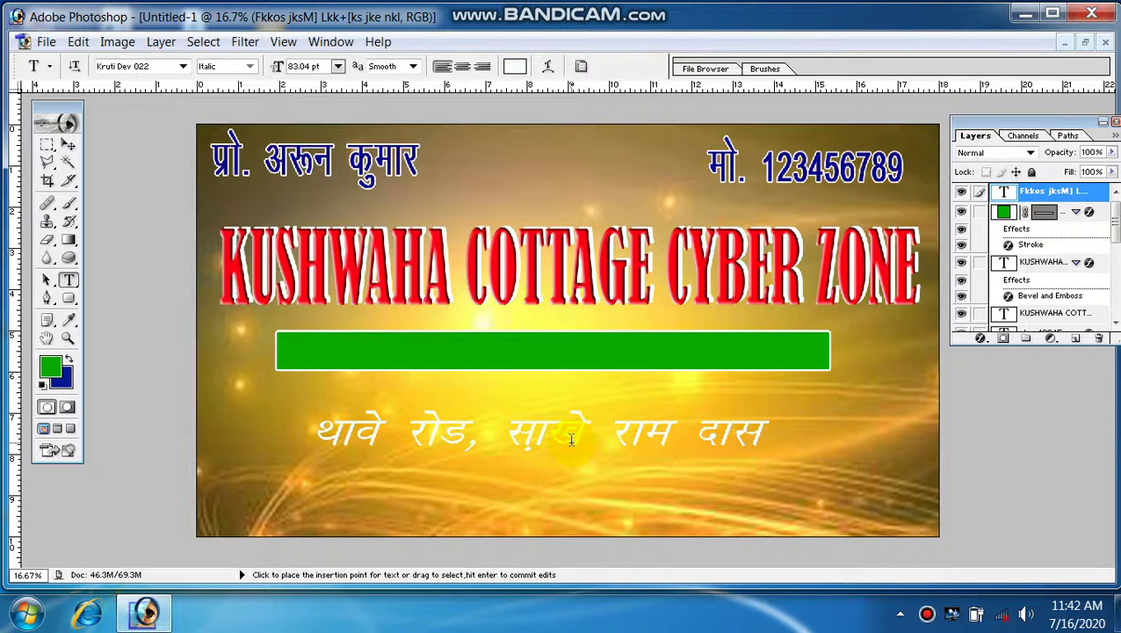
# Insert the missing letter into the word साखे and commit.
pyautogui.click(571, 439)
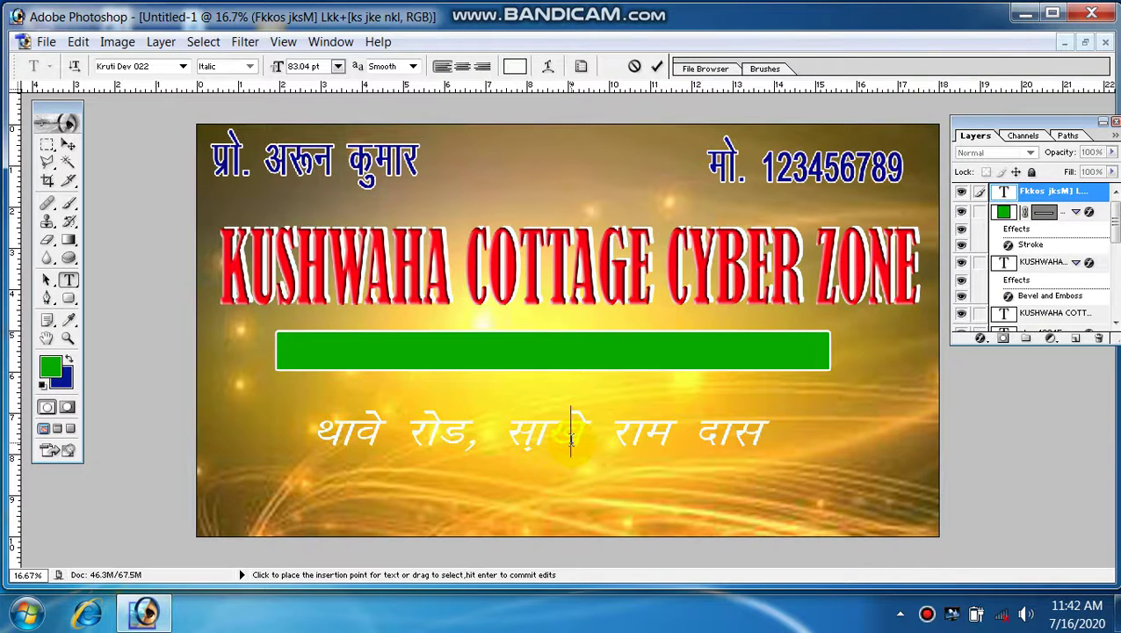
pyautogui.write('[k')
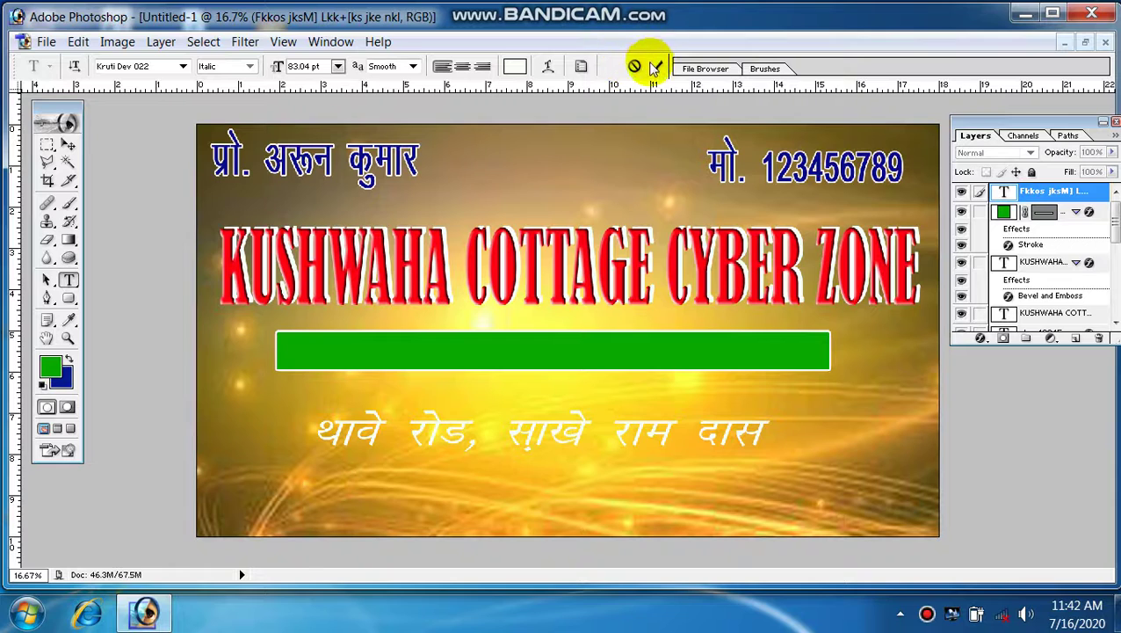
pyautogui.click(653, 66)
# Move the address onto the green bar, rescaled to 110.1% width and 56.71 pt.
pyautogui.hotkey('ctrl', 't')
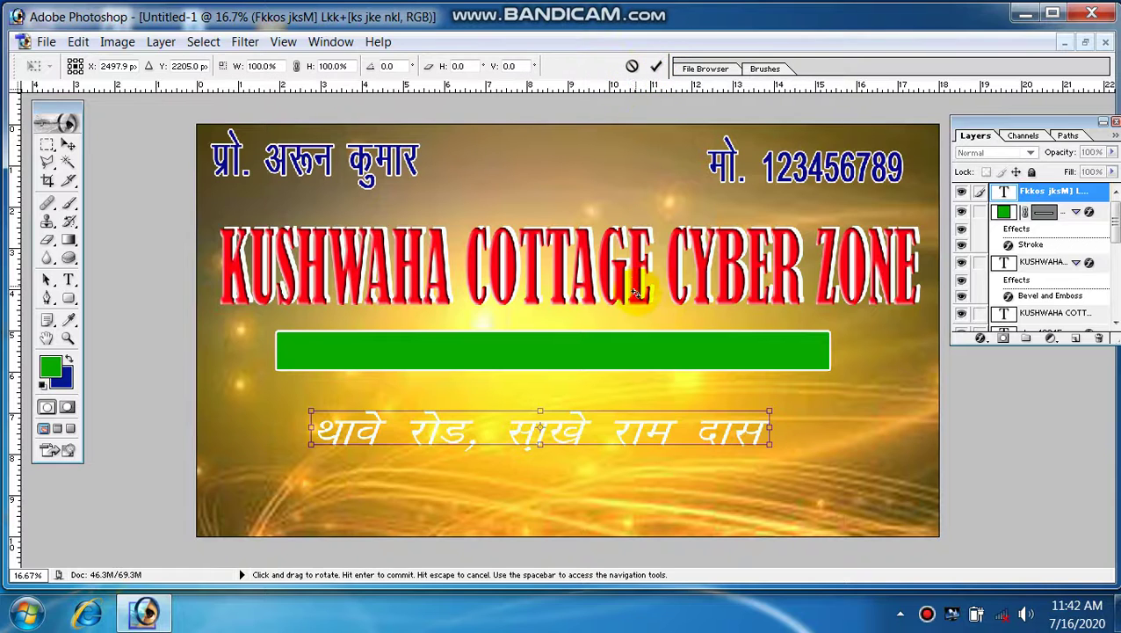
pyautogui.hotkey('shift', 'Up')
pyautogui.hotkey('shift', 'Up')
pyautogui.hotkey('shift', 'Up')
pyautogui.hotkey('shift', 'Up')
pyautogui.hotkey('shift', 'Up')
pyautogui.hotkey('shift', 'Up')
pyautogui.hotkey('shift', 'Up')
pyautogui.hotkey('shift', 'Up')
pyautogui.hotkey('shift', 'Up')
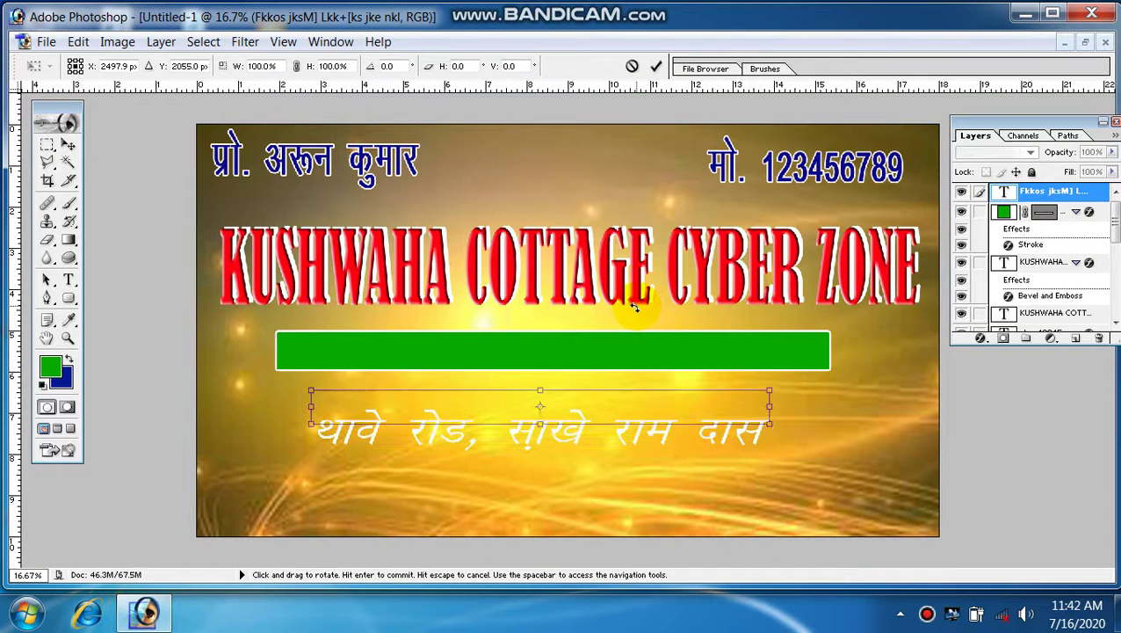
pyautogui.hotkey('shift', 'Up')
pyautogui.hotkey('shift', 'Up')
pyautogui.hotkey('shift', 'Up')
pyautogui.hotkey('shift', 'Up')
pyautogui.hotkey('shift', 'Up')
pyautogui.hotkey('shift', 'Up')
pyautogui.hotkey('shift', 'Up')
pyautogui.hotkey('shift', 'Up')
pyautogui.hotkey('shift', 'Up')
pyautogui.hotkey('shift', 'Up')
pyautogui.hotkey('shift', 'Up')
pyautogui.hotkey('shift', 'Up')
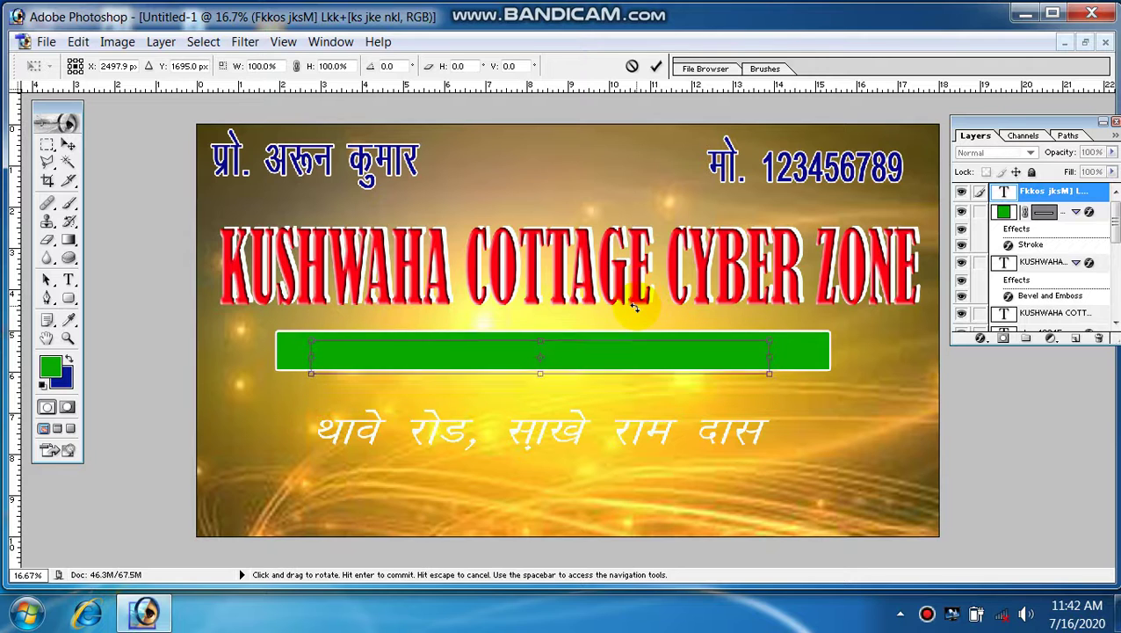
pyautogui.hotkey('shift', 'Up')
pyautogui.hotkey('shift', 'Up')
pyautogui.hotkey('shift', 'Up')
pyautogui.hotkey('shift', 'Up')
pyautogui.hotkey('shift', 'Up')
pyautogui.press('Up')
pyautogui.press('Up')
pyautogui.press('Up')
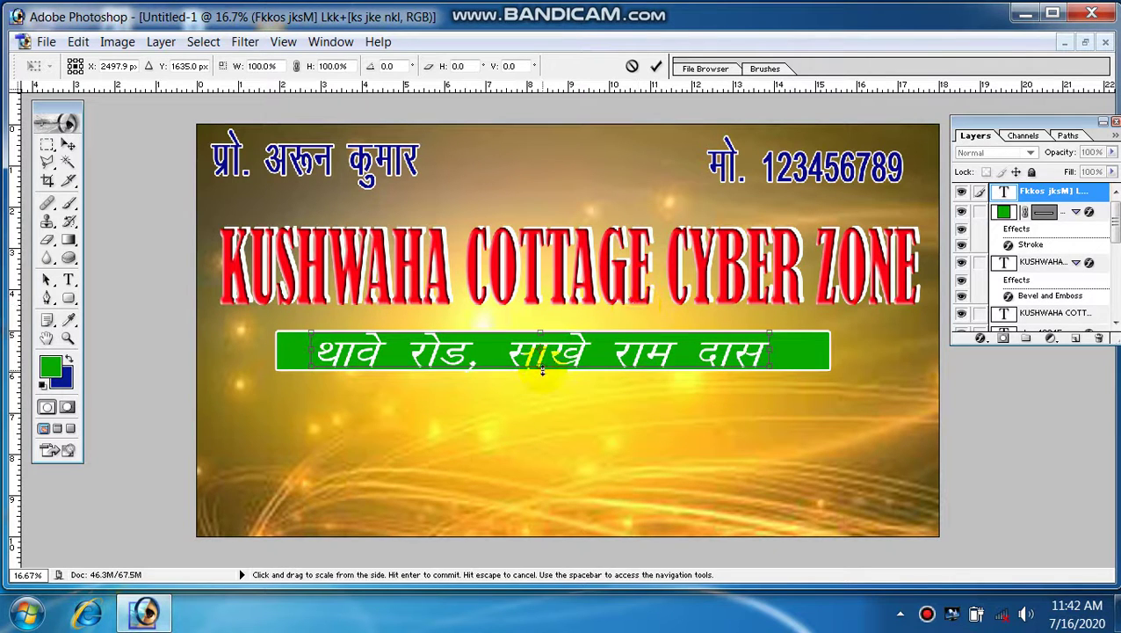
pyautogui.moveTo(542, 370); pyautogui.dragTo(543, 334)
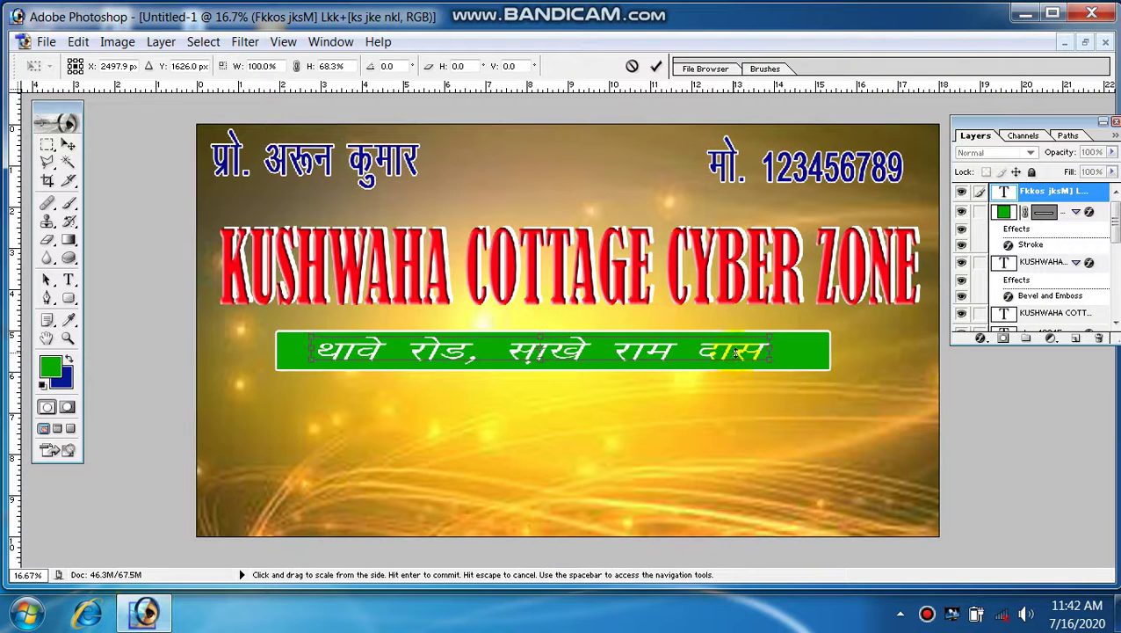
pyautogui.moveTo(768, 350); pyautogui.dragTo(799, 351)
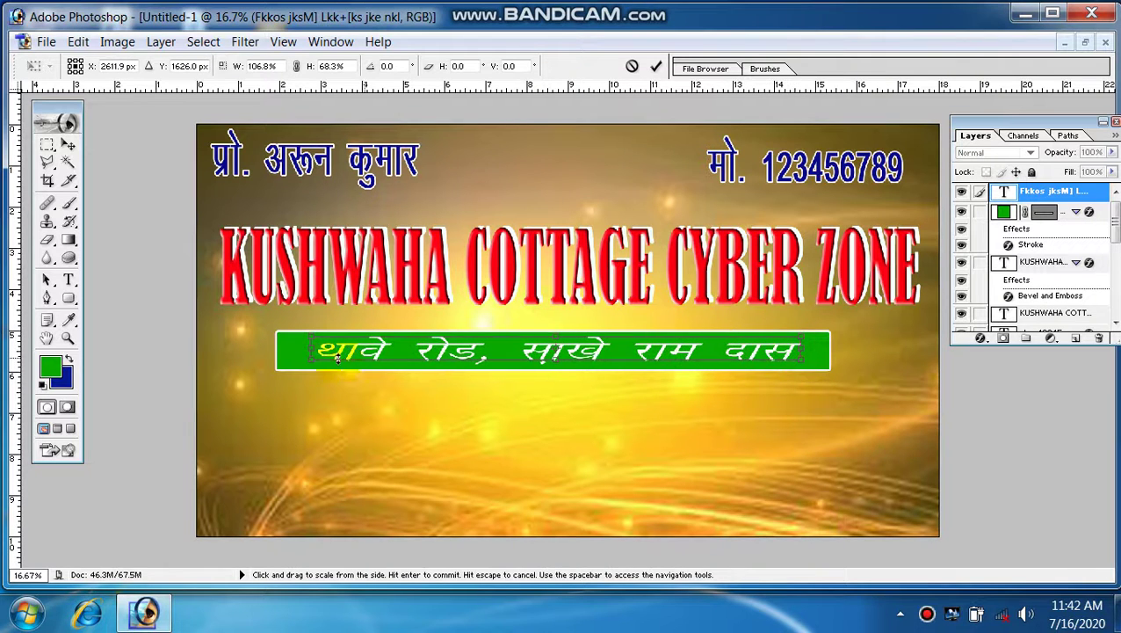
pyautogui.moveTo(307, 350); pyautogui.dragTo(285, 351)
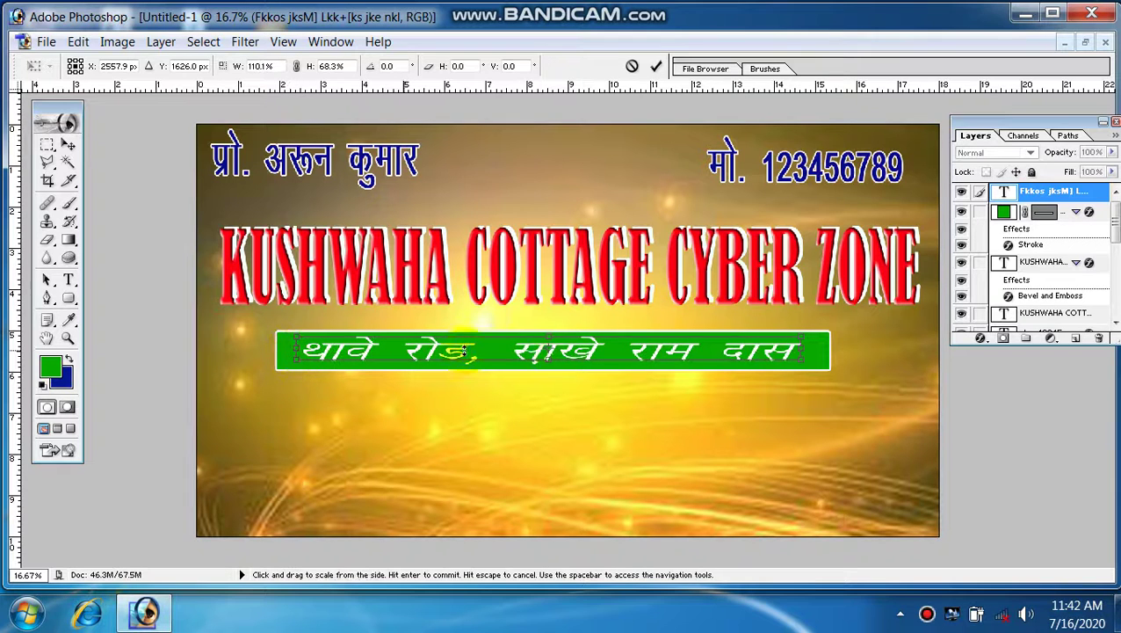
pyautogui.click(657, 67)
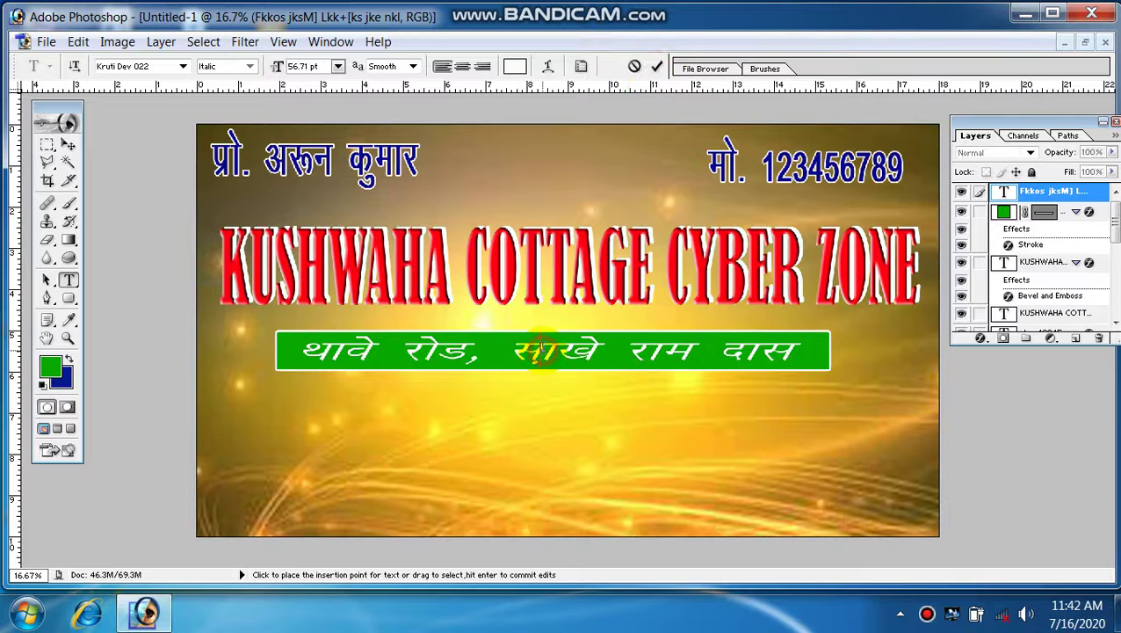
# Change the green-bar address font to Kruti Dev 021.
pyautogui.press('Return')
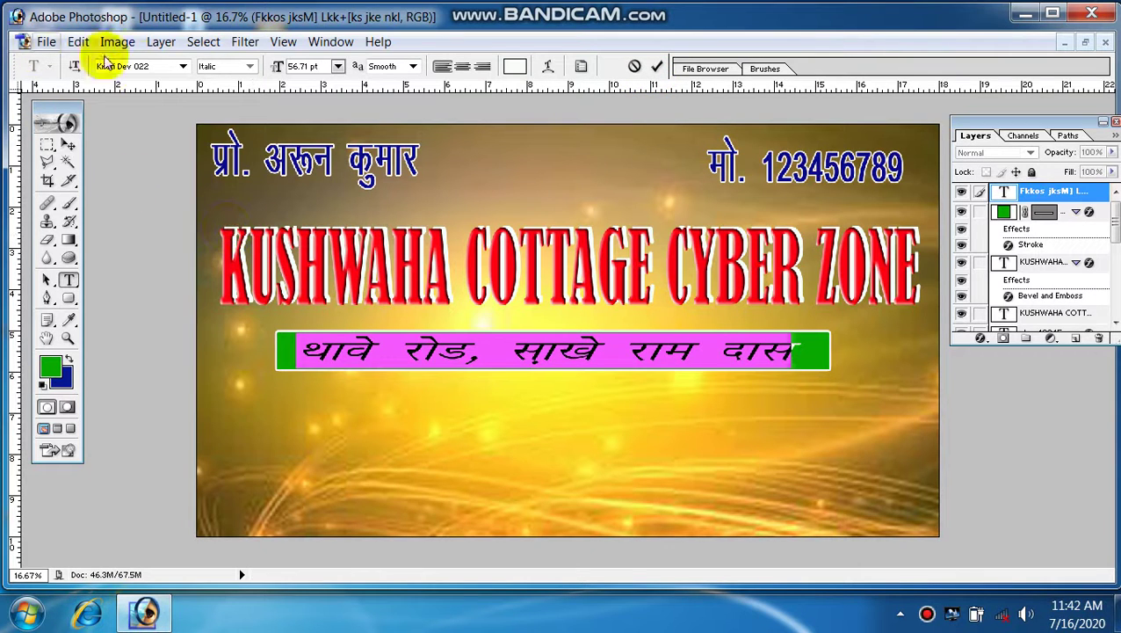
pyautogui.click(181, 68)
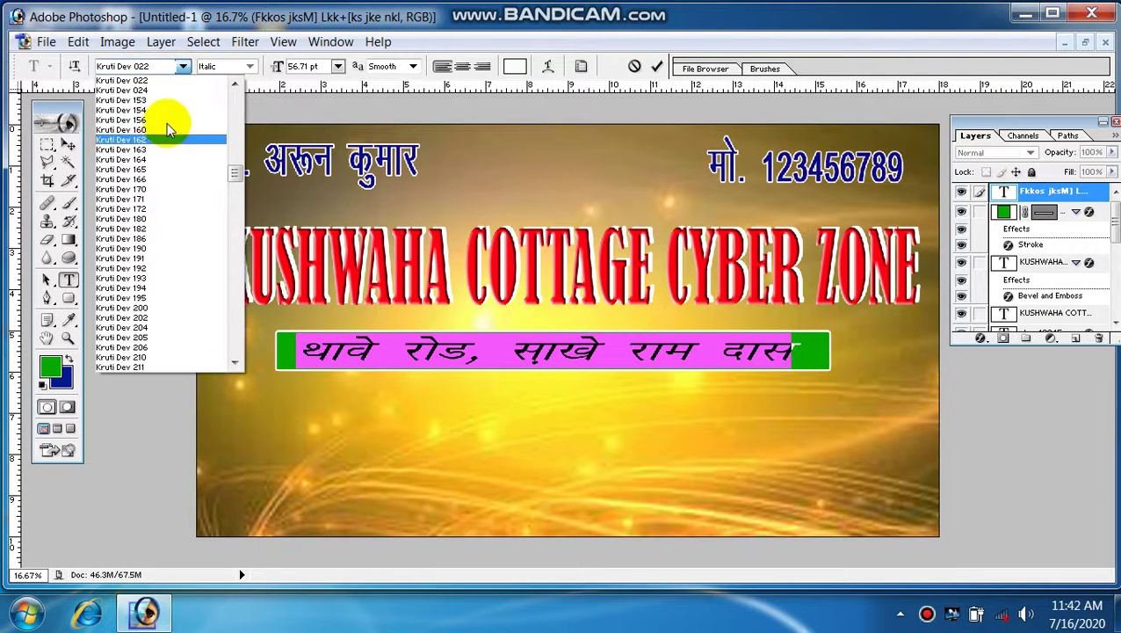
pyautogui.scroll(2, 159, 145)
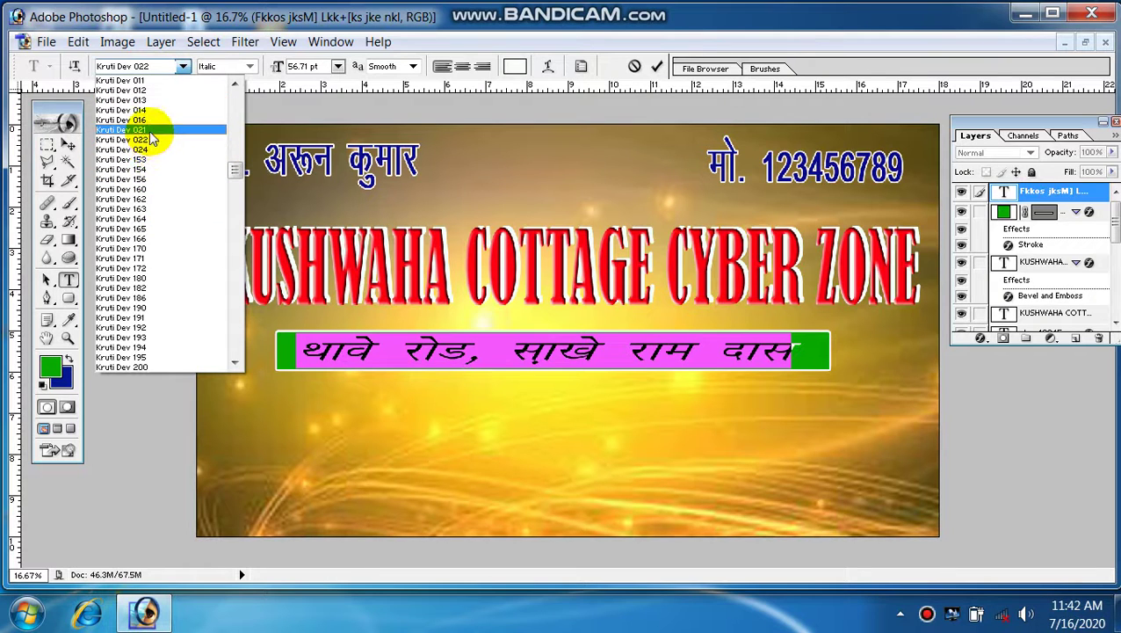
pyautogui.click(150, 131)
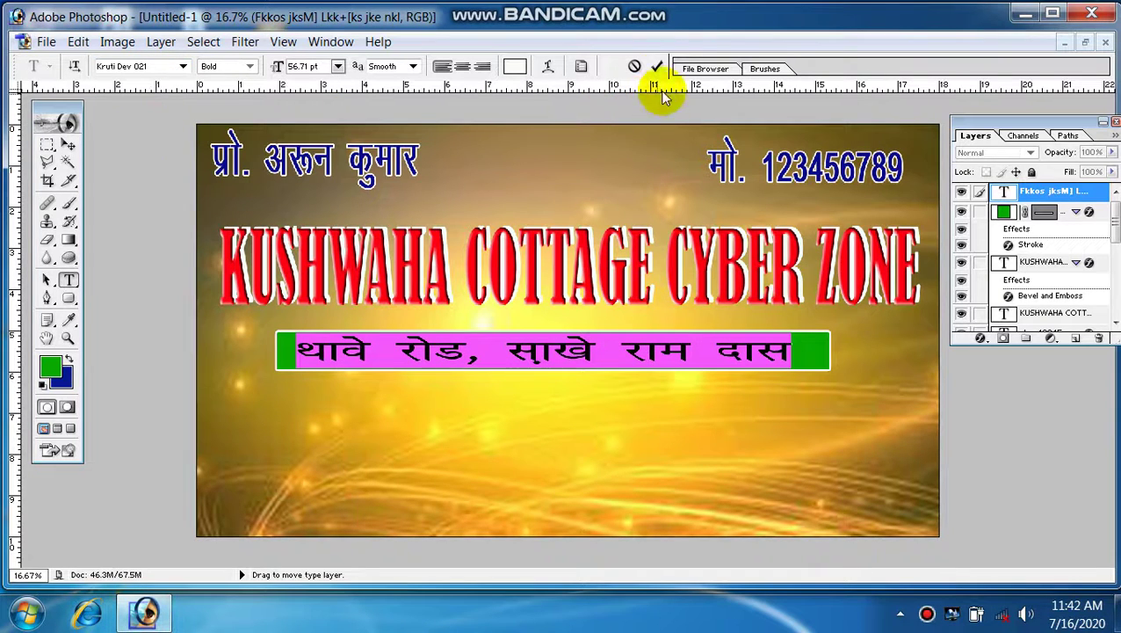
pyautogui.click(657, 68)
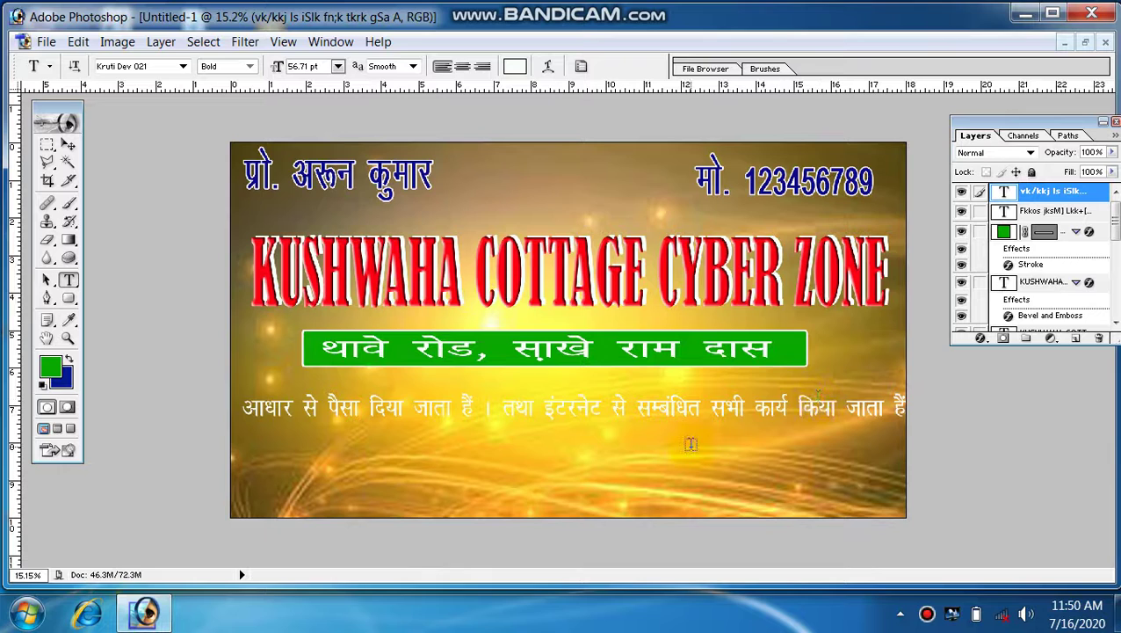
# Recolour the Hindi service line below the bar a strong blue.
pyautogui.moveTo(704, 425); pyautogui.dragTo(688, 403)
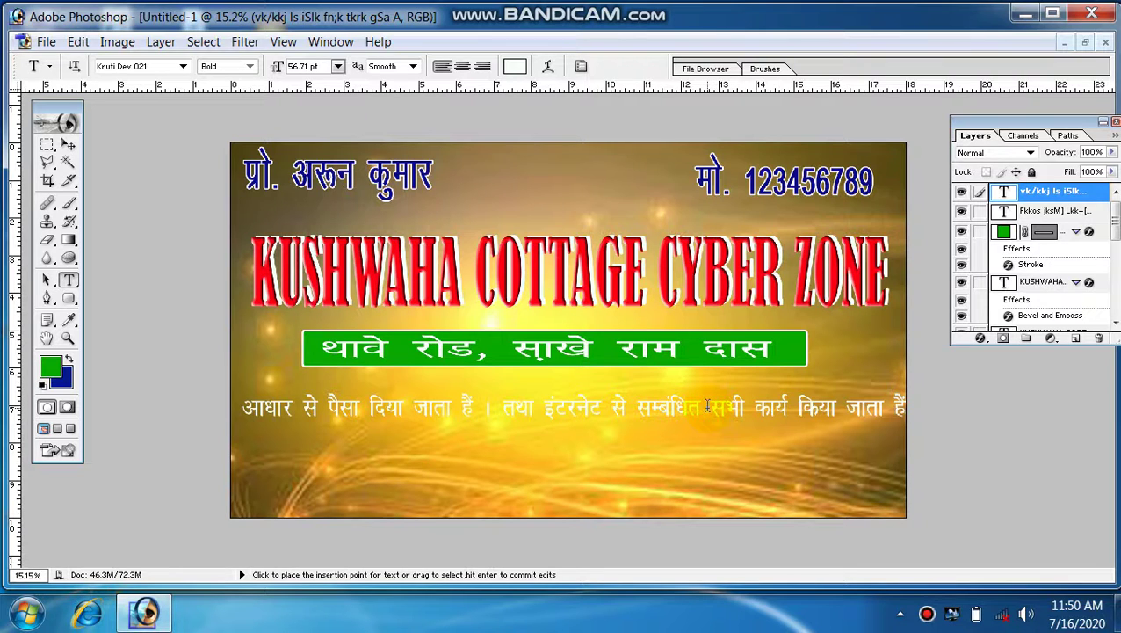
pyautogui.click(707, 406)
pyautogui.hotkey('ctrl', 'a')
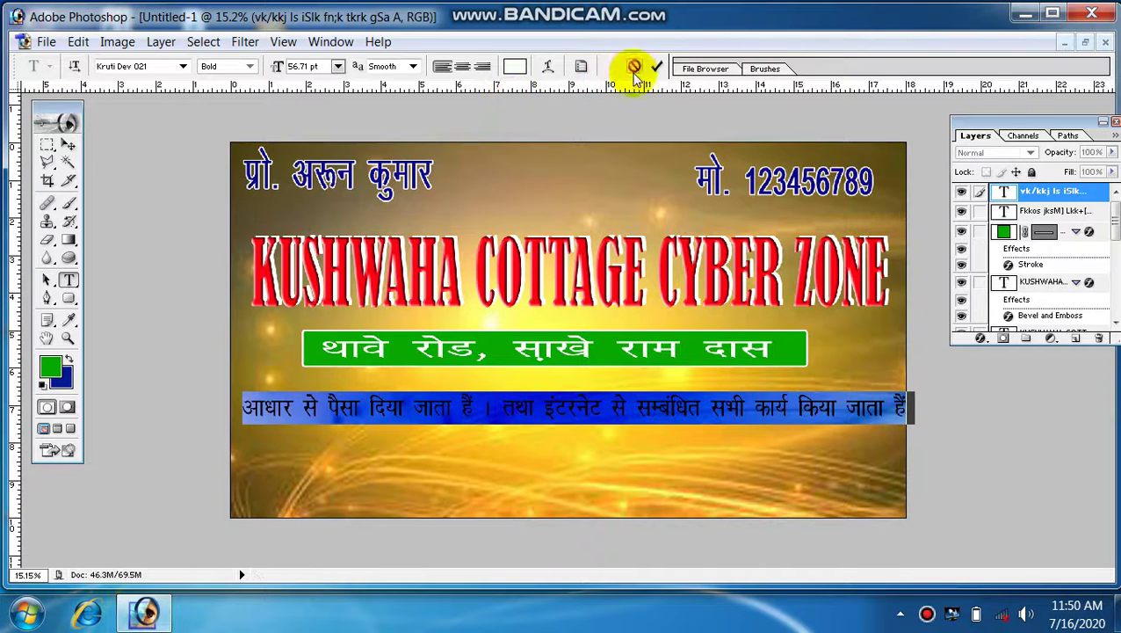
pyautogui.click(515, 66)
pyautogui.click(376, 172)
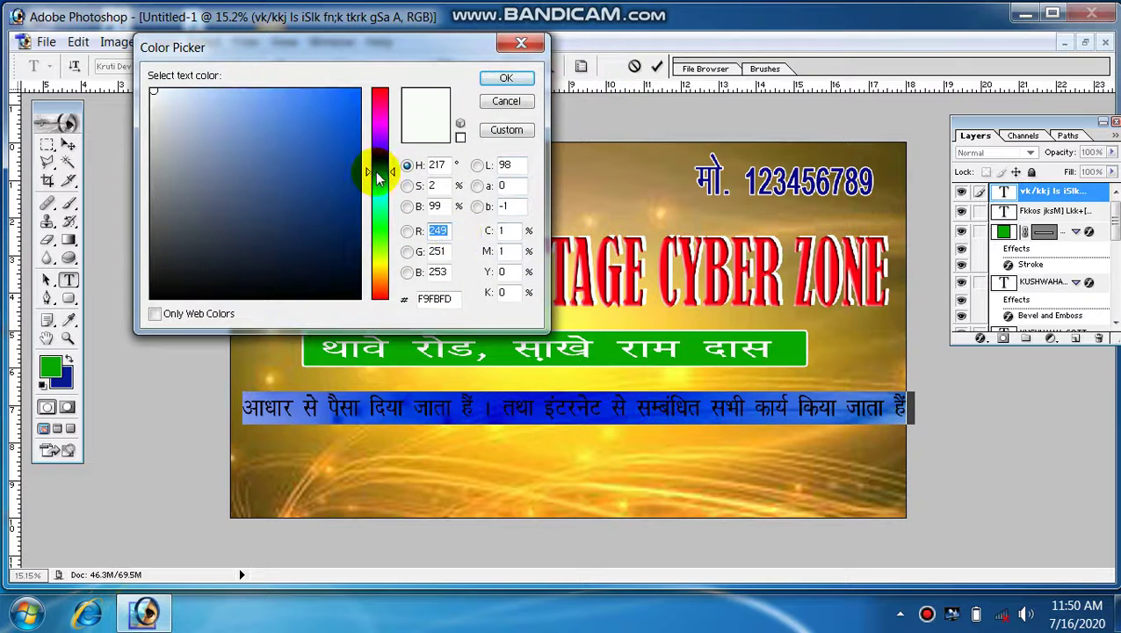
pyautogui.click(356, 164)
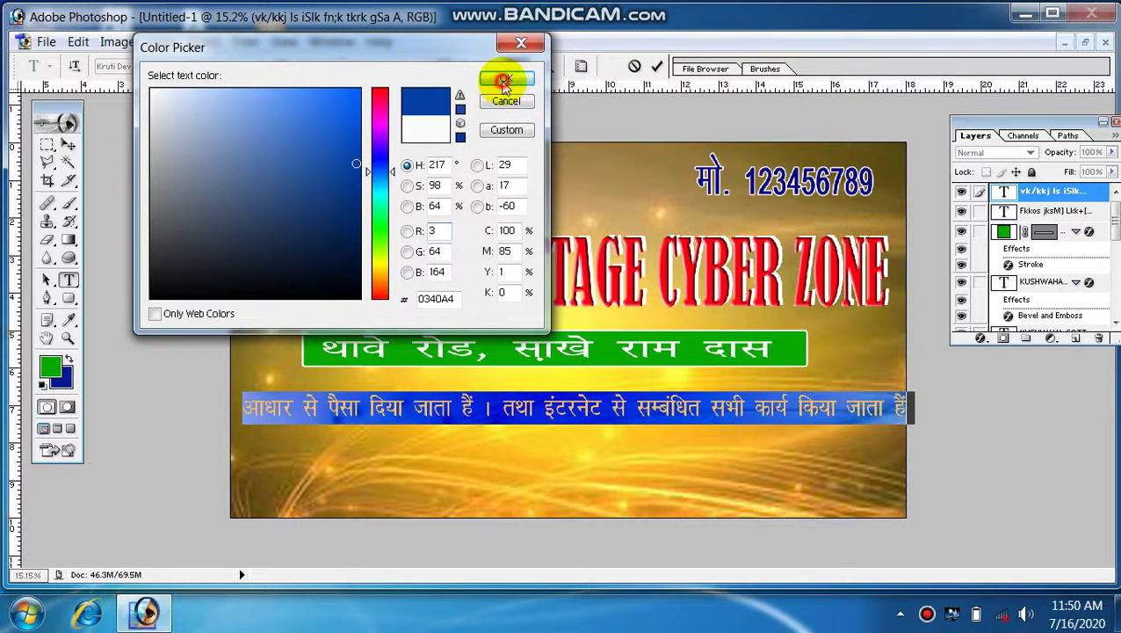
pyautogui.click(504, 81)
pyautogui.click(656, 66)
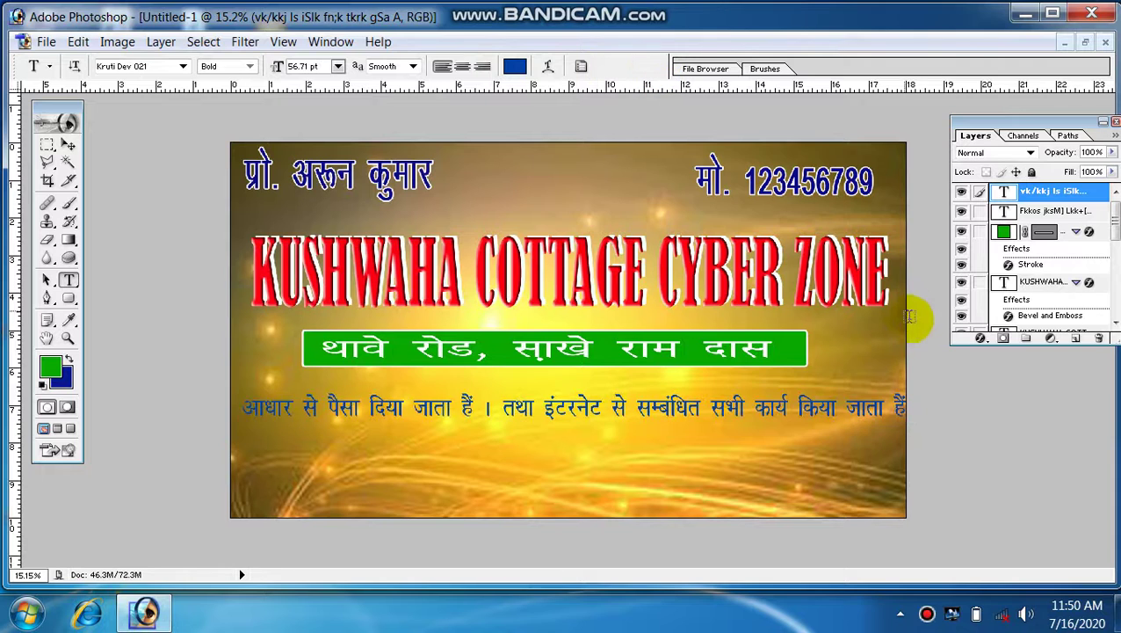
# Darken the service line's blue to navy 022B6E.
pyautogui.click(757, 406)
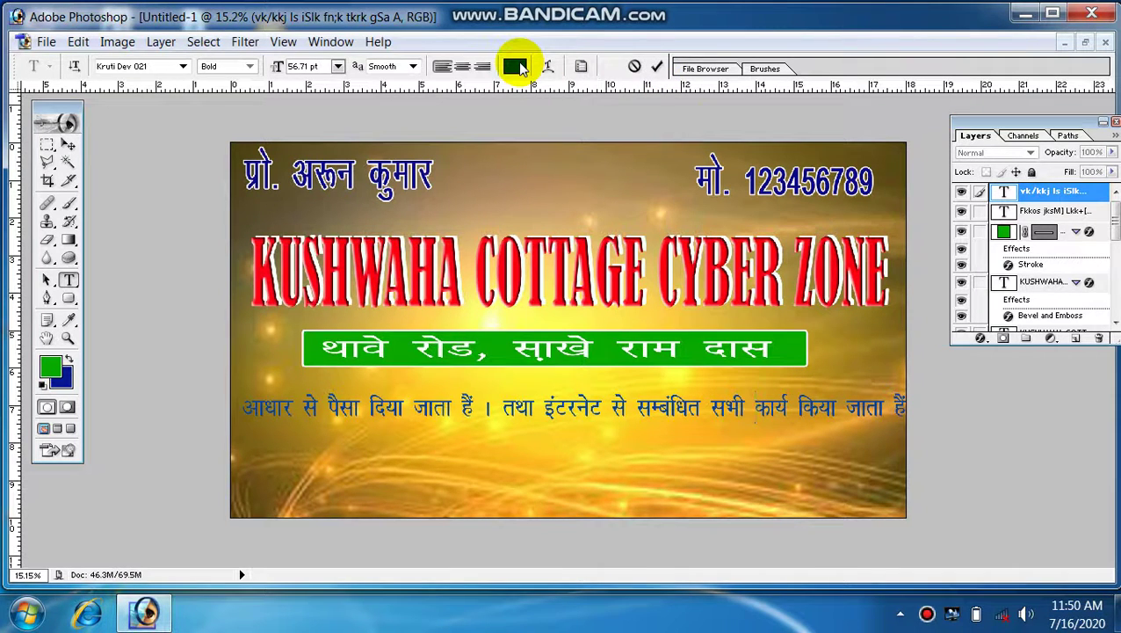
pyautogui.hotkey('ctrl', 'a')
pyautogui.click(516, 64)
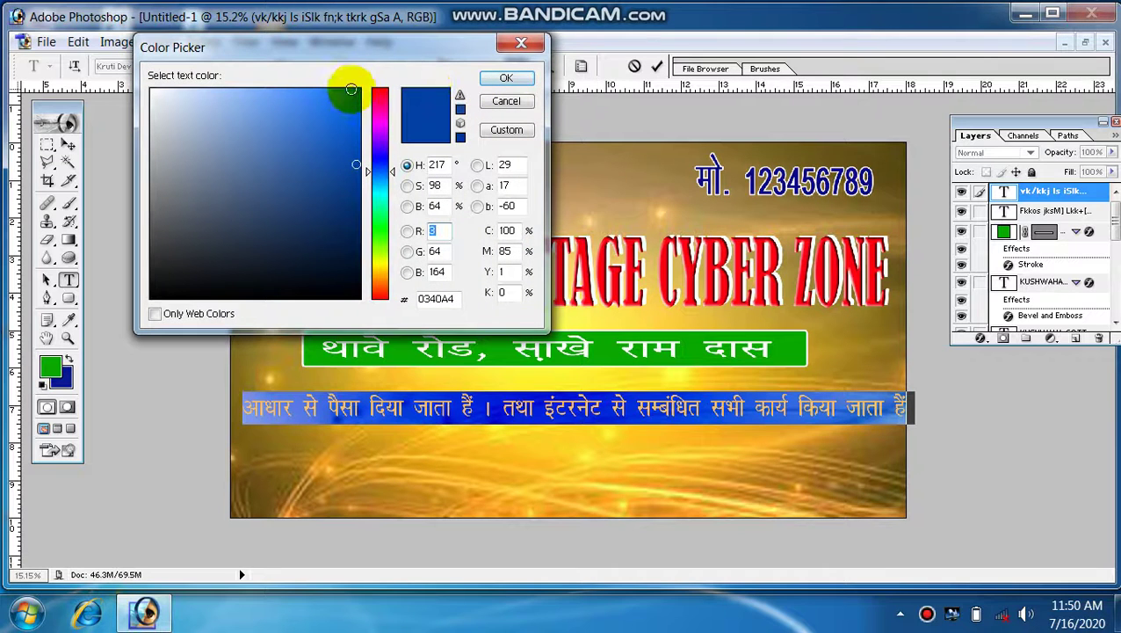
pyautogui.moveTo(351, 90); pyautogui.dragTo(357, 207)
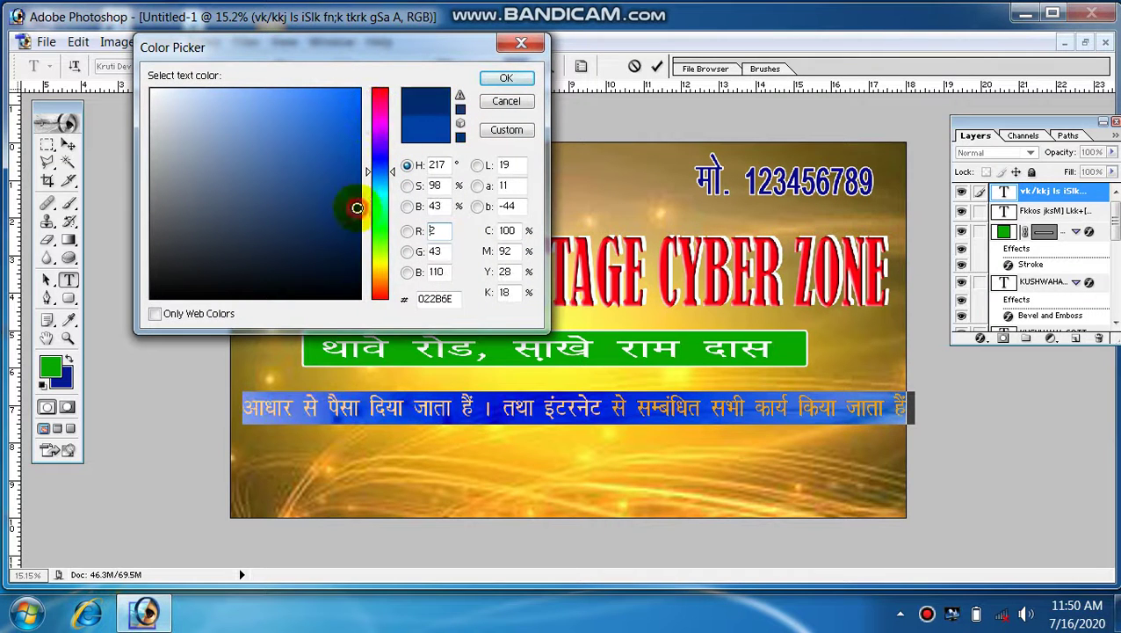
pyautogui.click(506, 77)
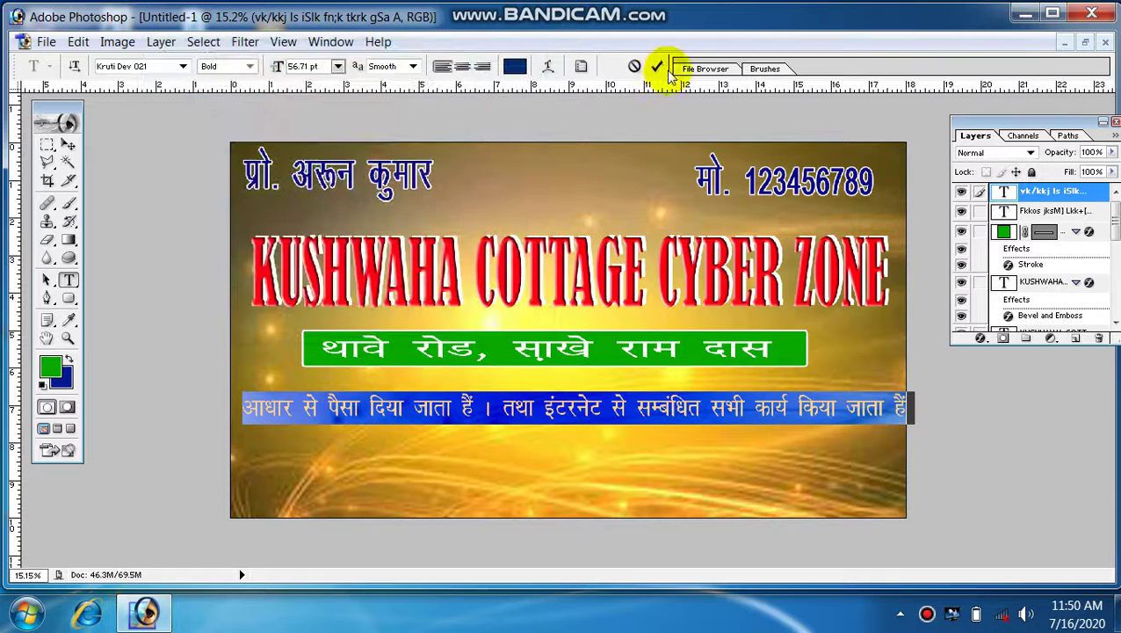
pyautogui.click(657, 67)
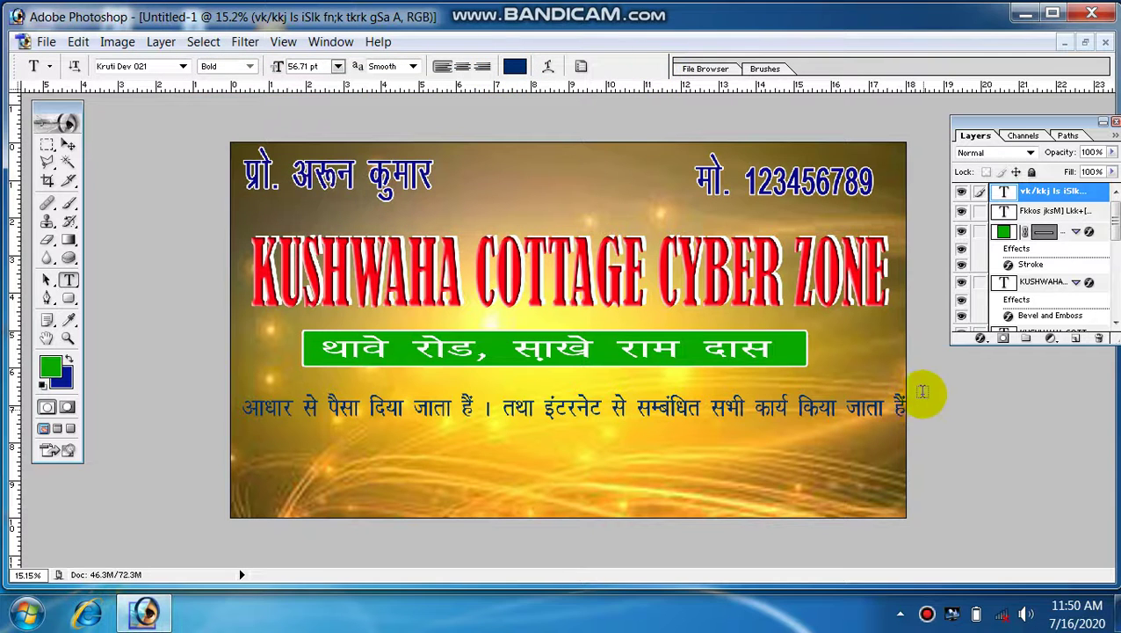
# Give the Hindi service line layer a white Stroke effect, 10 px in size.
pyautogui.click(979, 340)
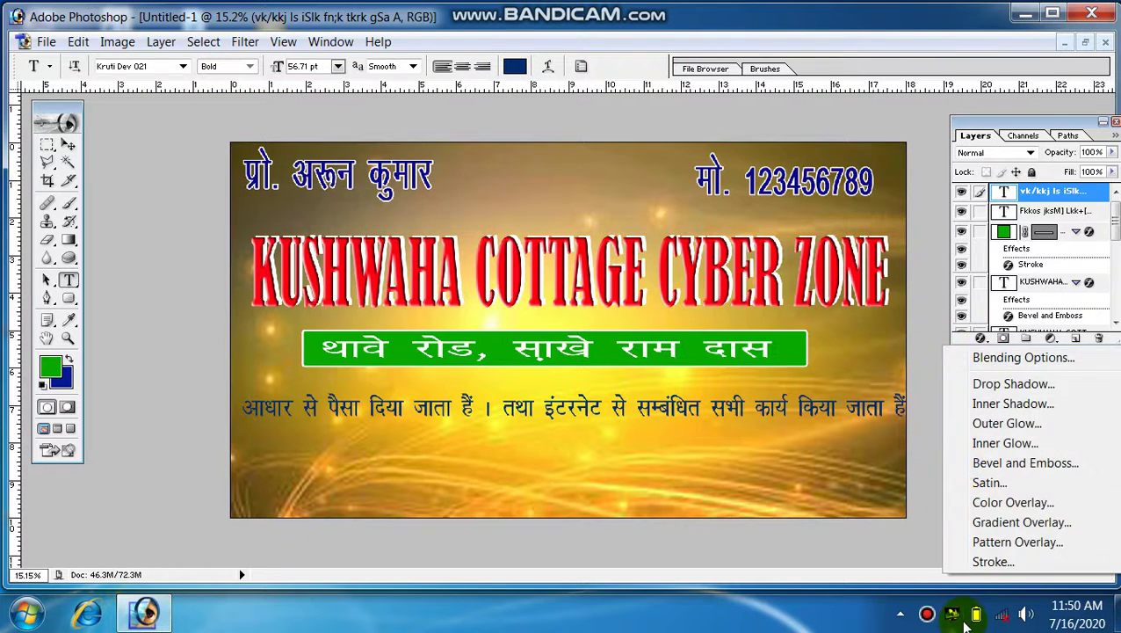
pyautogui.click(975, 560)
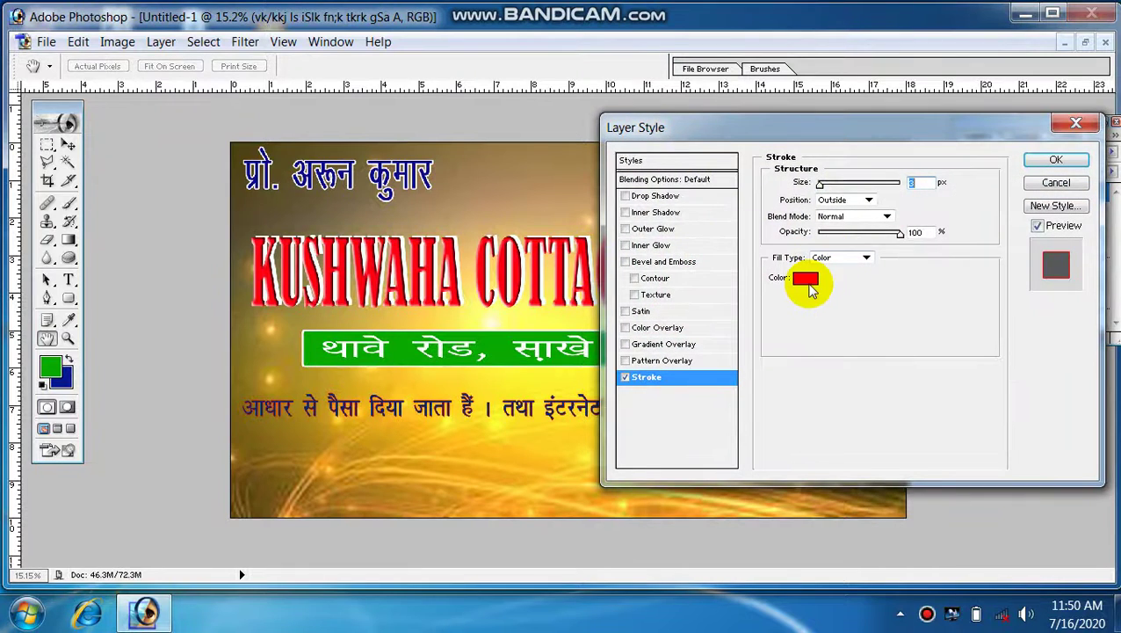
pyautogui.click(804, 281)
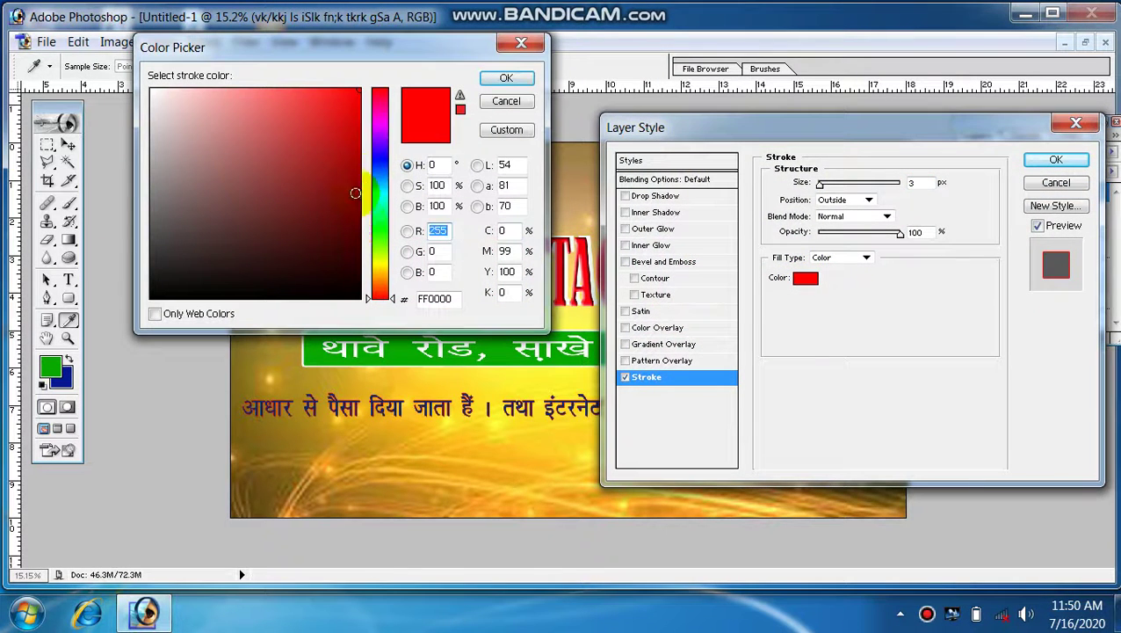
pyautogui.click(152, 91)
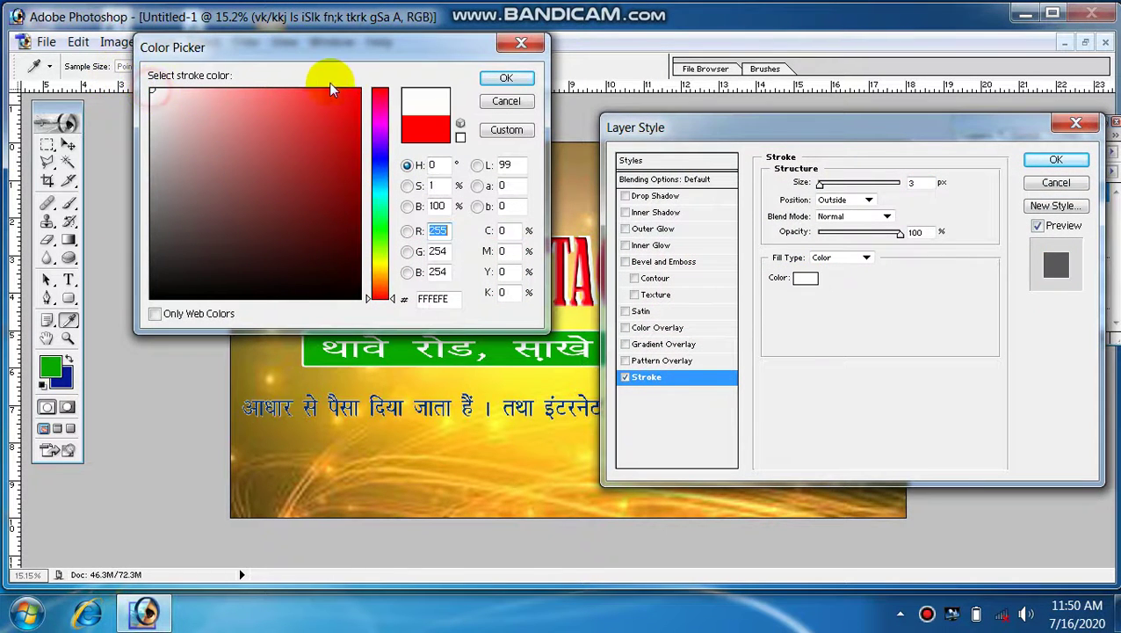
pyautogui.click(488, 79)
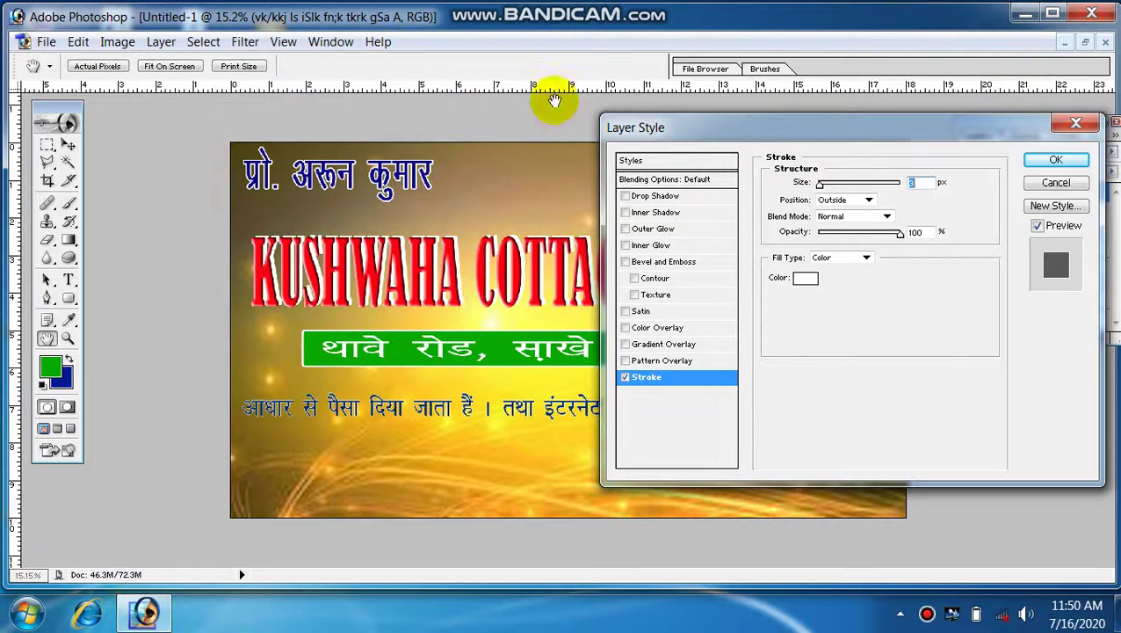
pyautogui.write('15')
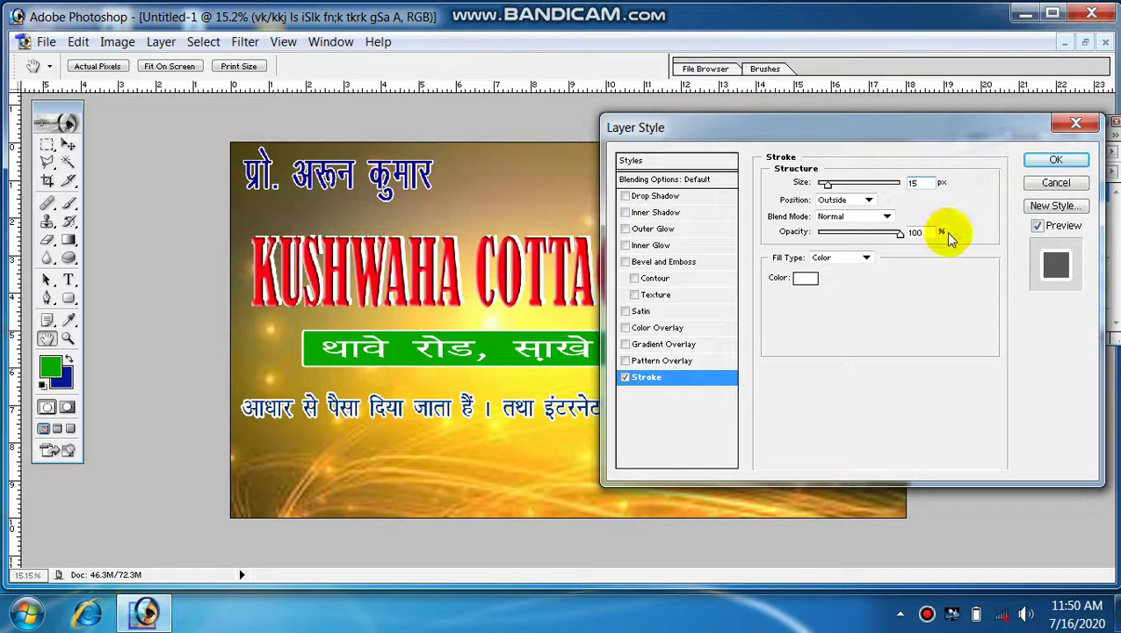
pyautogui.press('BackSpace')
pyautogui.write('0')
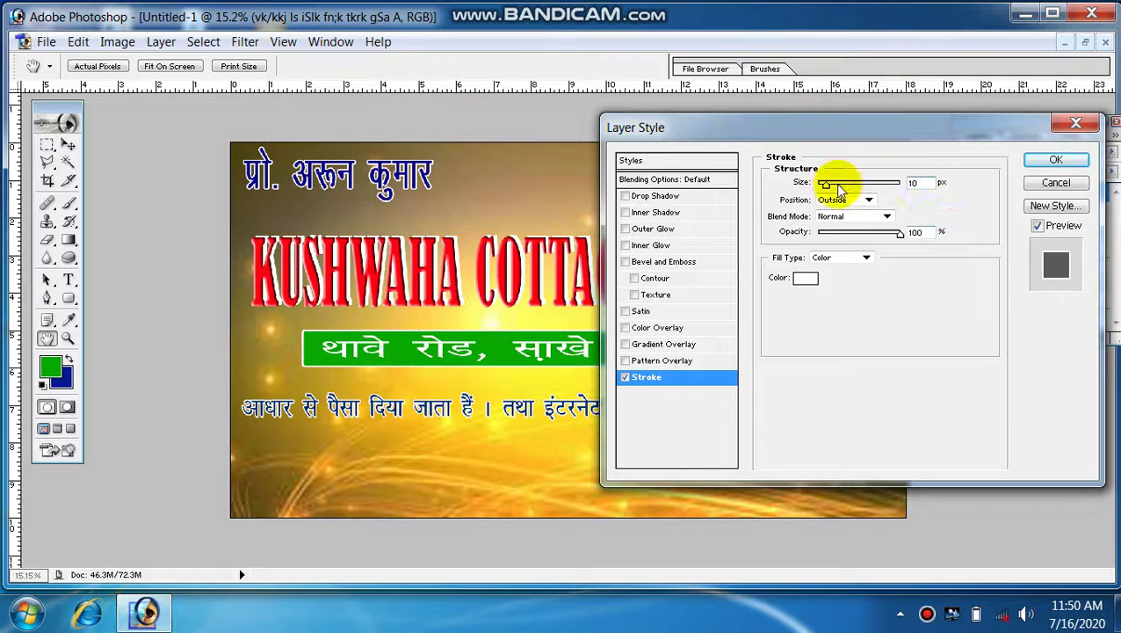
pyautogui.click(1055, 160)
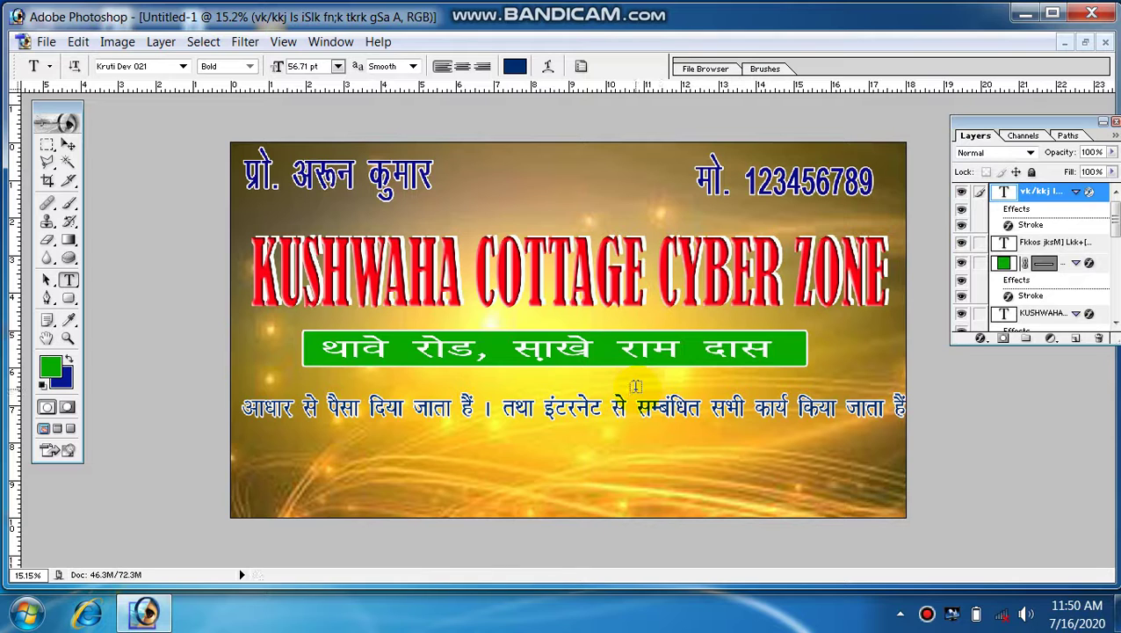
# Free-transform the Hindi service line to about 126% height at 98% width and commit.
pyautogui.press('ctrl')
pyautogui.hotkey('ctrl', 't')
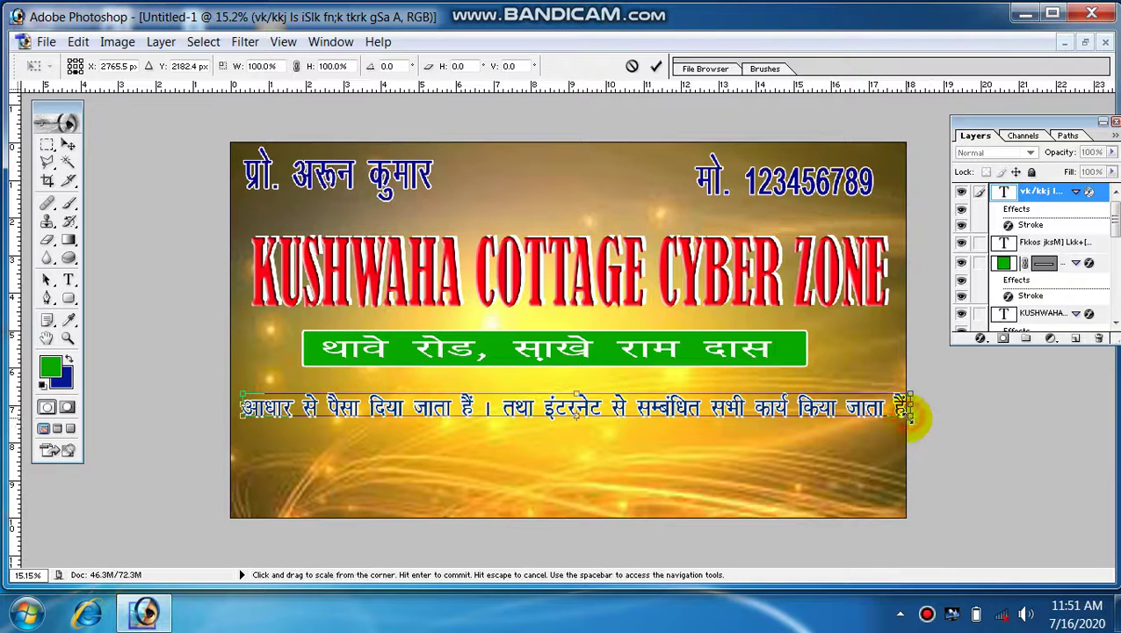
pyautogui.moveTo(905, 408); pyautogui.dragTo(897, 407)
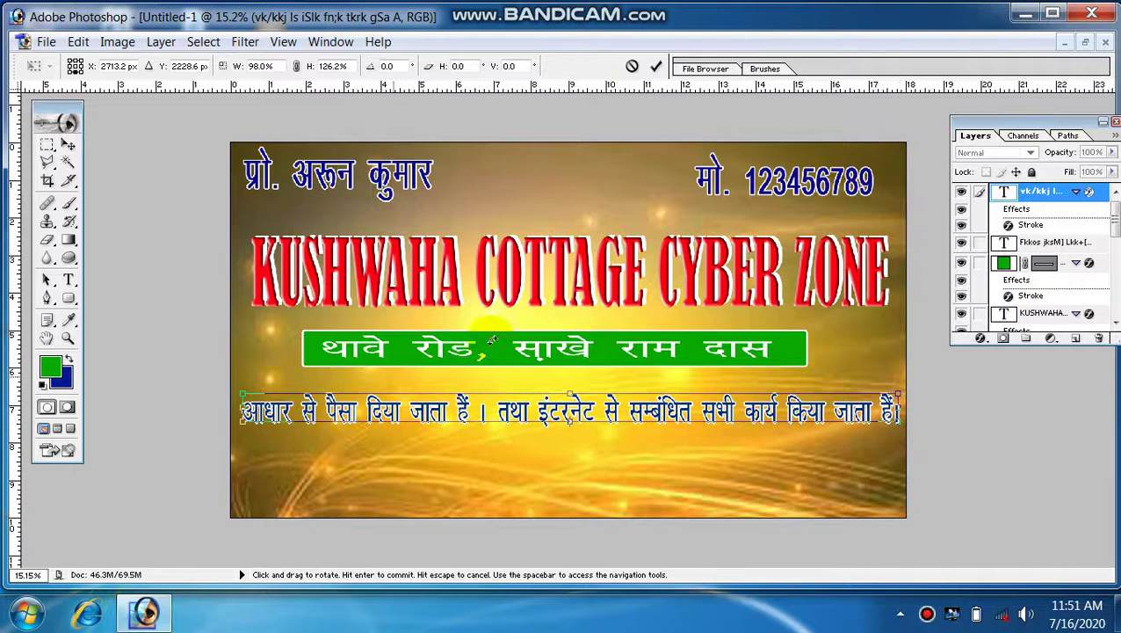
pyautogui.click(657, 66)
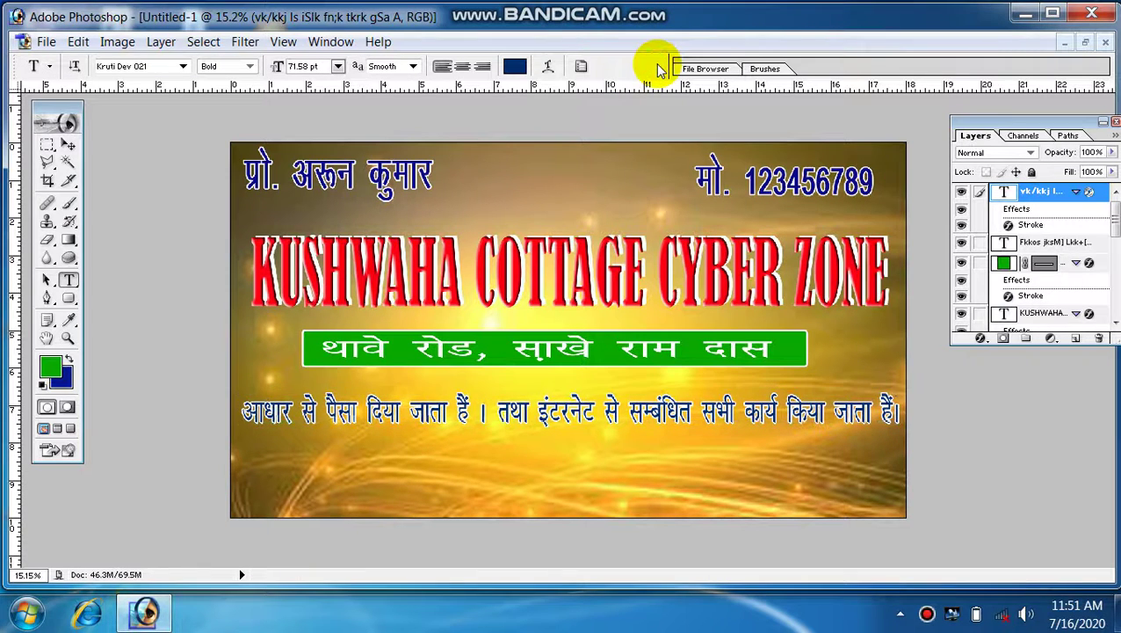